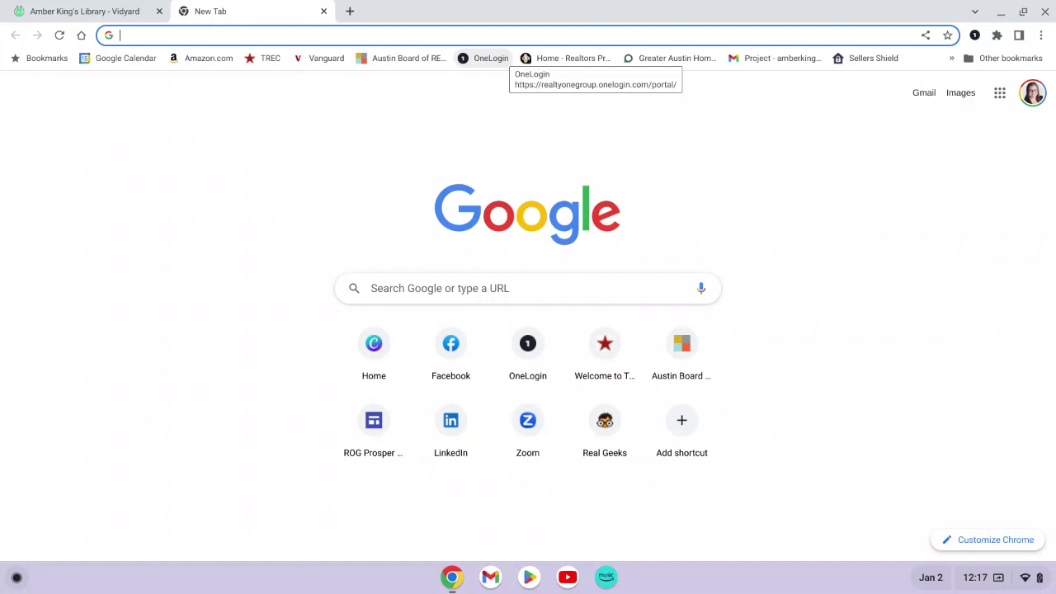
# Open the Realty ONE Group OneLogin portal from the Chrome bookmarks bar.
pyautogui.click(502, 59)
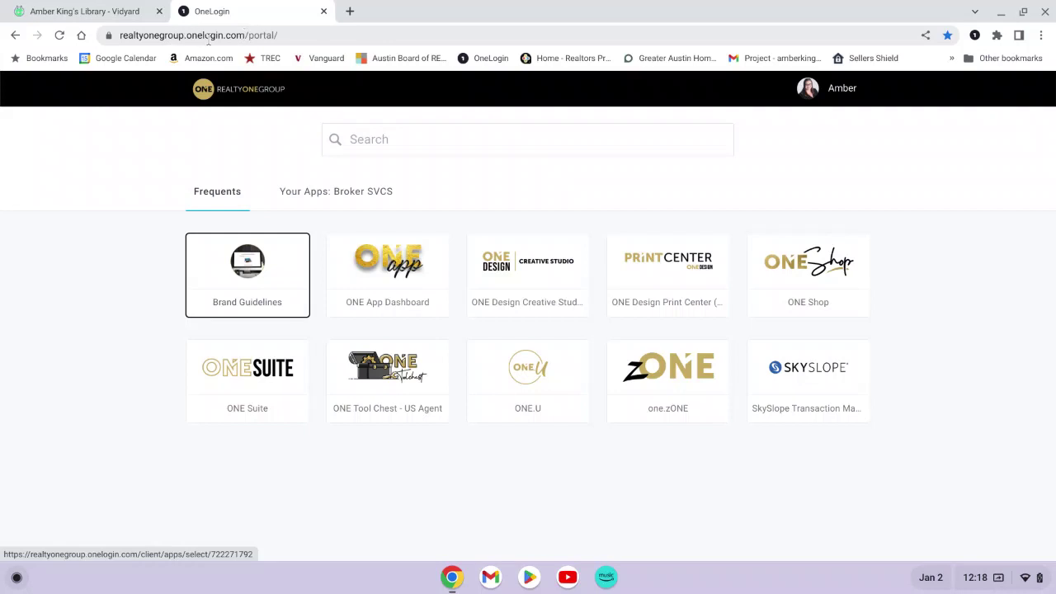
# Log out of OneLogin, then sign back in with the account's username and password.
pyautogui.click(846, 90)
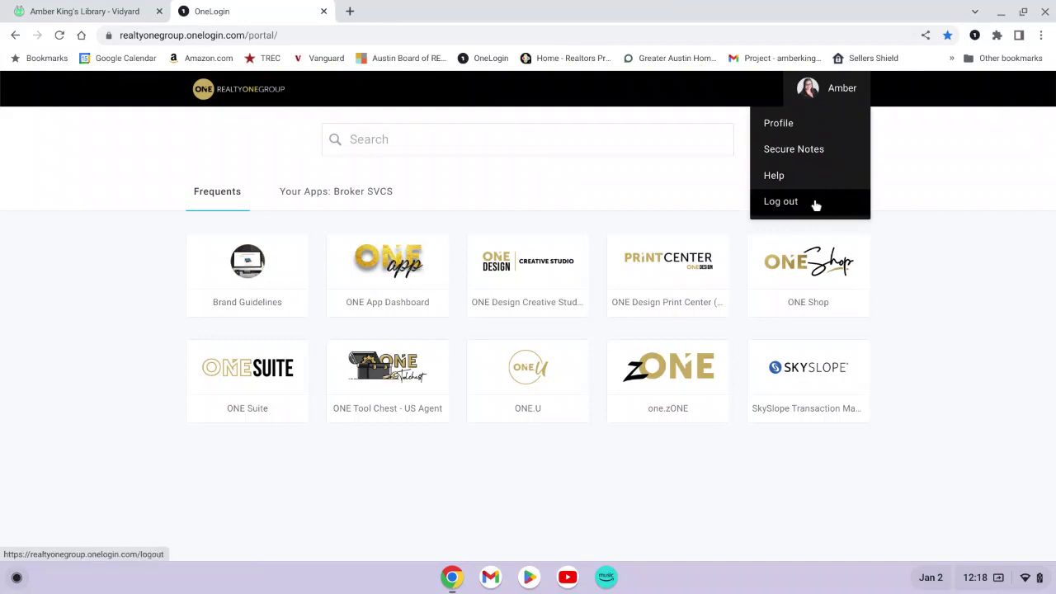
pyautogui.click(814, 204)
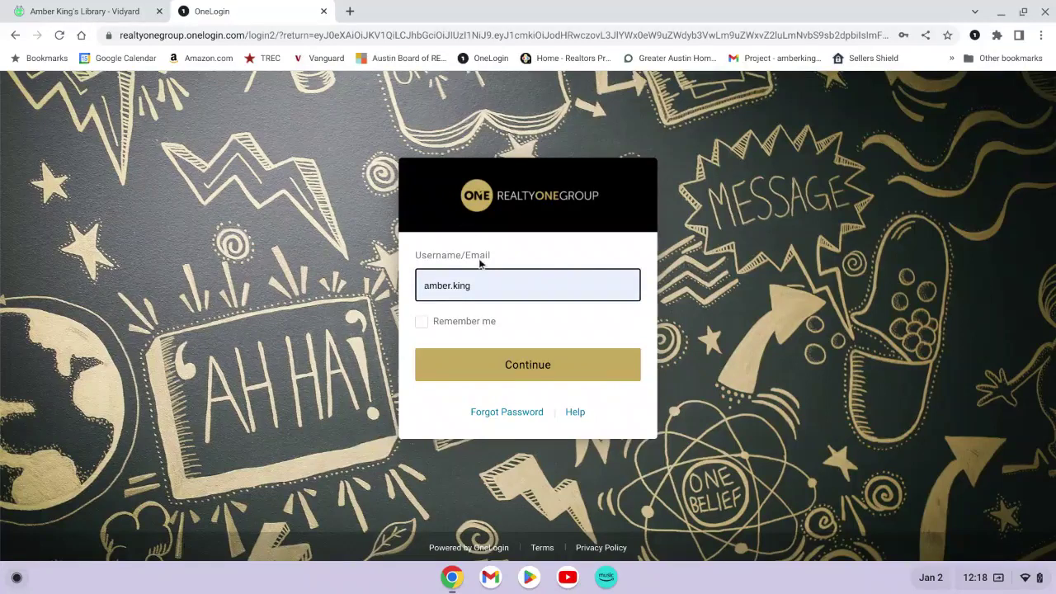
pyautogui.click(551, 366)
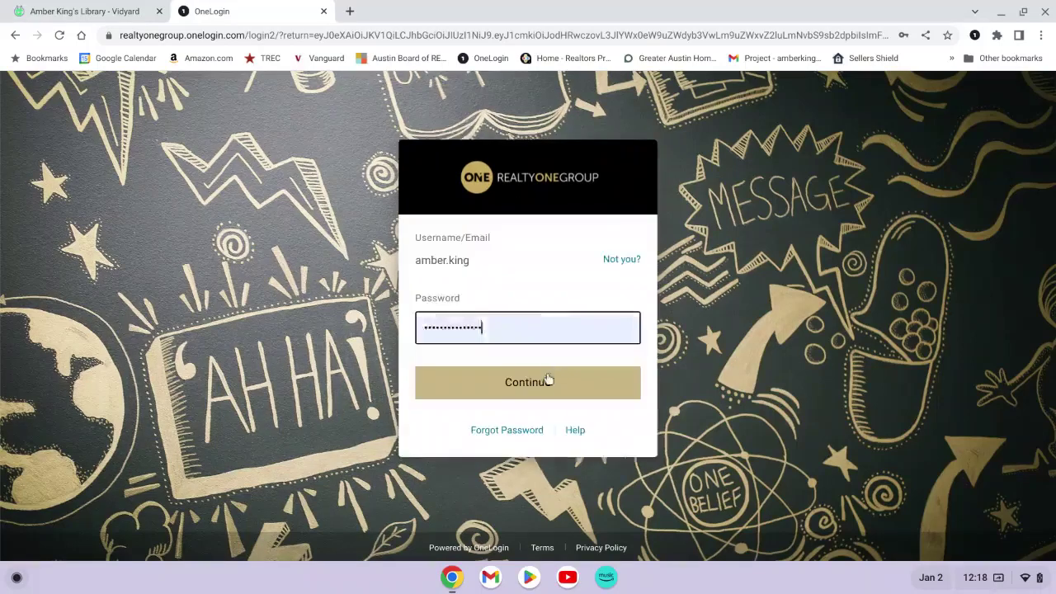
pyautogui.click(546, 379)
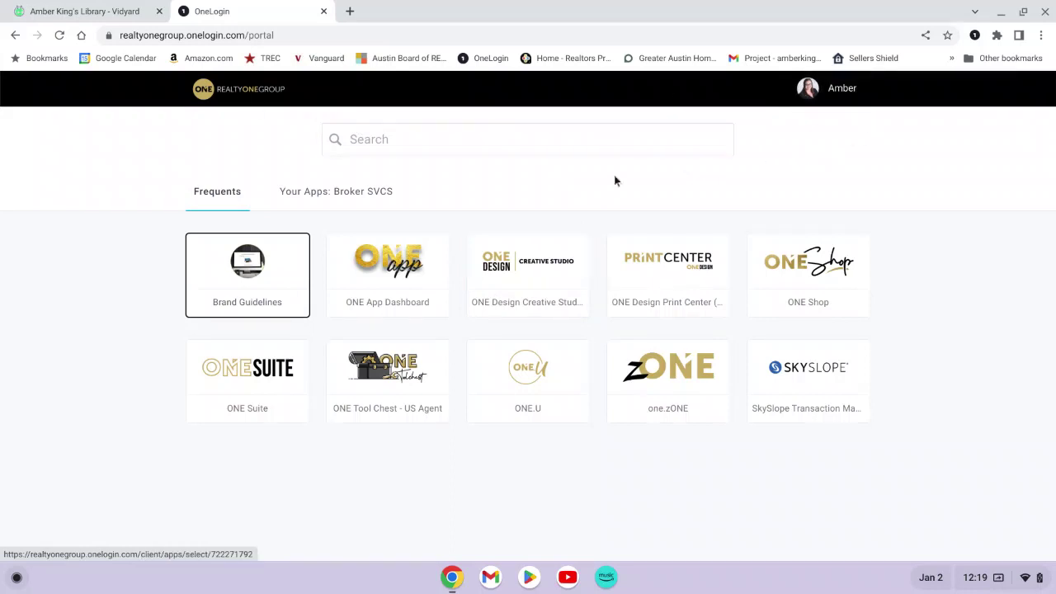
# Set the Your Apps category to Everything and scroll through the full app grid.
pyautogui.click(388, 192)
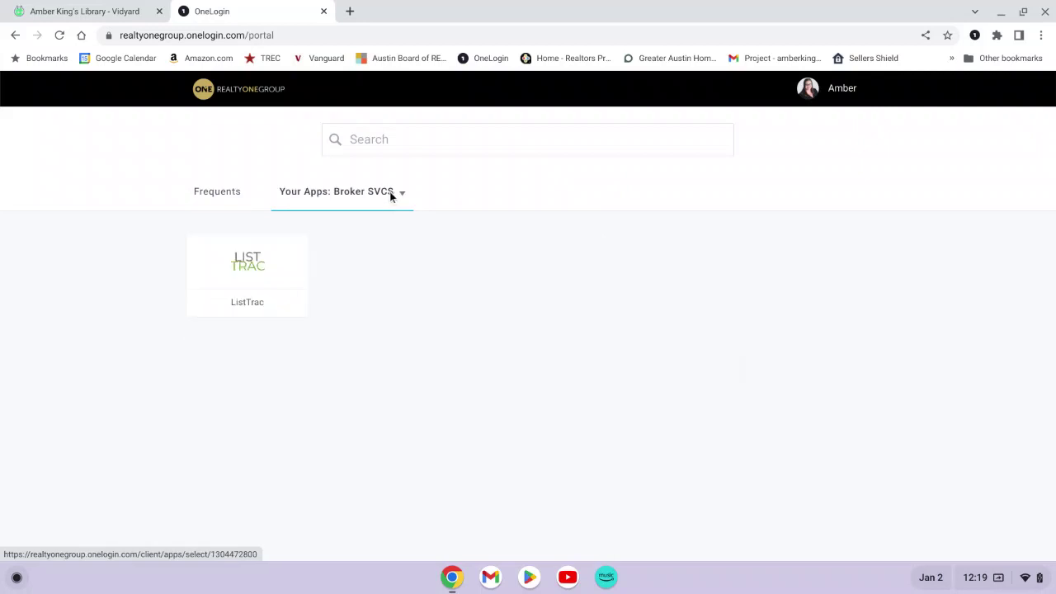
pyautogui.click(404, 194)
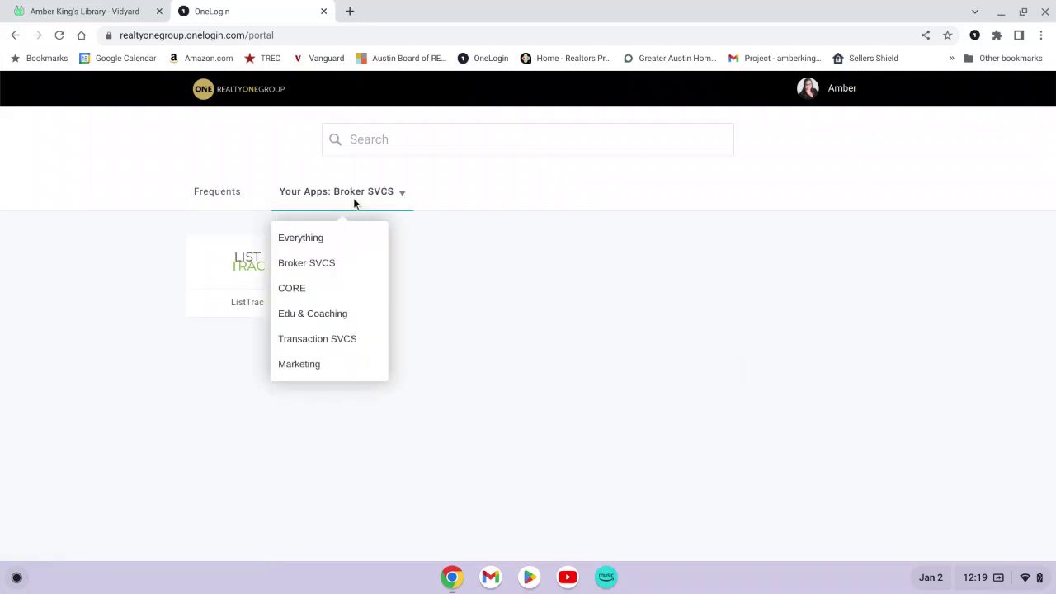
pyautogui.click(338, 237)
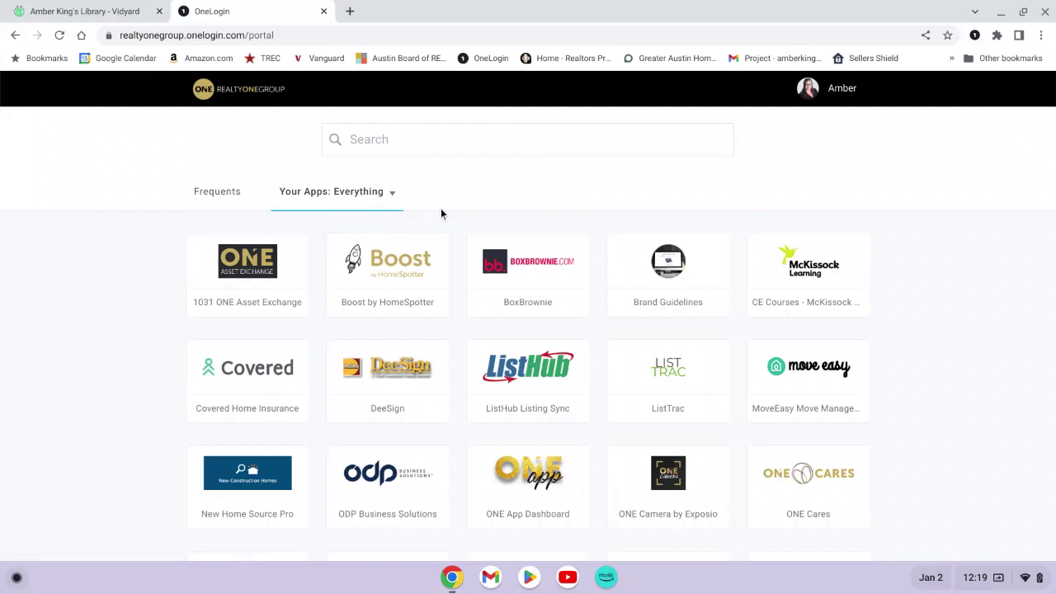
pyautogui.click(395, 195)
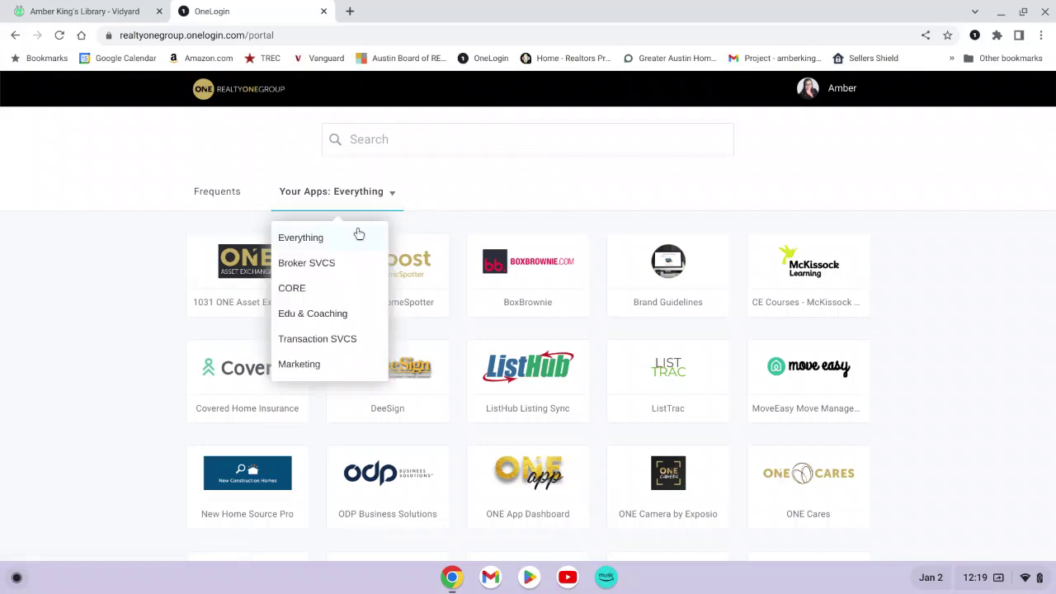
pyautogui.click(325, 241)
pyautogui.scroll(-3, 145, 286)
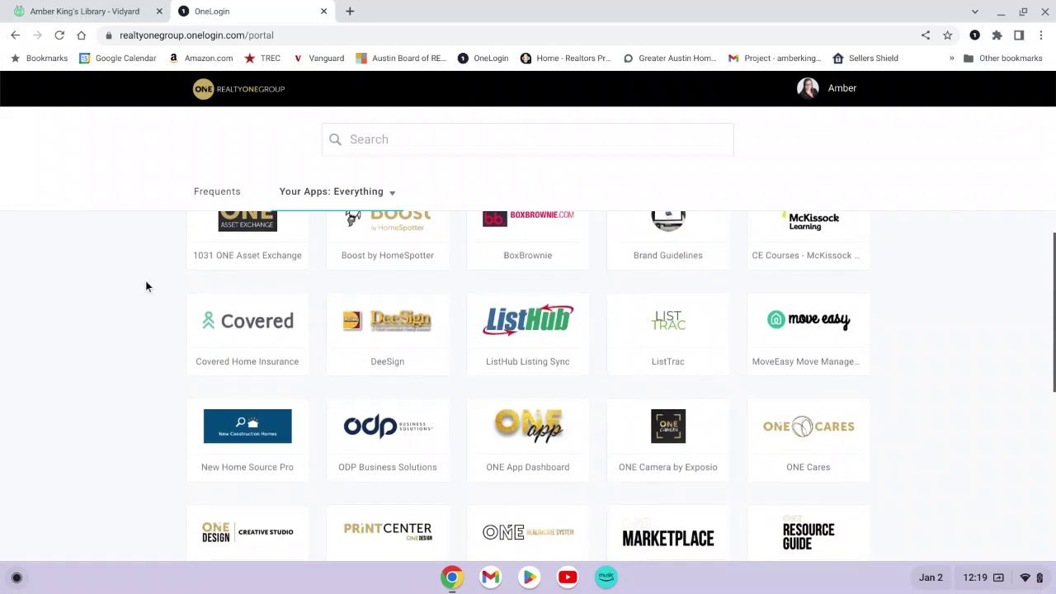
pyautogui.scroll(-2, 145, 281)
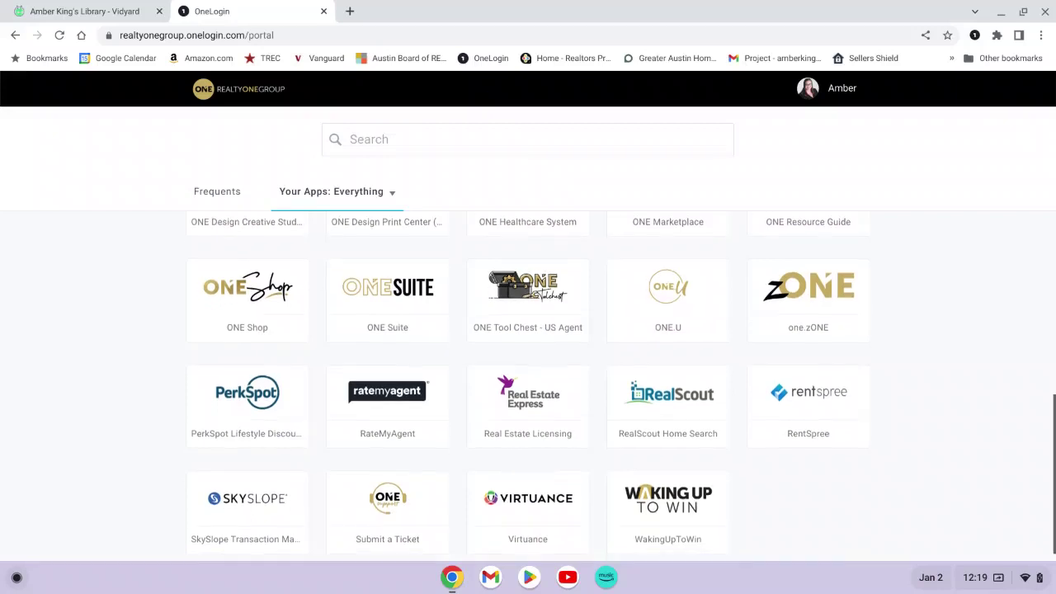
pyautogui.scroll(-1, 528, 380)
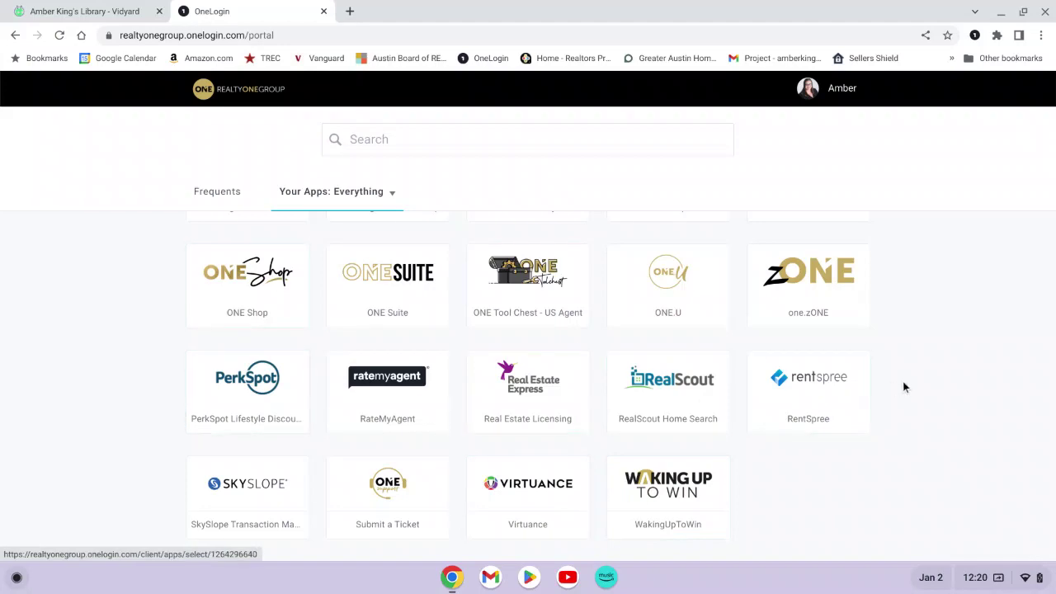
# Scroll back to the top and switch the portal to the Frequents app list.
pyautogui.scroll(5, 920, 387)
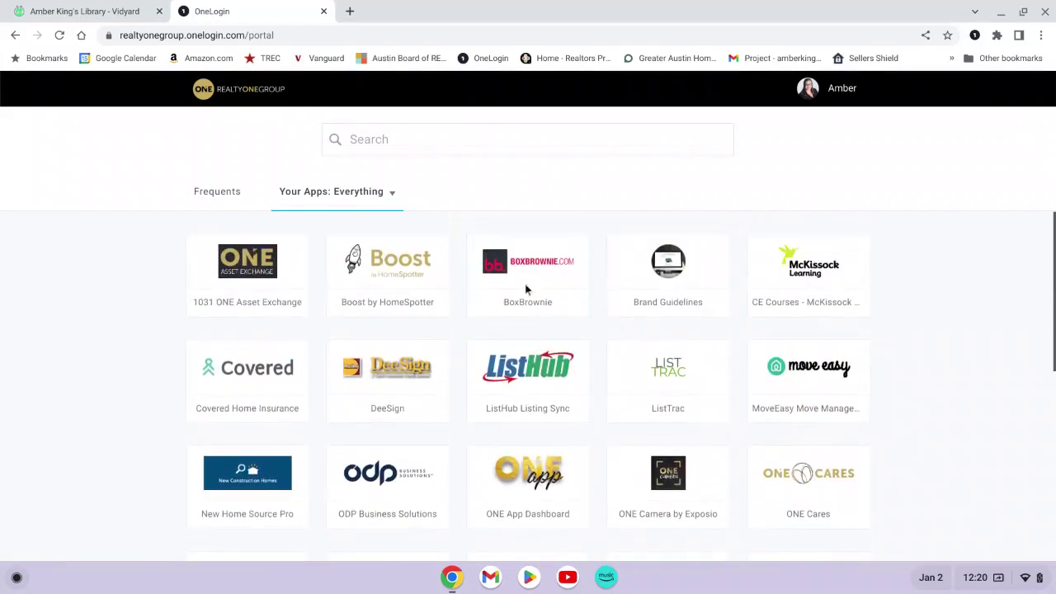
pyautogui.click(392, 191)
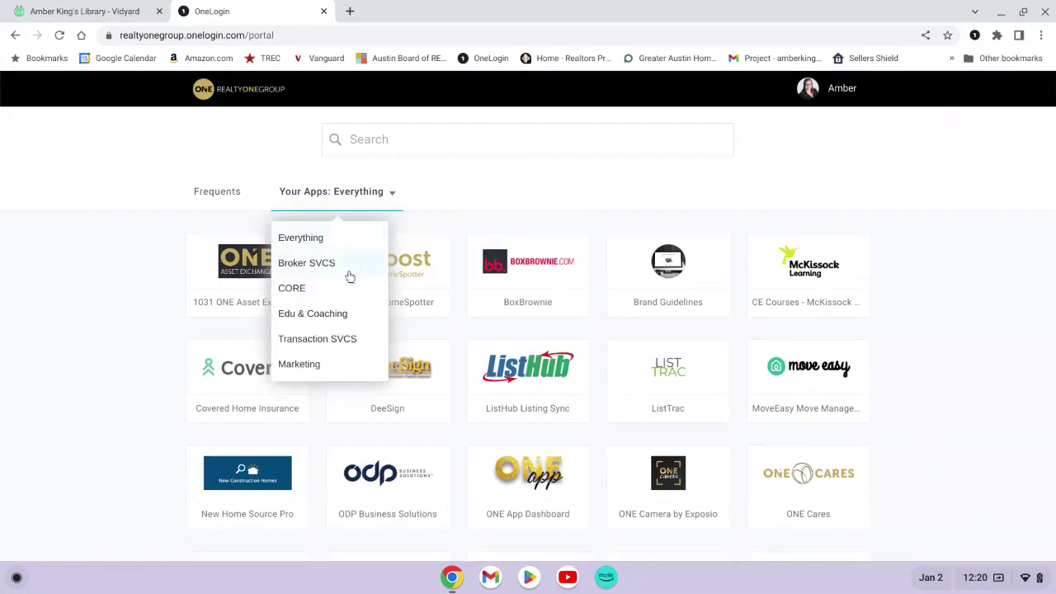
pyautogui.click(229, 193)
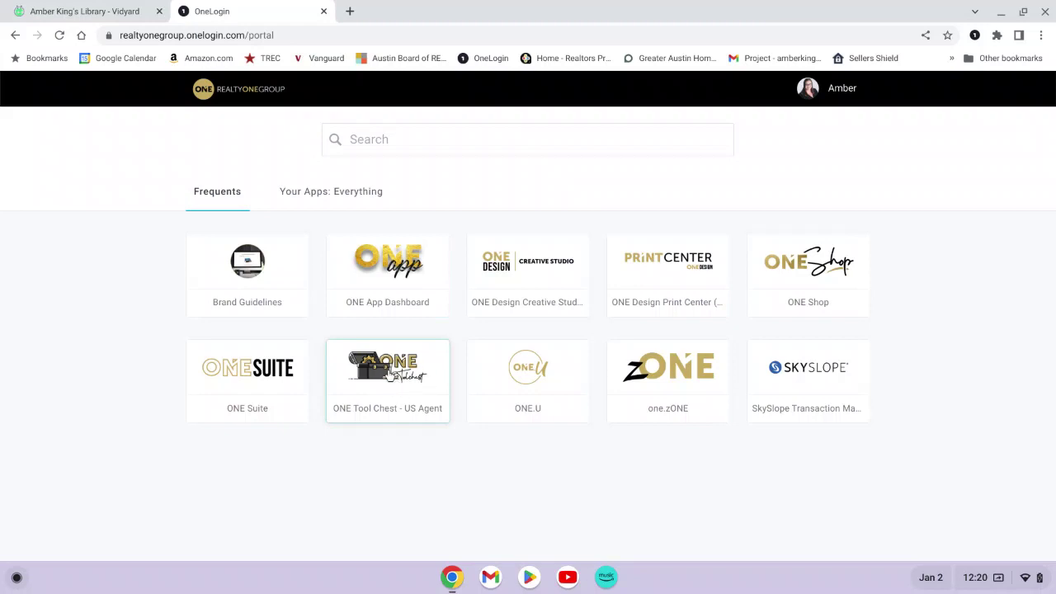
# Open the ONE Tool Chest - US Agent flipbook at pages 2–3, then return to OneLogin.
pyautogui.click(385, 373)
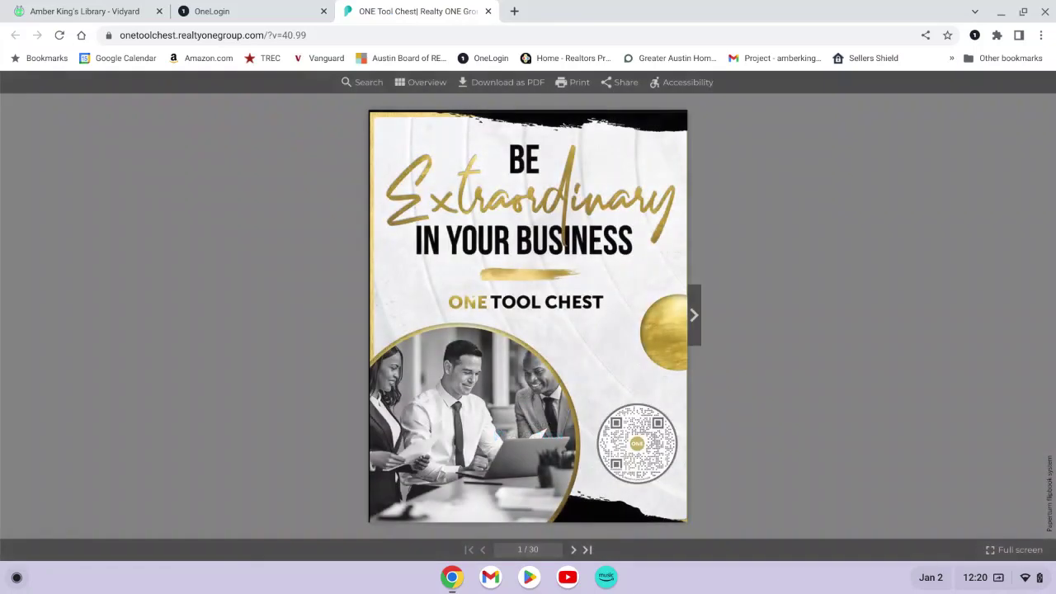
pyautogui.click(697, 315)
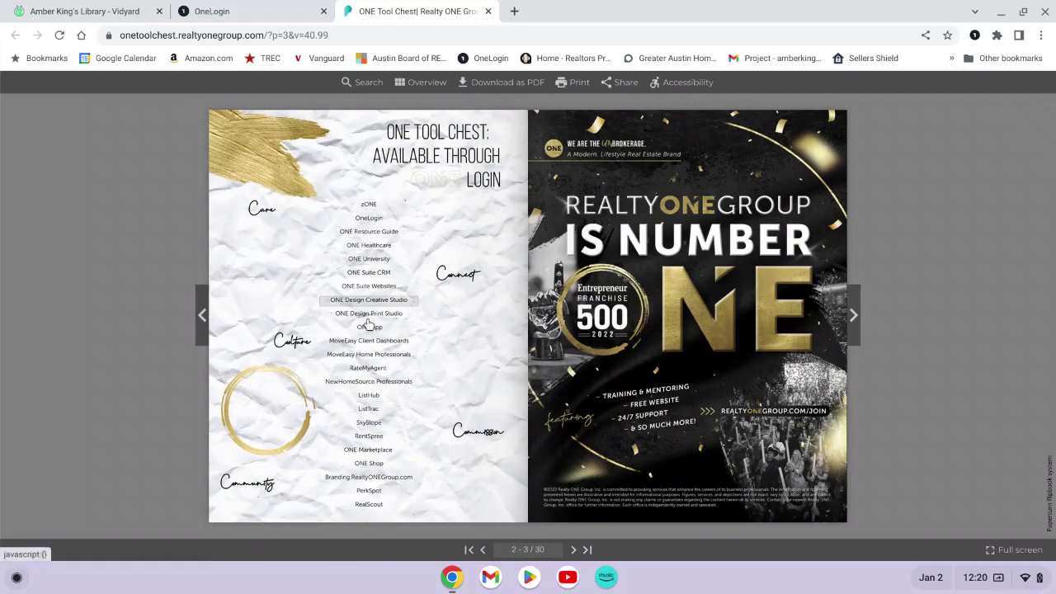
pyautogui.click(305, 11)
# Show the Everything app list, scroll it, then go back to the ONE Tool Chest tab.
pyautogui.click(368, 199)
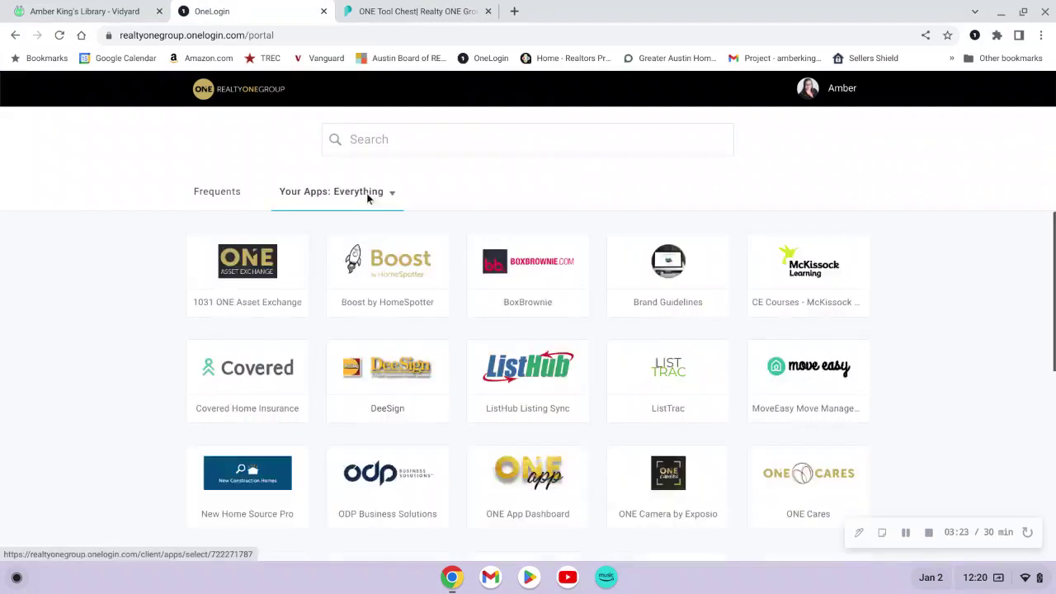
pyautogui.scroll(-4, 149, 337)
pyautogui.scroll(-2, 149, 333)
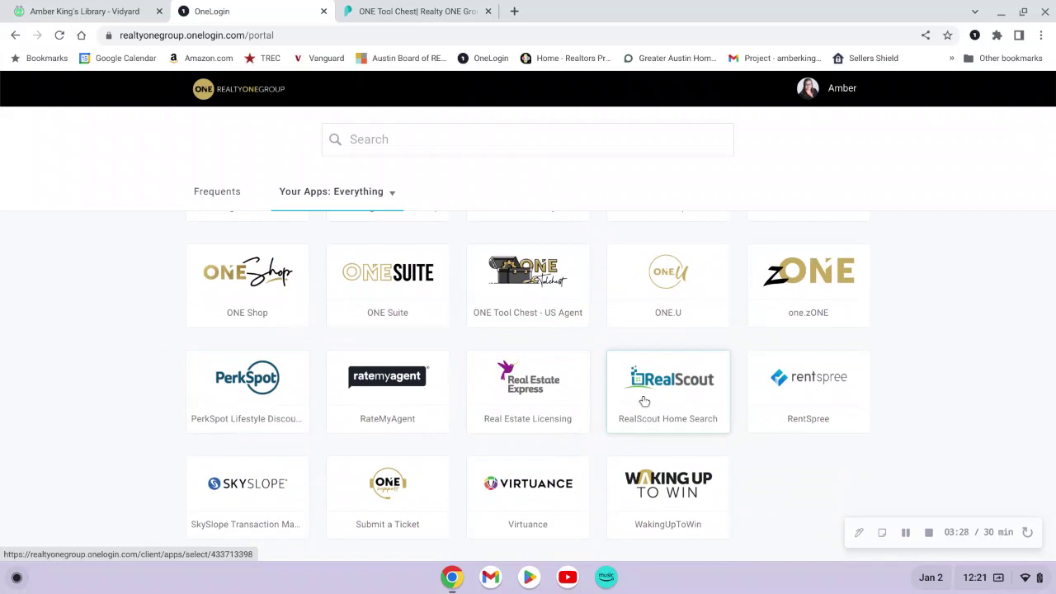
pyautogui.click(383, 11)
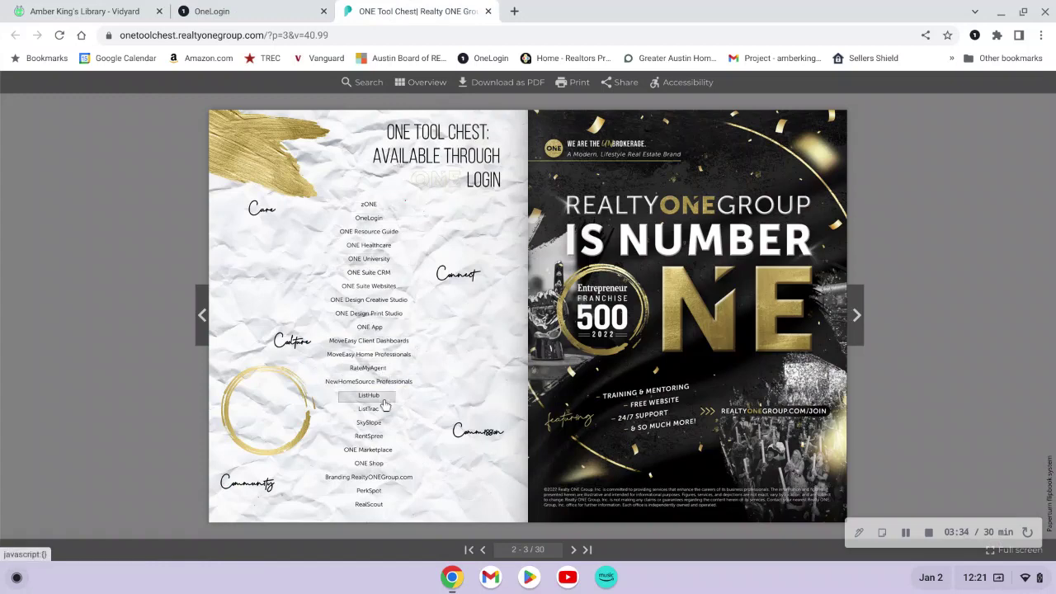
# Jump to RealScout on pages 28–29, magnify its About text, then zoom back out.
pyautogui.click(369, 504)
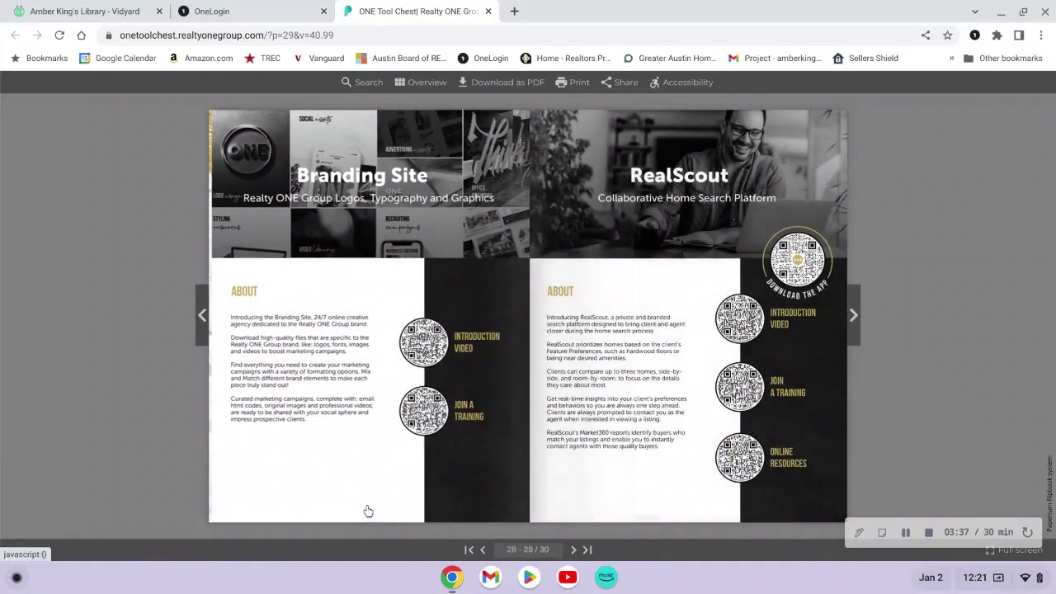
pyautogui.click(604, 289)
pyautogui.scroll(-2, 603, 290)
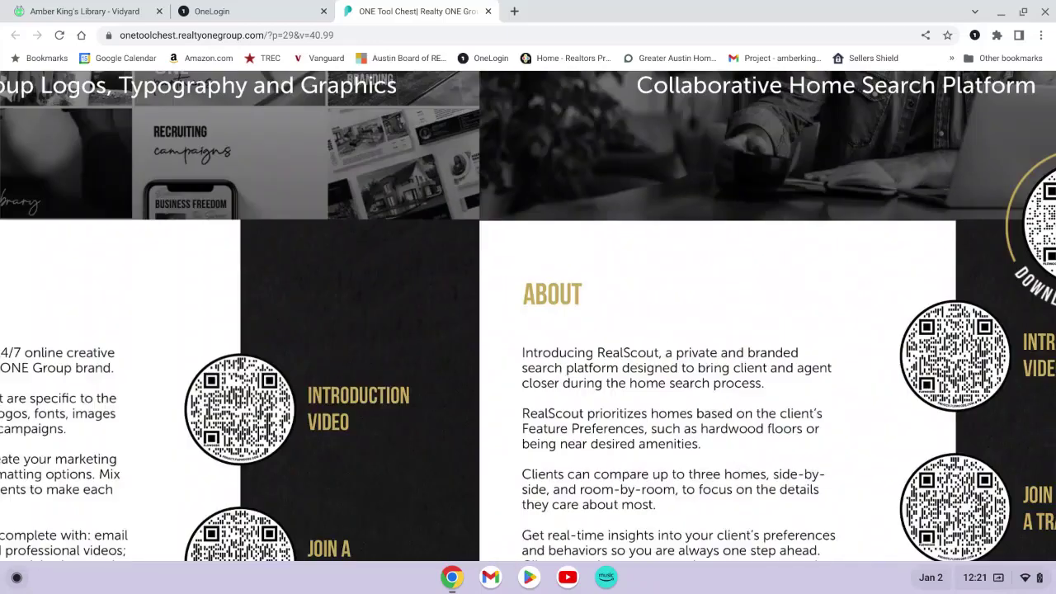
pyautogui.scroll(-3, 775, 293)
pyautogui.click(775, 293)
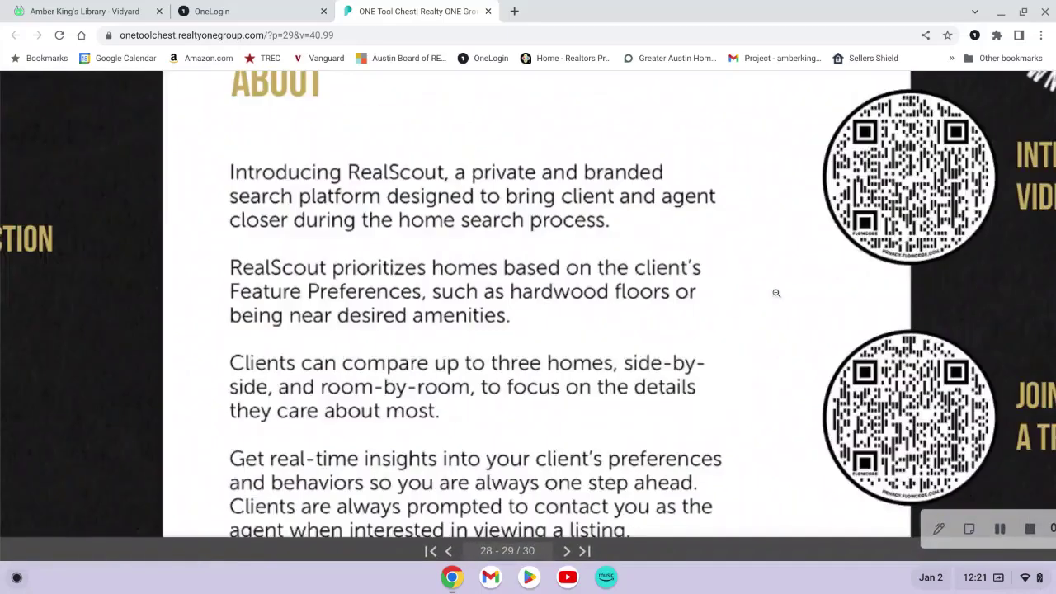
pyautogui.scroll(-3, 775, 293)
pyautogui.click(775, 293)
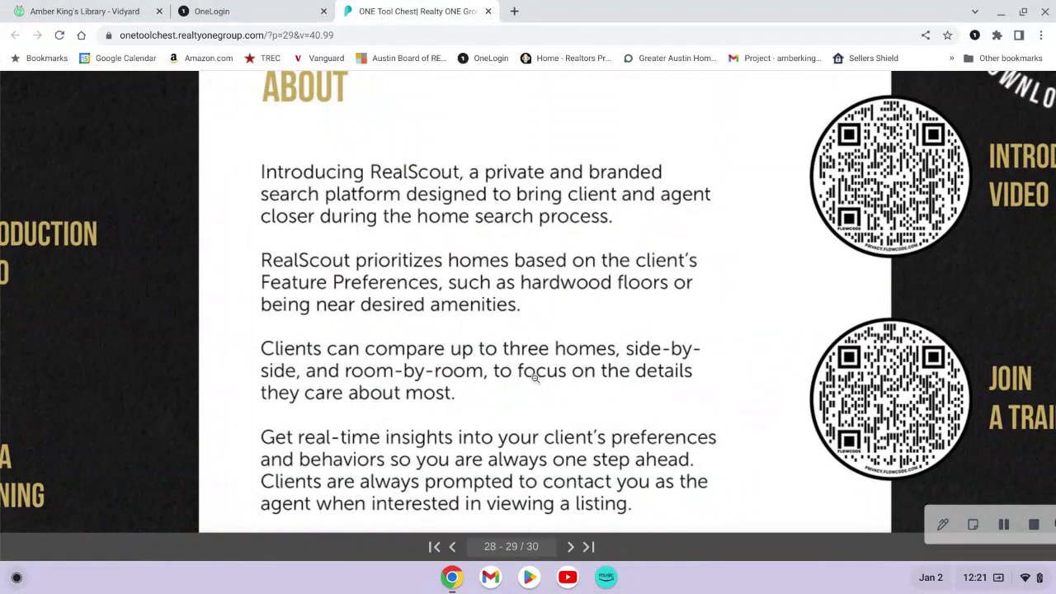
pyautogui.click(534, 375)
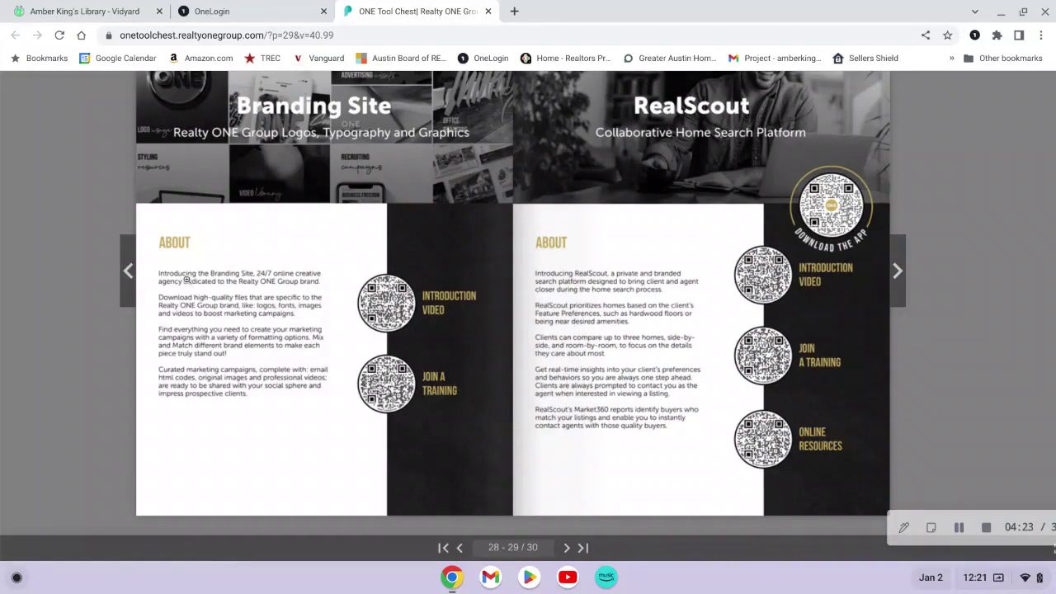
# Page the flipbook back to the List Hub and ListTrac spread on pages 20–21.
pyautogui.click(122, 275)
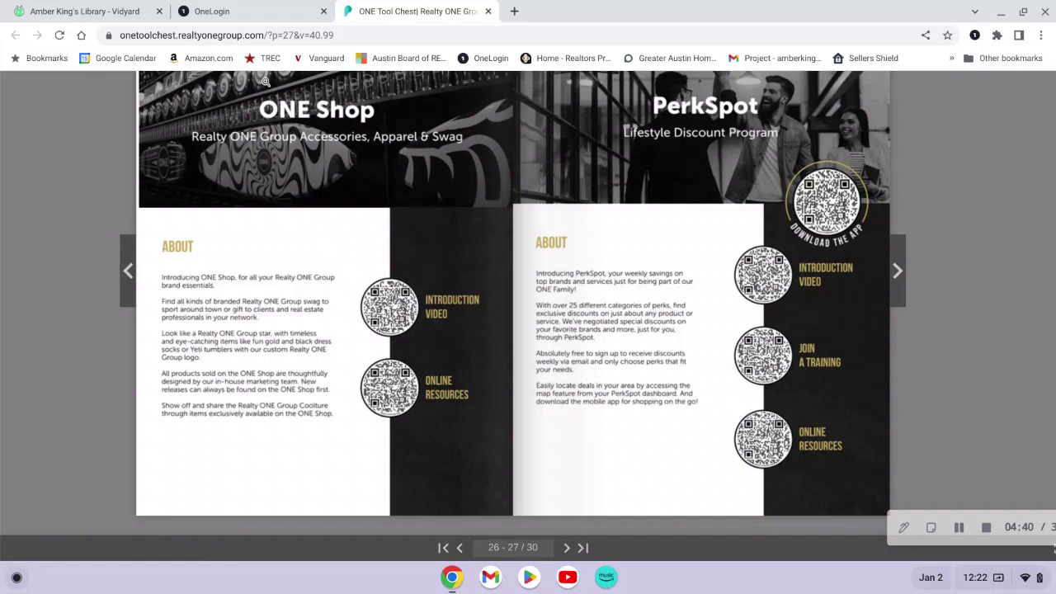
pyautogui.click(128, 270)
pyautogui.click(128, 270)
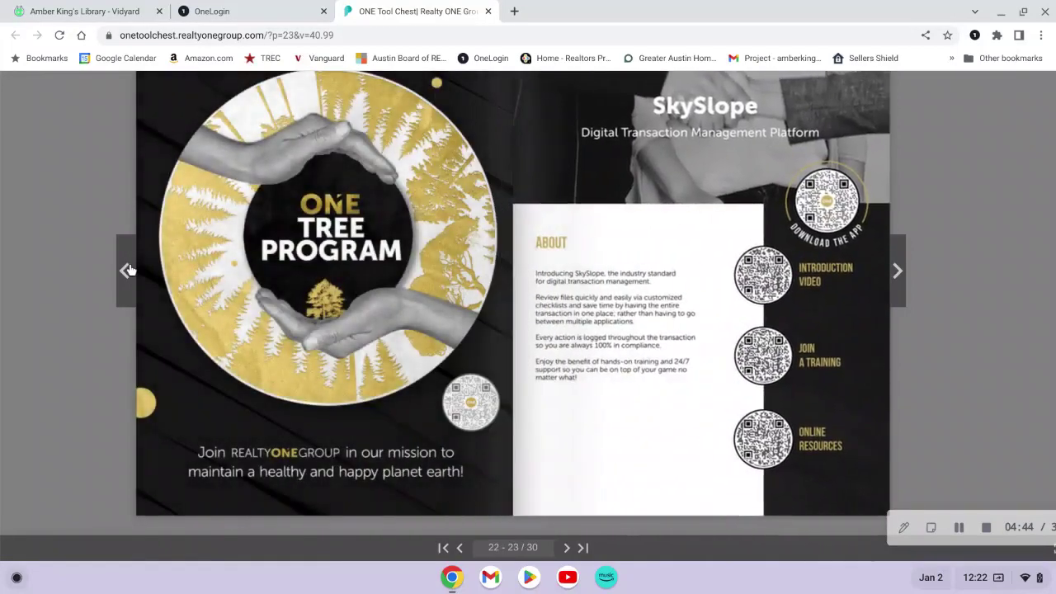
pyautogui.click(128, 269)
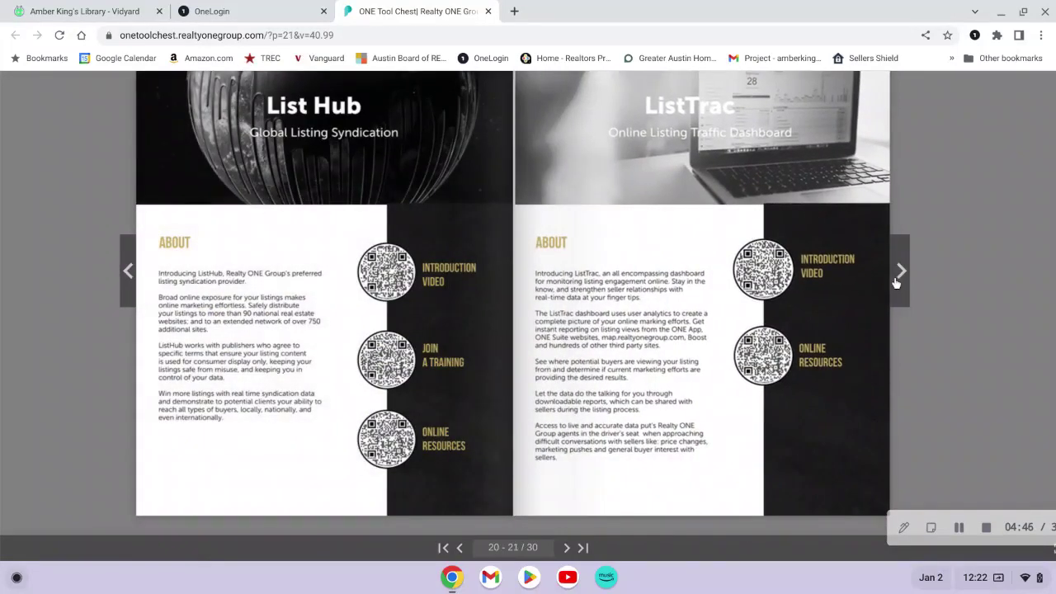
pyautogui.click(899, 280)
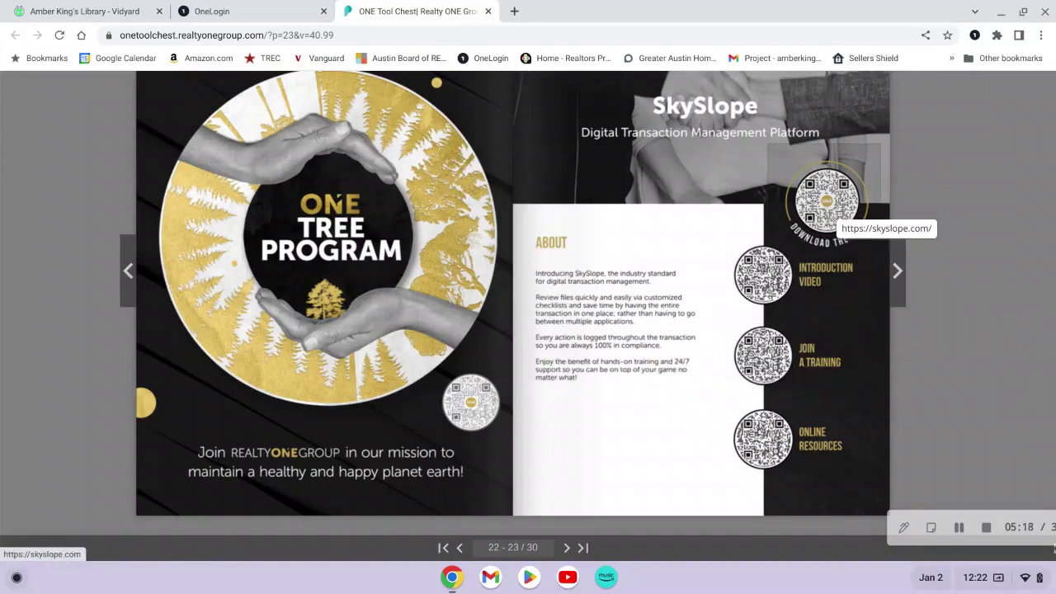
pyautogui.click(176, 187)
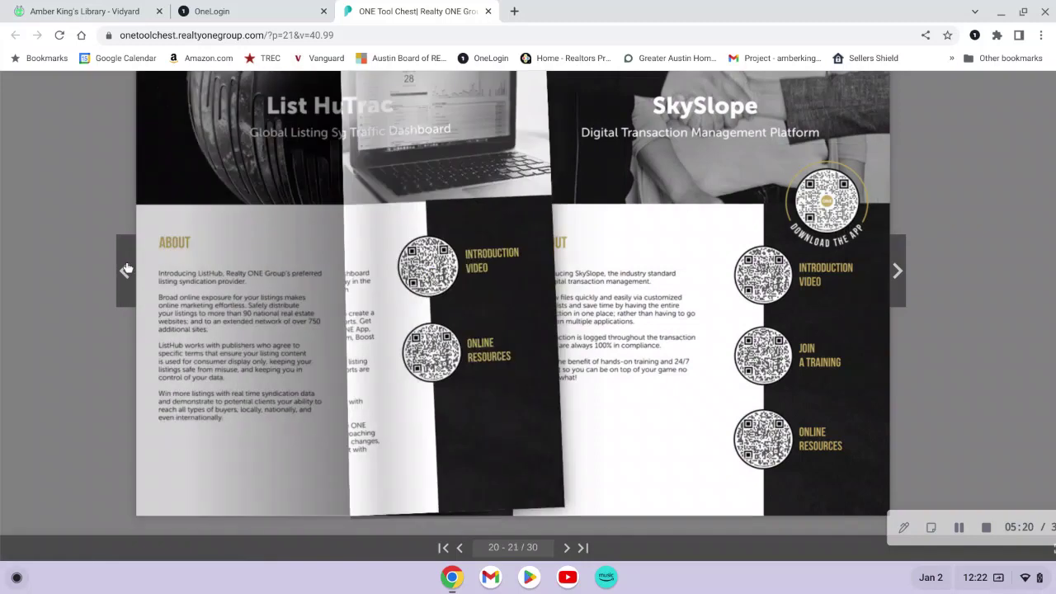
# Close the ONE Tool Chest tab to return to OneLogin's Everything app list.
pyautogui.click(489, 12)
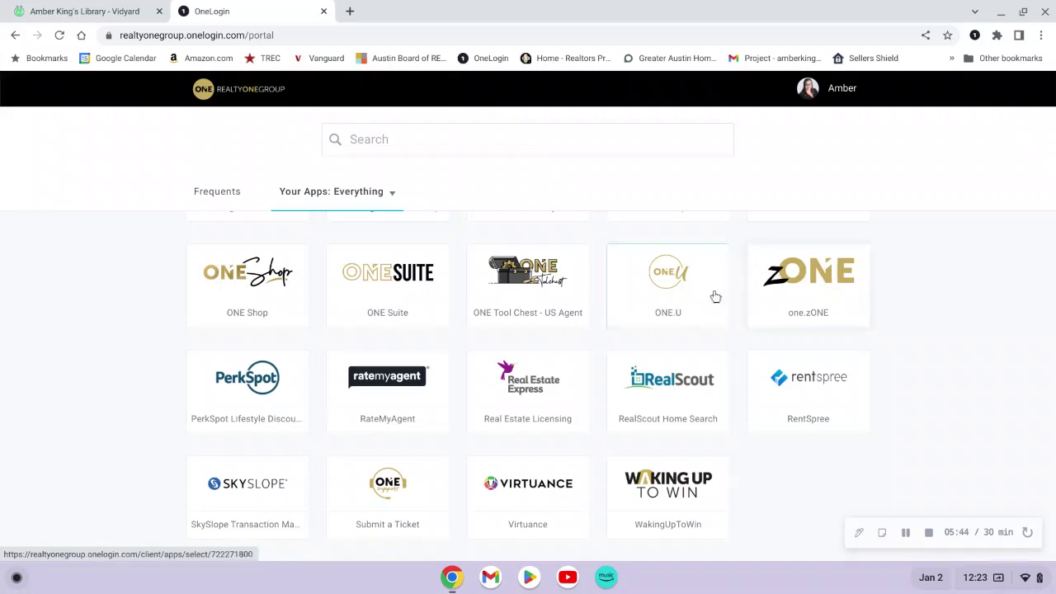
# Open one.zONE in a new tab, show Frequents in OneLogin, then view zONE's 81% profile.
pyautogui.click(780, 264)
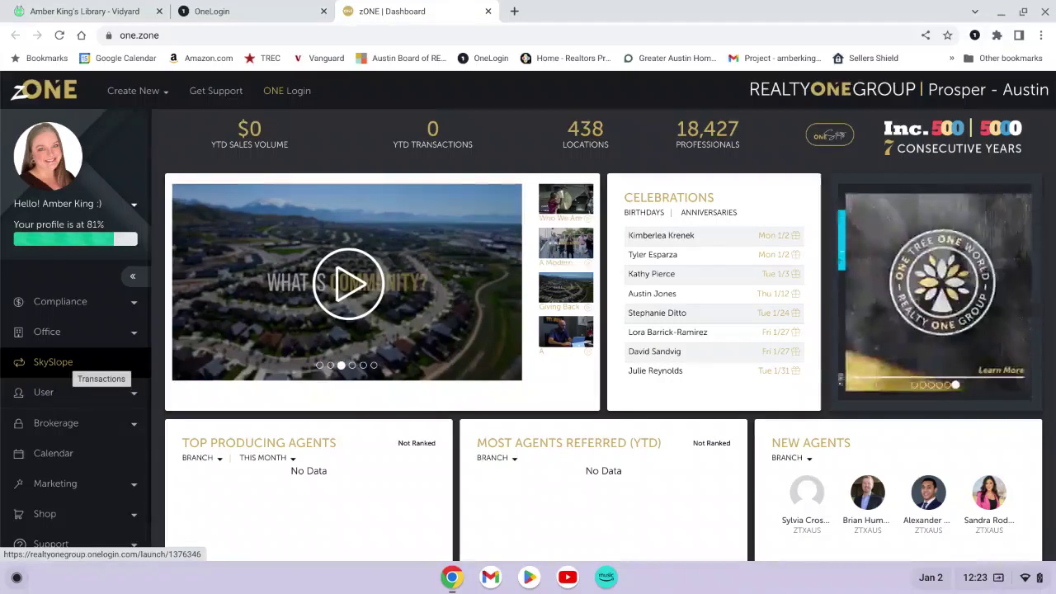
pyautogui.click(262, 16)
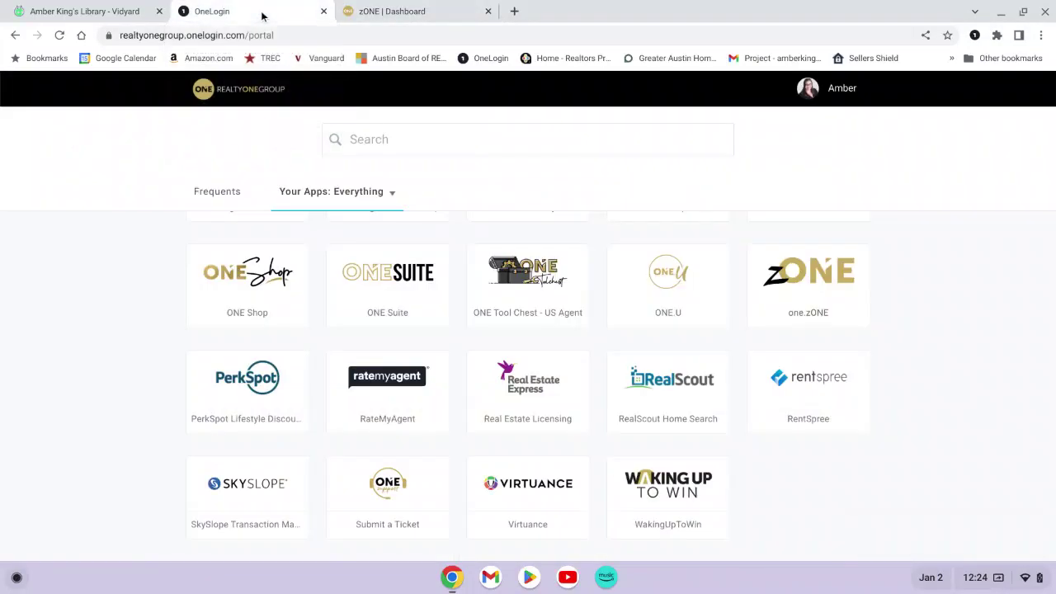
pyautogui.click(220, 188)
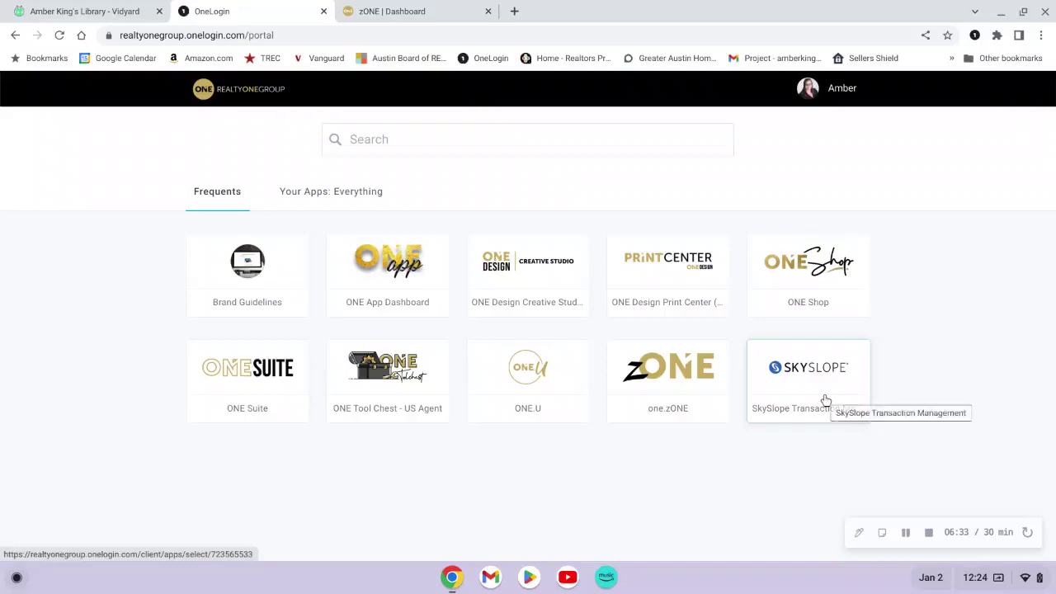
pyautogui.click(430, 13)
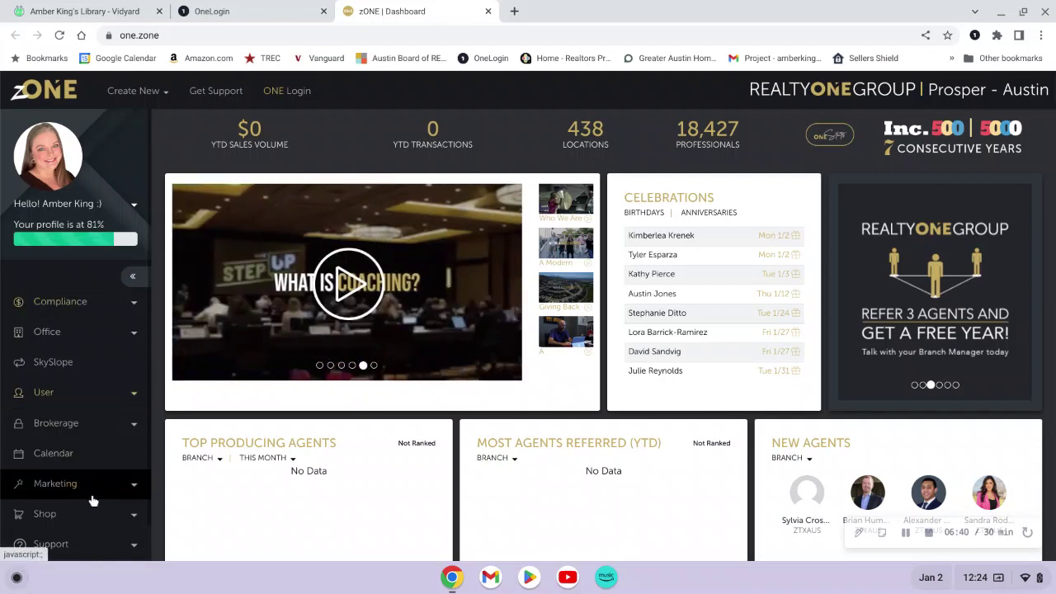
pyautogui.moveTo(143, 211)
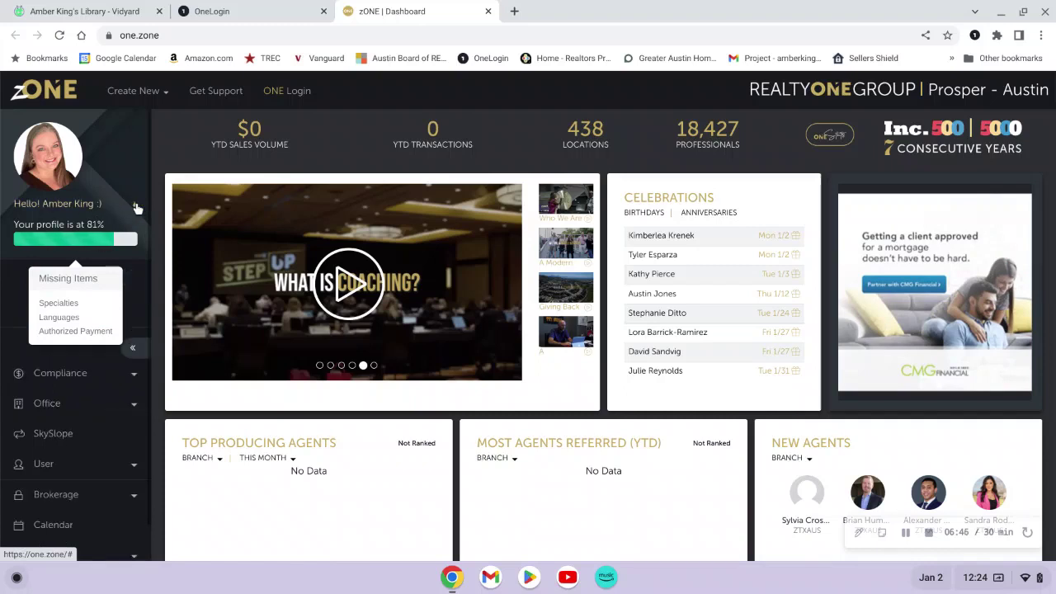
# Open My Account's Public Info tab and review the agent bio, websites, designations and Hiking hobby.
pyautogui.click(135, 206)
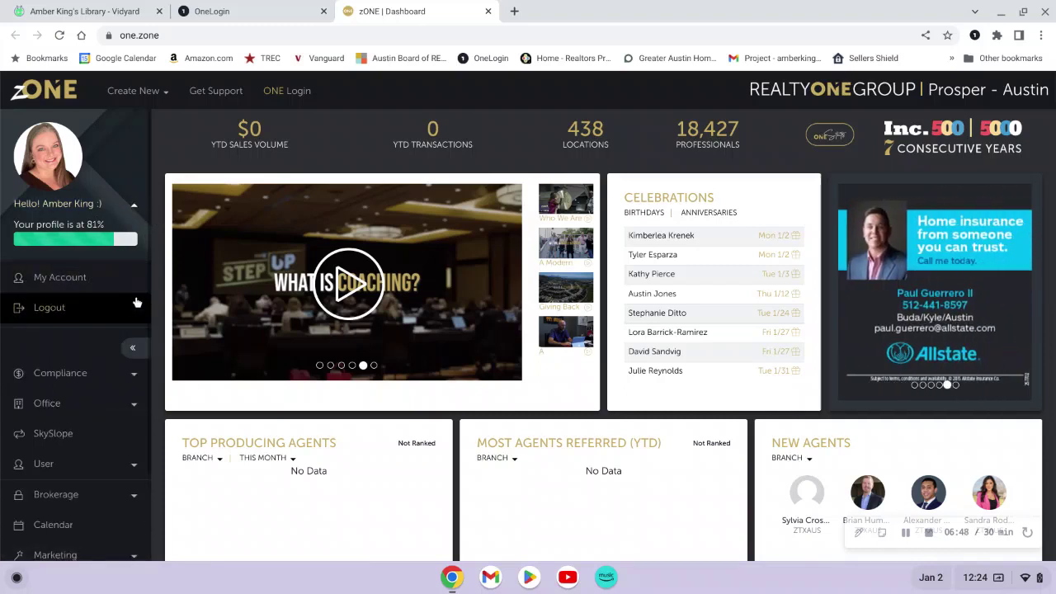
pyautogui.click(63, 278)
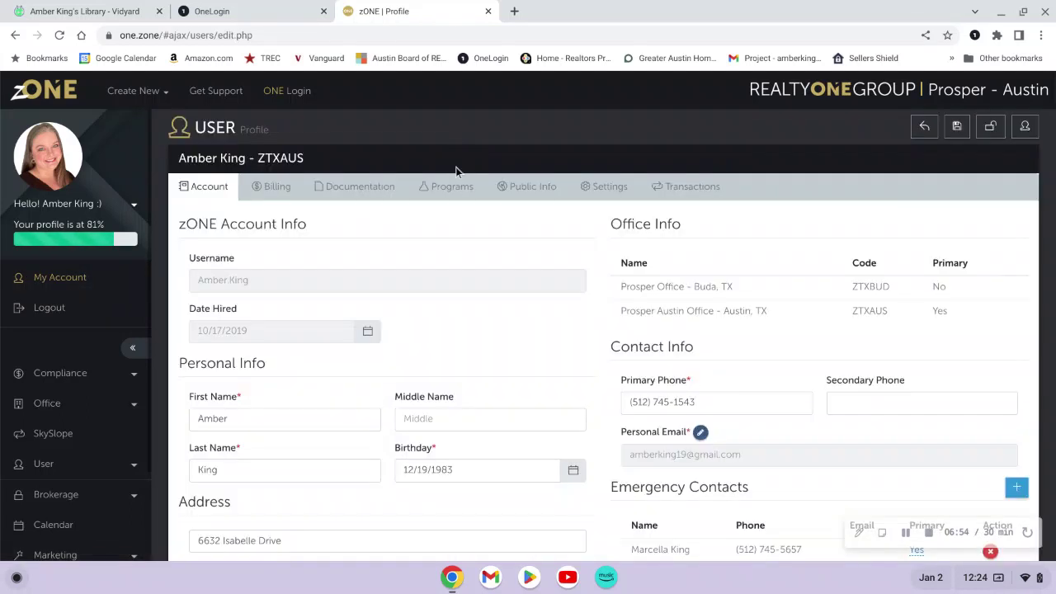
pyautogui.click(530, 181)
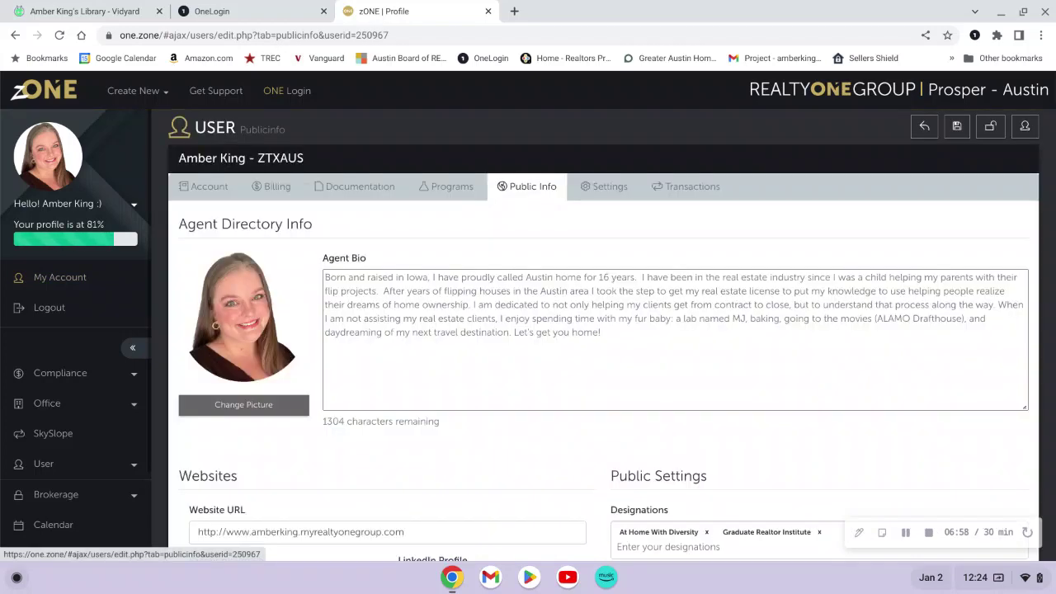
pyautogui.scroll(-2, 603, 331)
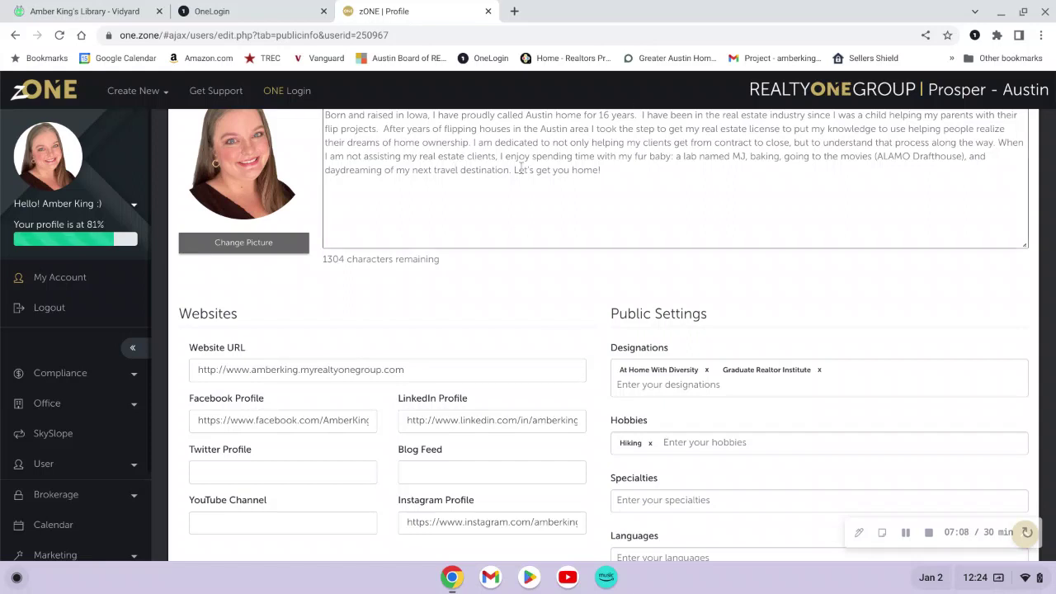
pyautogui.scroll(-1, 437, 284)
pyautogui.scroll(-2, 437, 285)
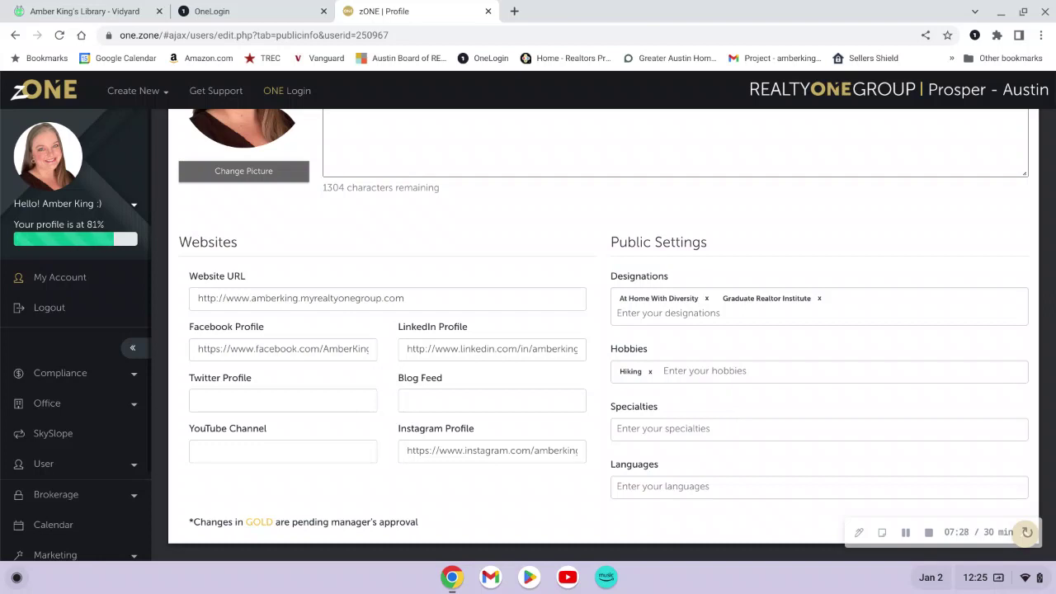
pyautogui.scroll(1, 602, 330)
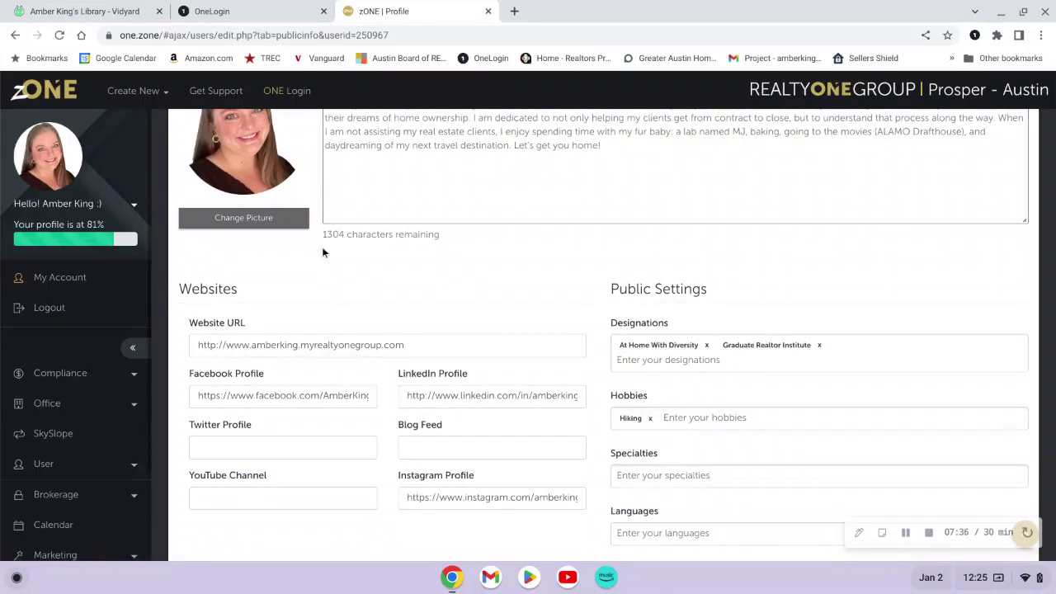
pyautogui.scroll(3, 611, 242)
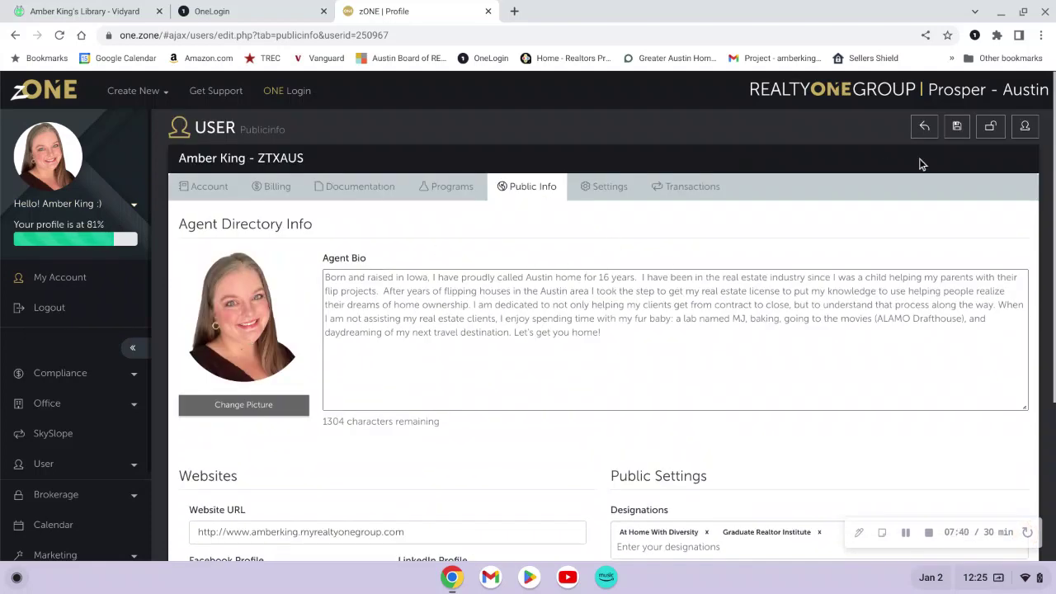
pyautogui.click(956, 129)
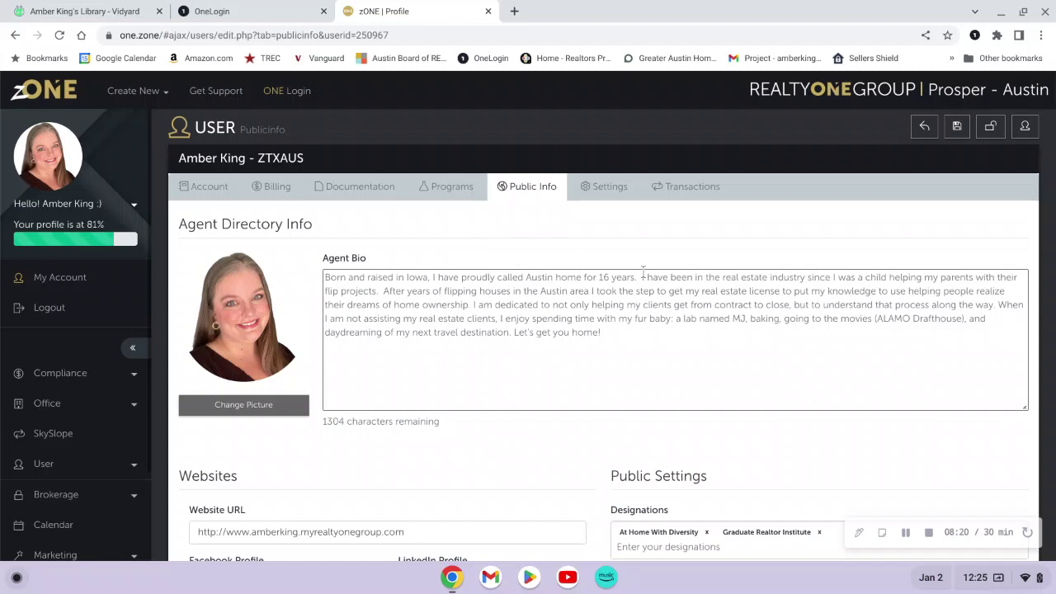
pyautogui.scroll(-3, 642, 272)
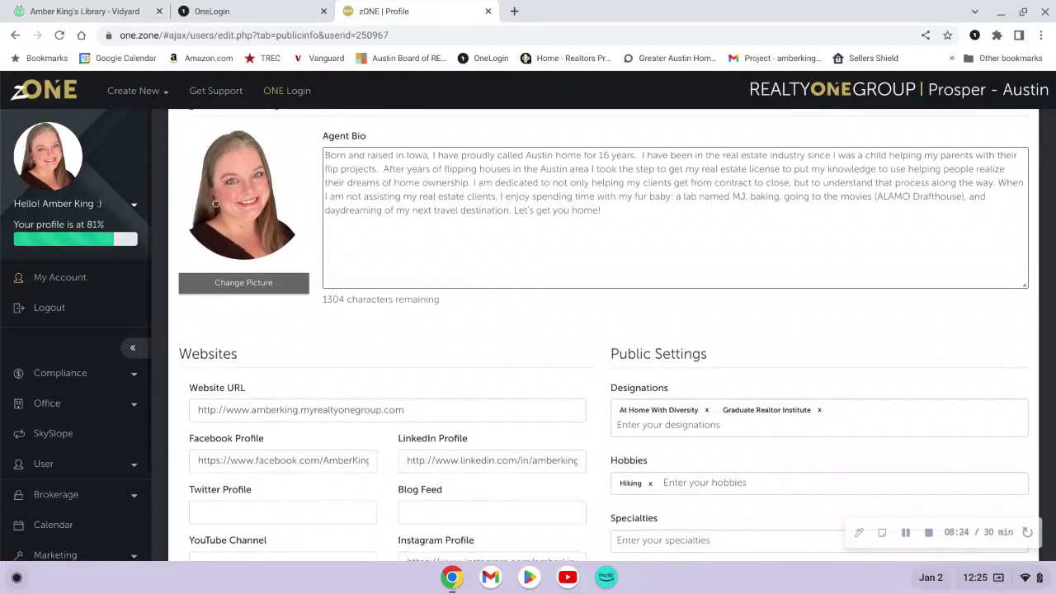
pyautogui.scroll(3, 602, 330)
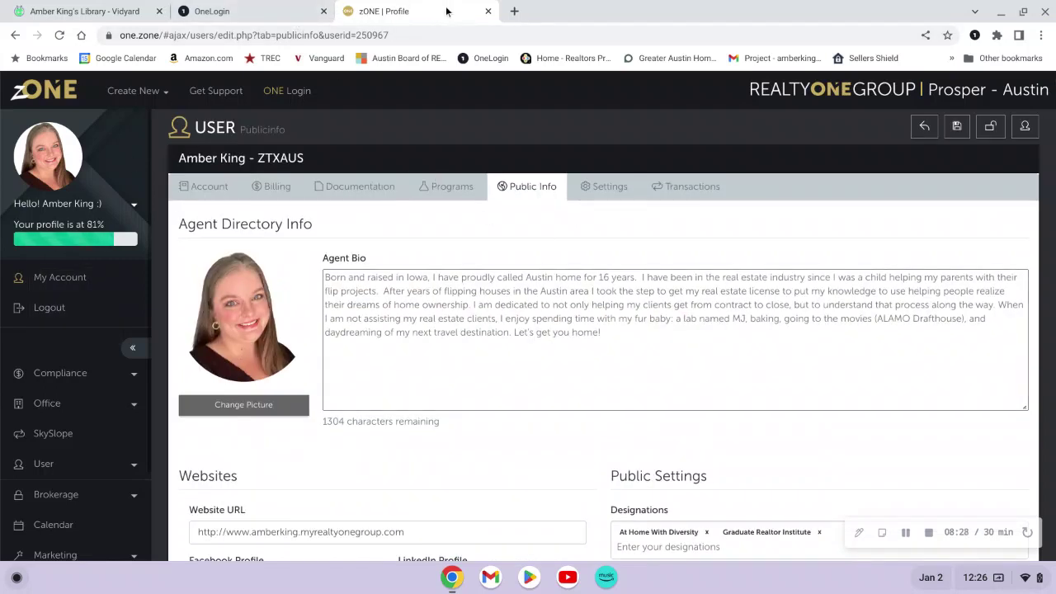
# Close the zONE | Profile tab to return to the OneLogin Frequents list.
pyautogui.click(488, 12)
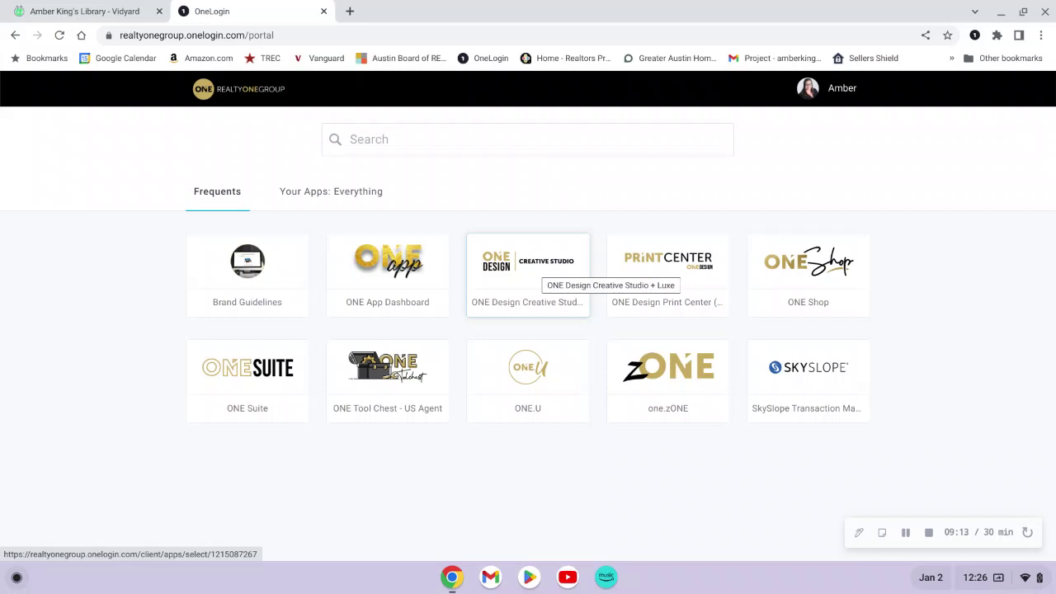
# Launch ONE Design Creative Studio, dismiss the folders Pro Tip, and browse the Realty ONE Group template folders.
pyautogui.click(550, 276)
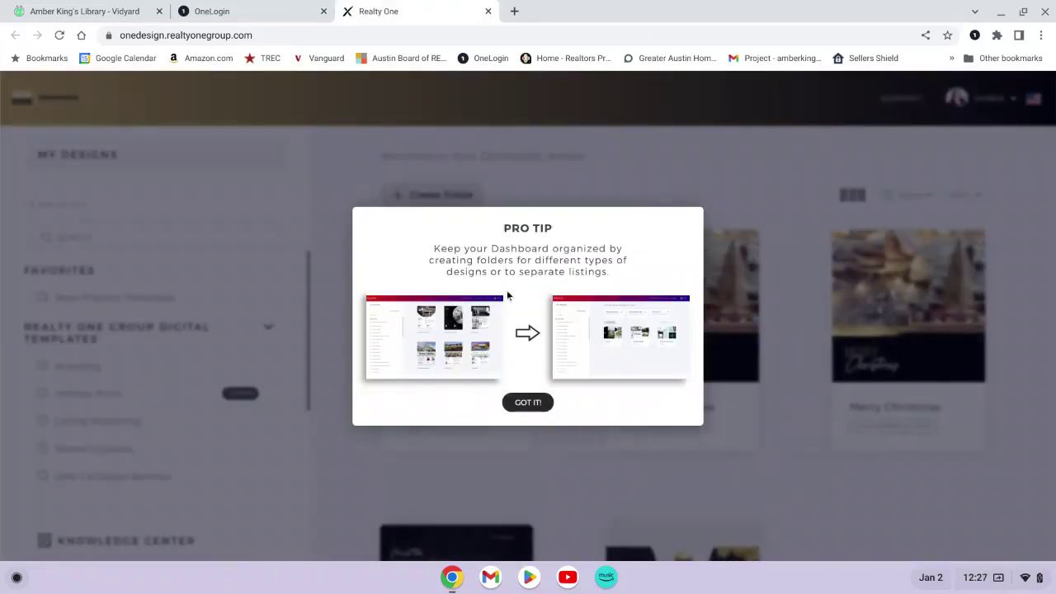
pyautogui.click(528, 405)
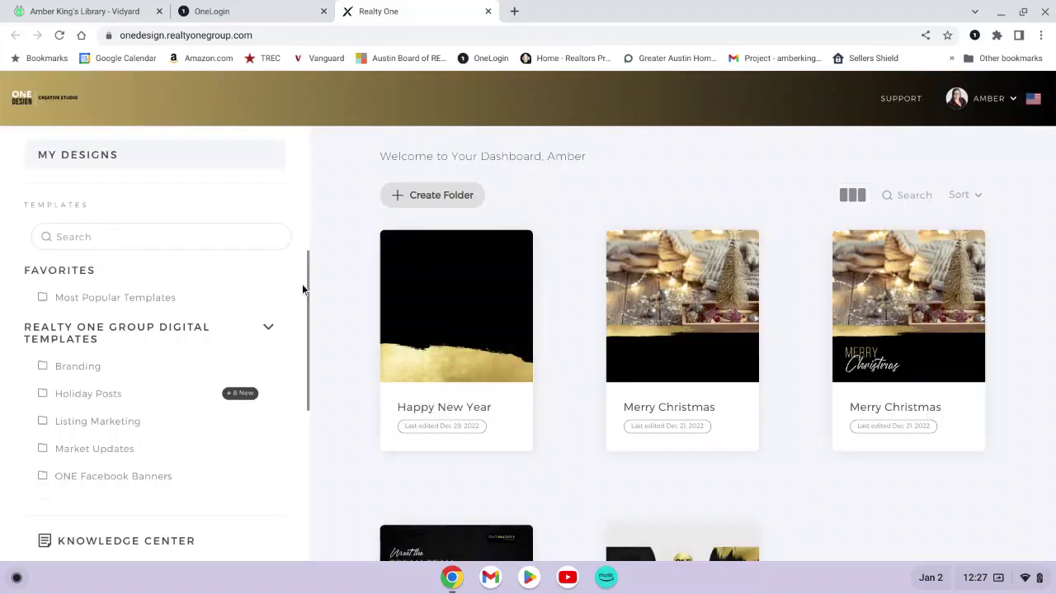
pyautogui.scroll(-1, 127, 380)
pyautogui.scroll(-1, 128, 379)
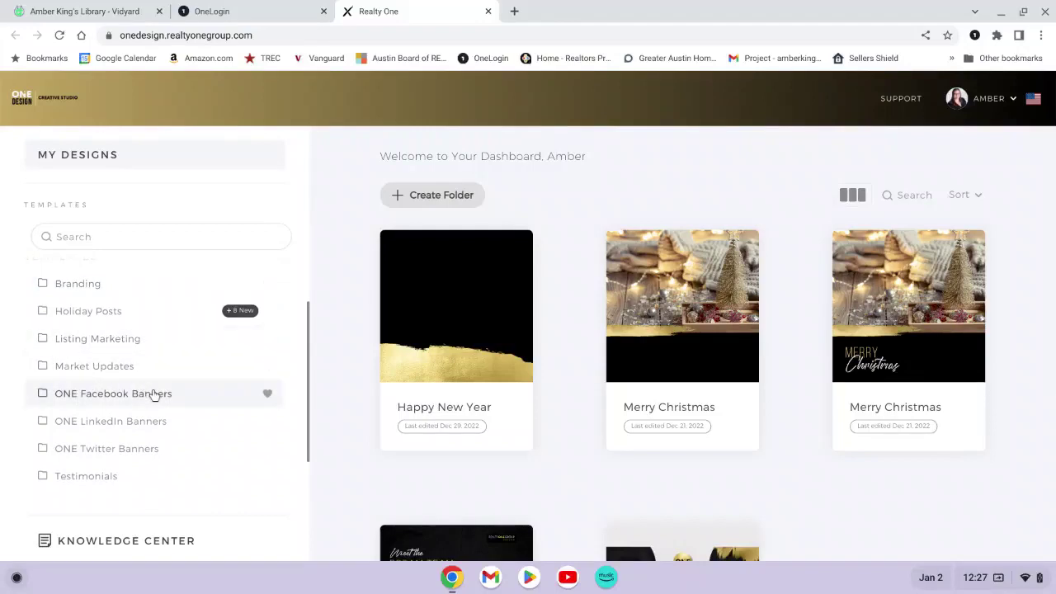
pyautogui.scroll(-2, 155, 394)
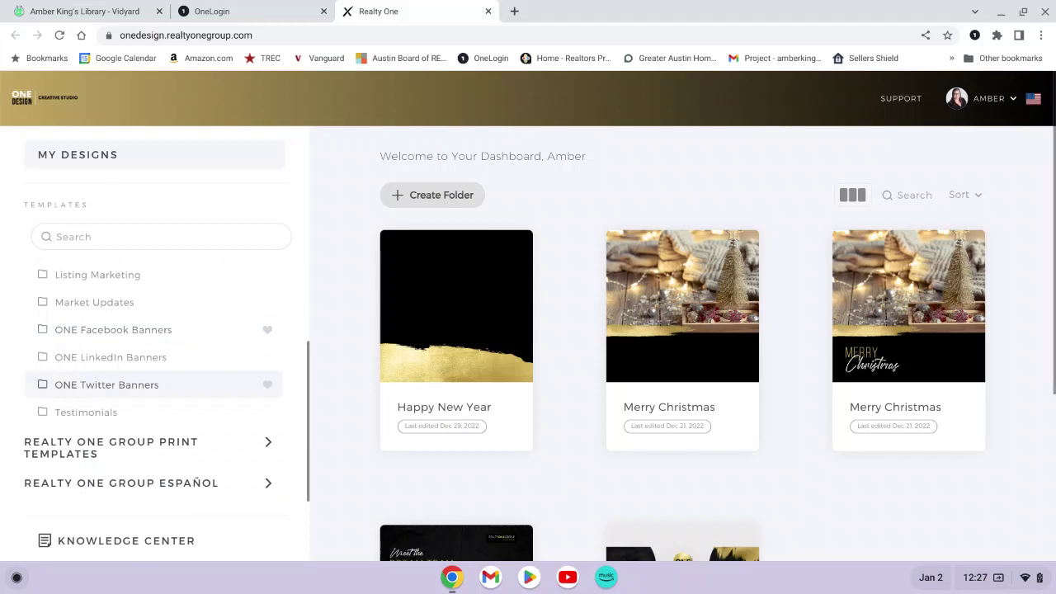
pyautogui.scroll(3, 154, 392)
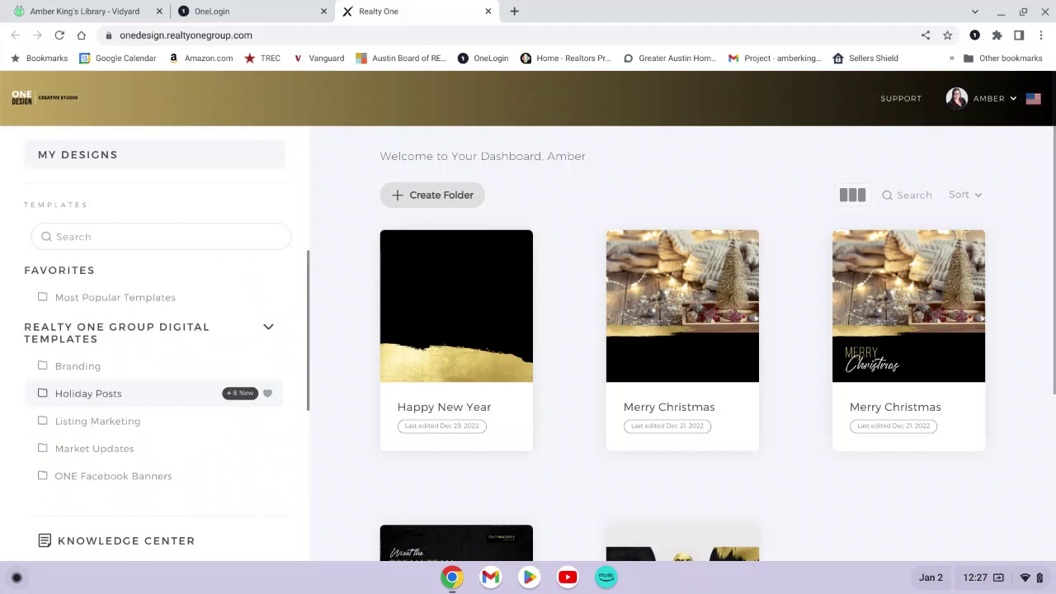
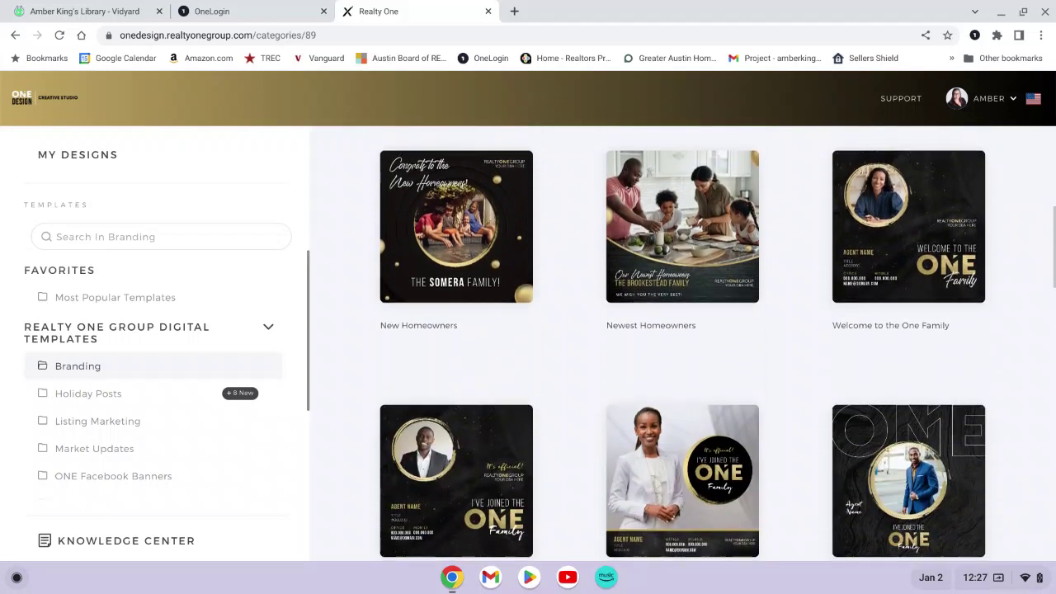
pyautogui.scroll(-1, 682, 330)
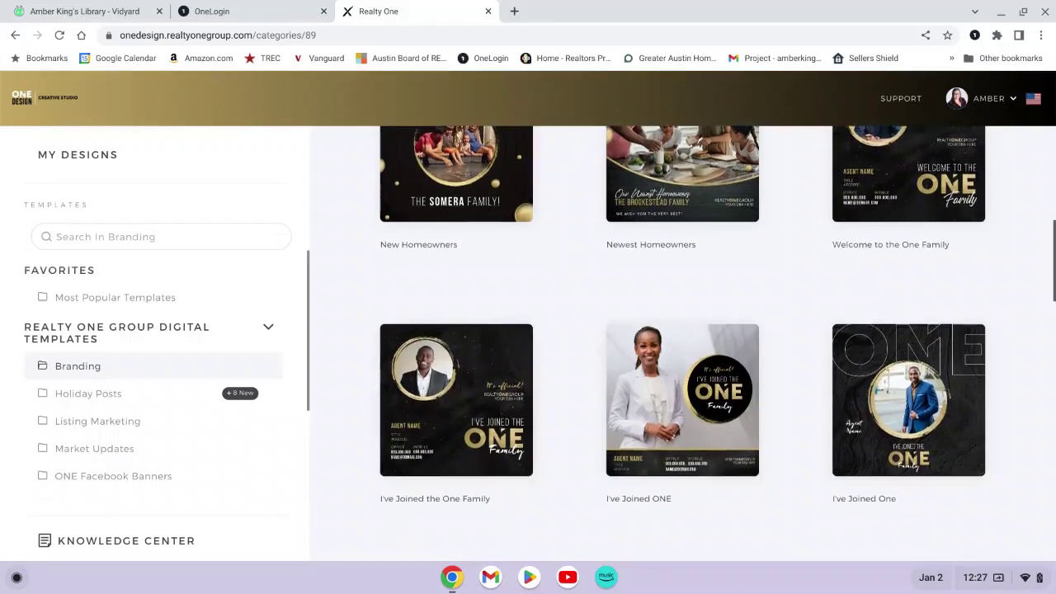
# Preview the I've Joined the One Family template and create a design from it.
pyautogui.moveTo(503, 421)
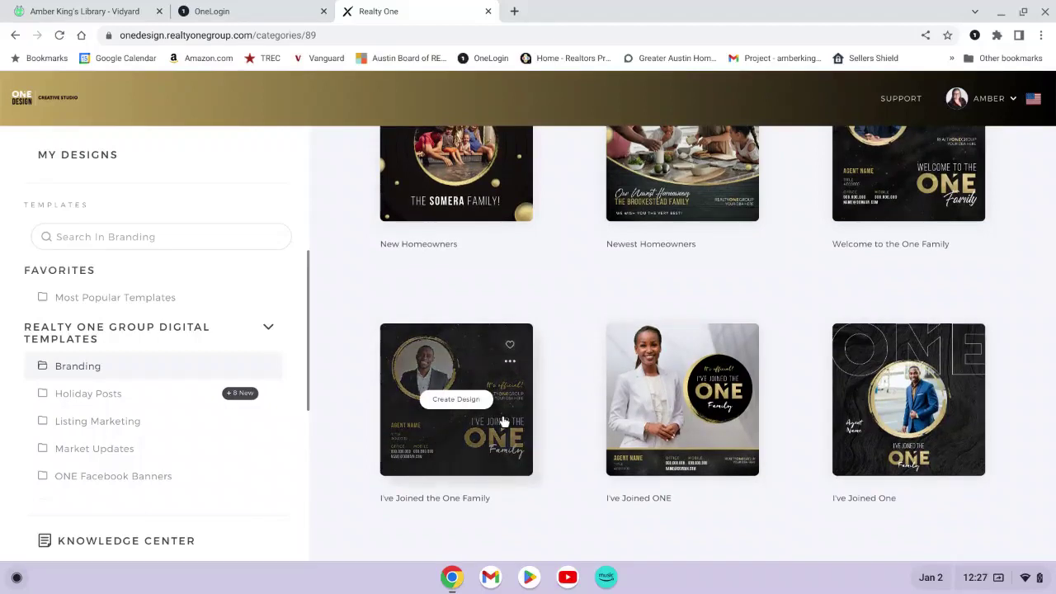
pyautogui.click(478, 407)
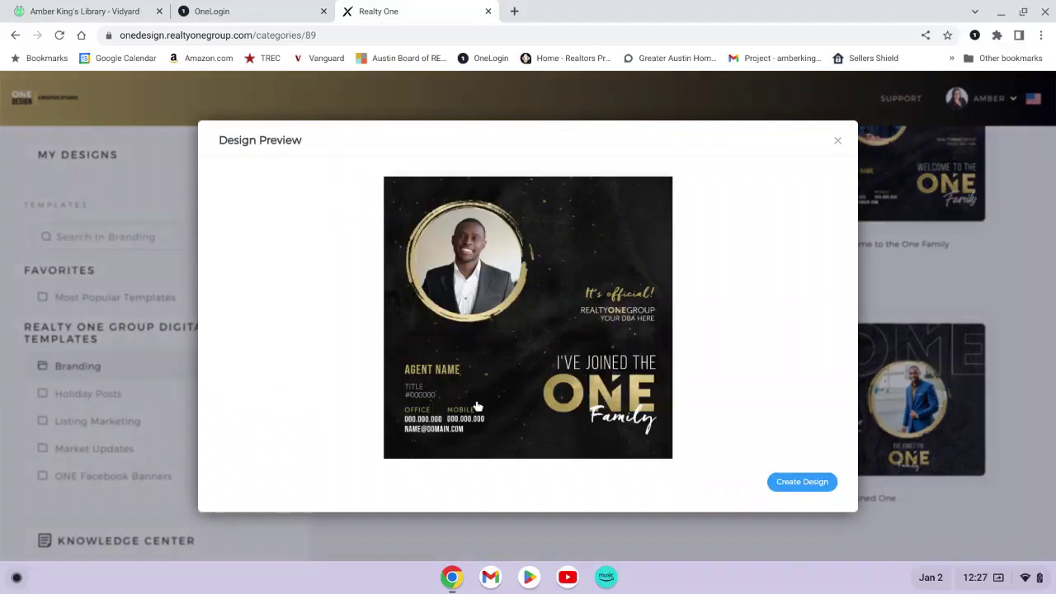
pyautogui.click(802, 482)
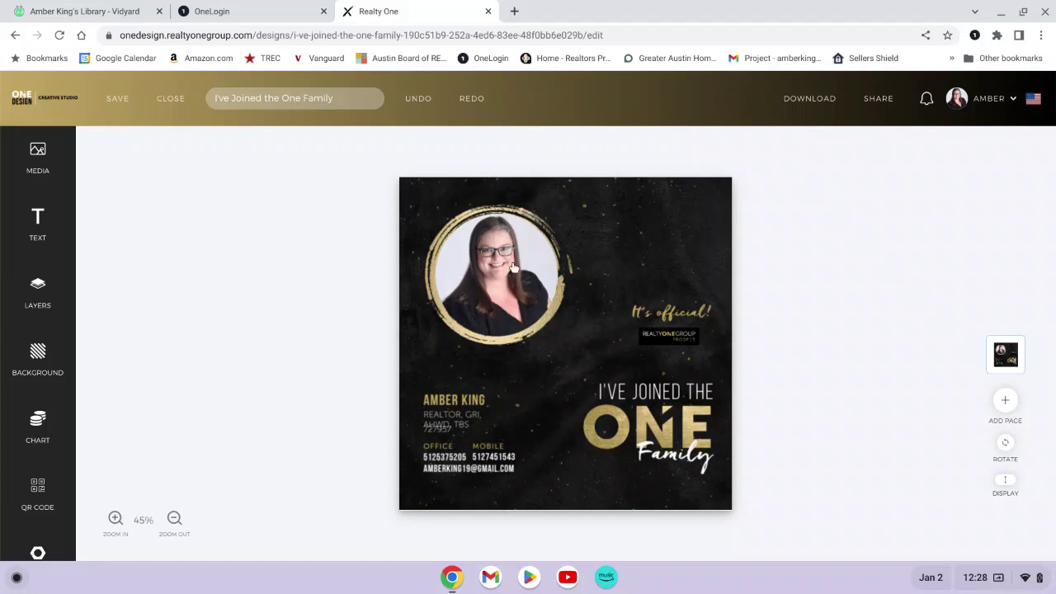
# Change the 'It's official!' line to 'I'm with ONE!' and nudge that text box slightly up.
pyautogui.click(445, 429)
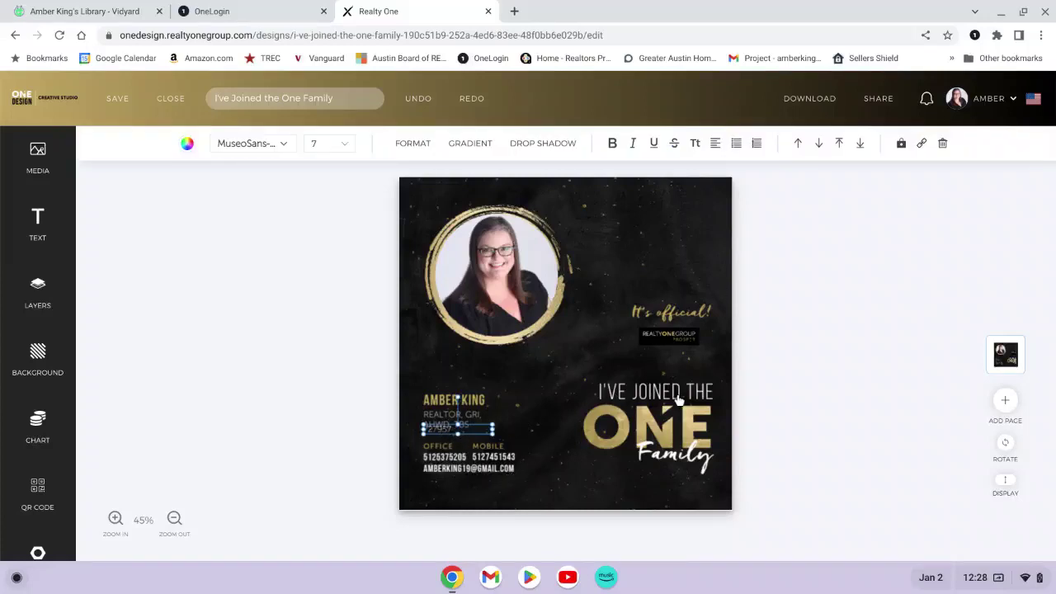
pyautogui.click(665, 317)
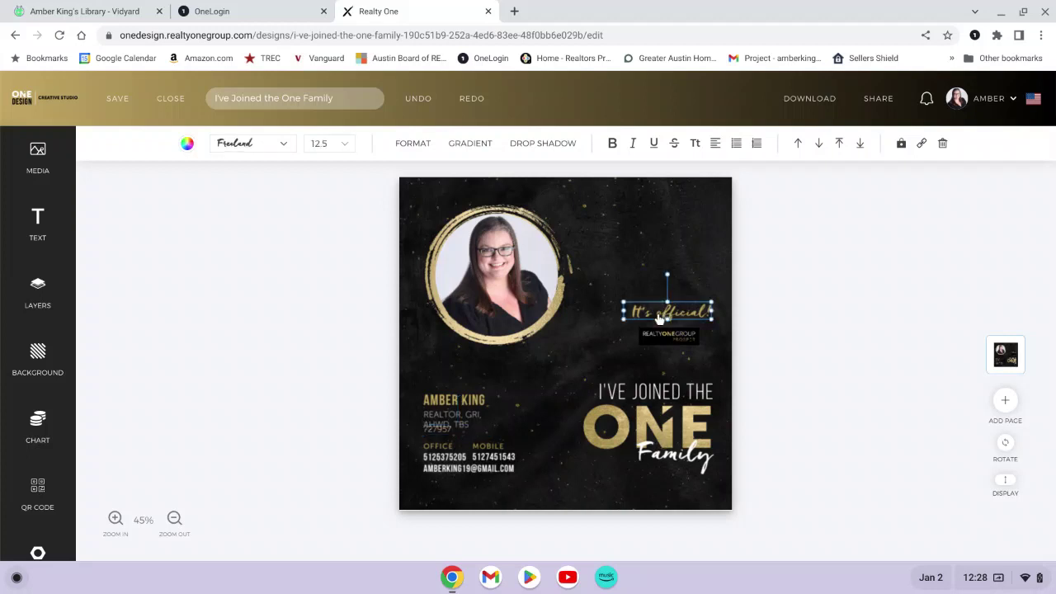
pyautogui.doubleClick(657, 313)
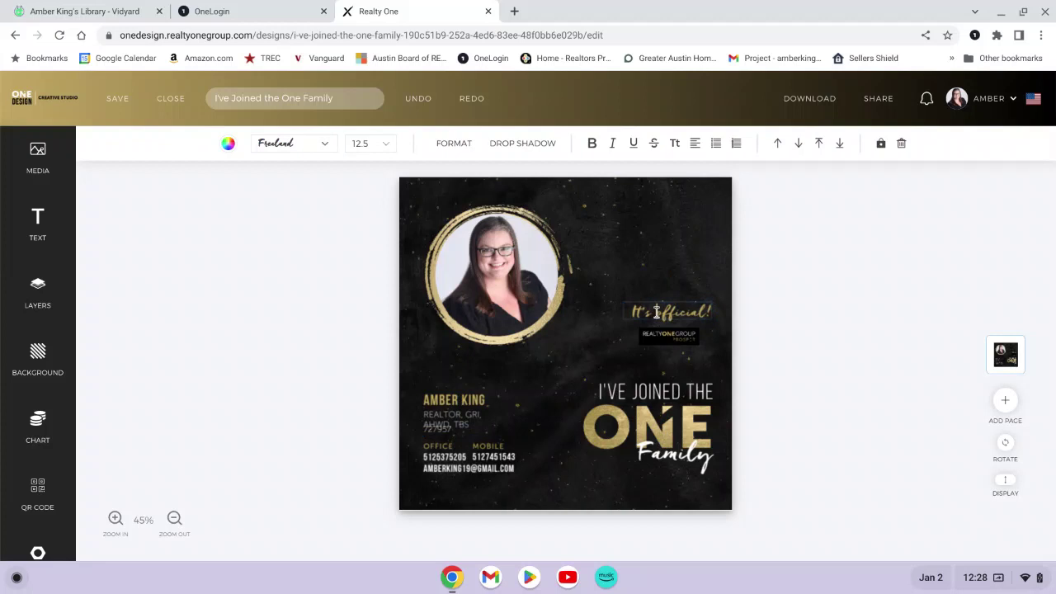
pyautogui.press('BackSpace')
pyautogui.press('BackSpace')
pyautogui.press('BackSpace')
pyautogui.press('BackSpace')
pyautogui.press('BackSpace')
pyautogui.press('BackSpace')
pyautogui.press('BackSpace')
pyautogui.press('BackSpace')
pyautogui.press('BackSpace')
pyautogui.press('BackSpace')
pyautogui.press('BackSpace')
pyautogui.press('BackSpace')
pyautogui.press('BackSpace')
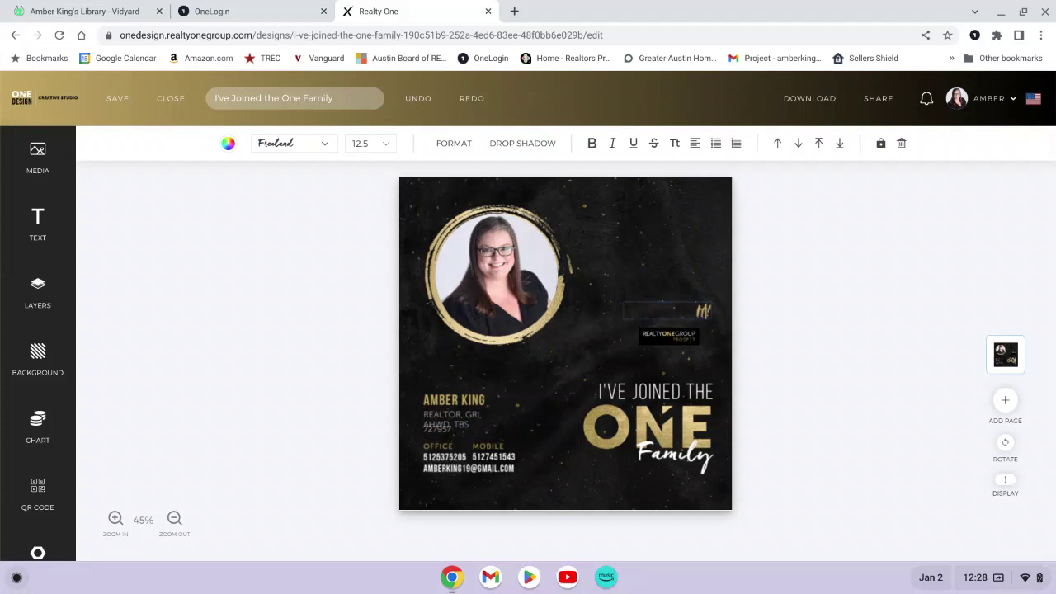
pyautogui.write("I'm with ONE!")
pyautogui.click(770, 323)
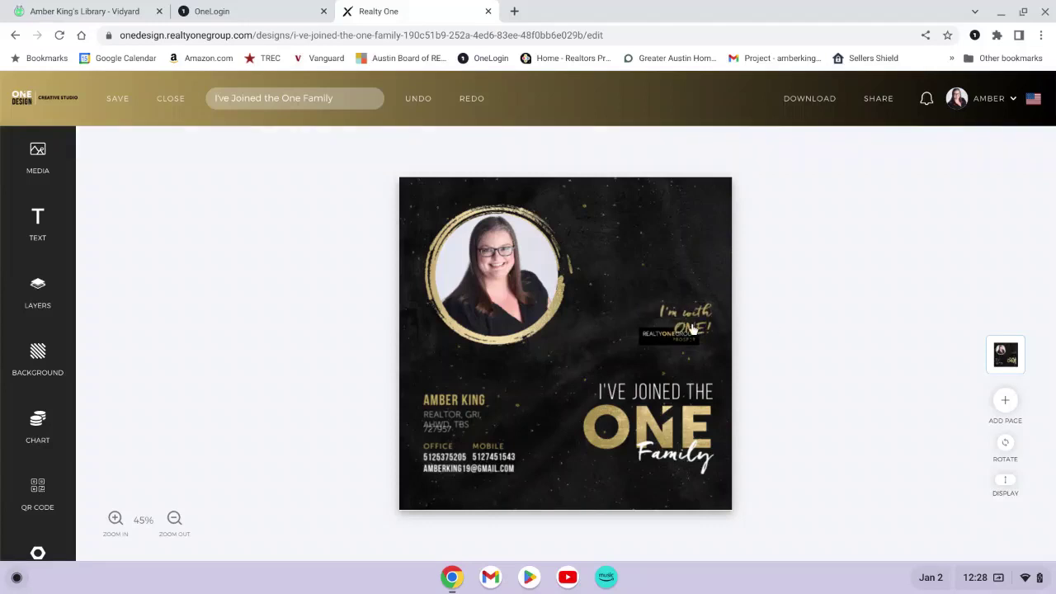
pyautogui.click(683, 317)
pyautogui.moveTo(683, 318); pyautogui.dragTo(679, 309)
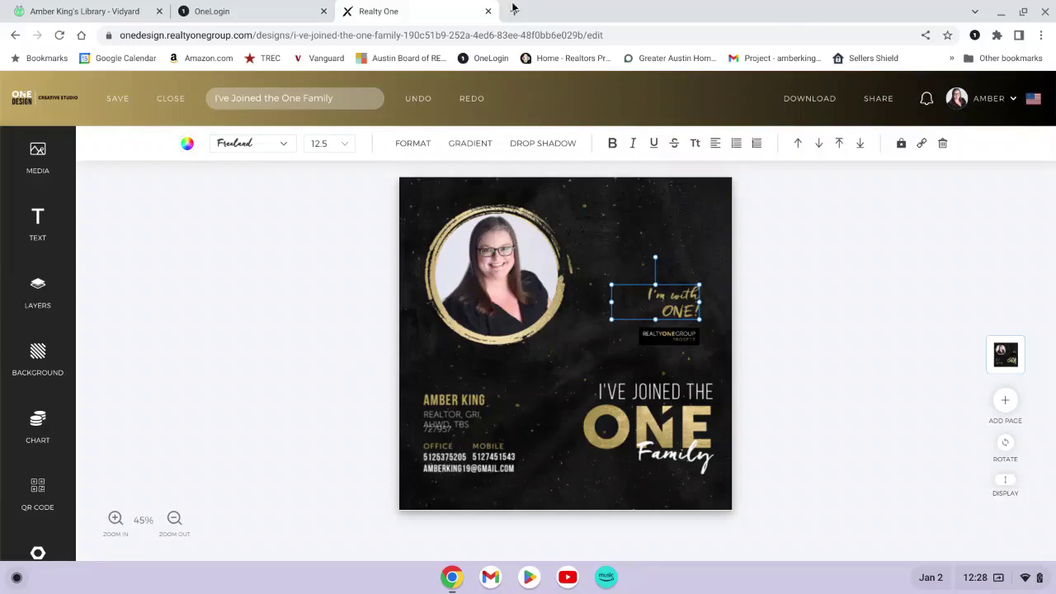
# Close the design editor without saving, then launch ONE Design Print Center from the portal.
pyautogui.click(488, 11)
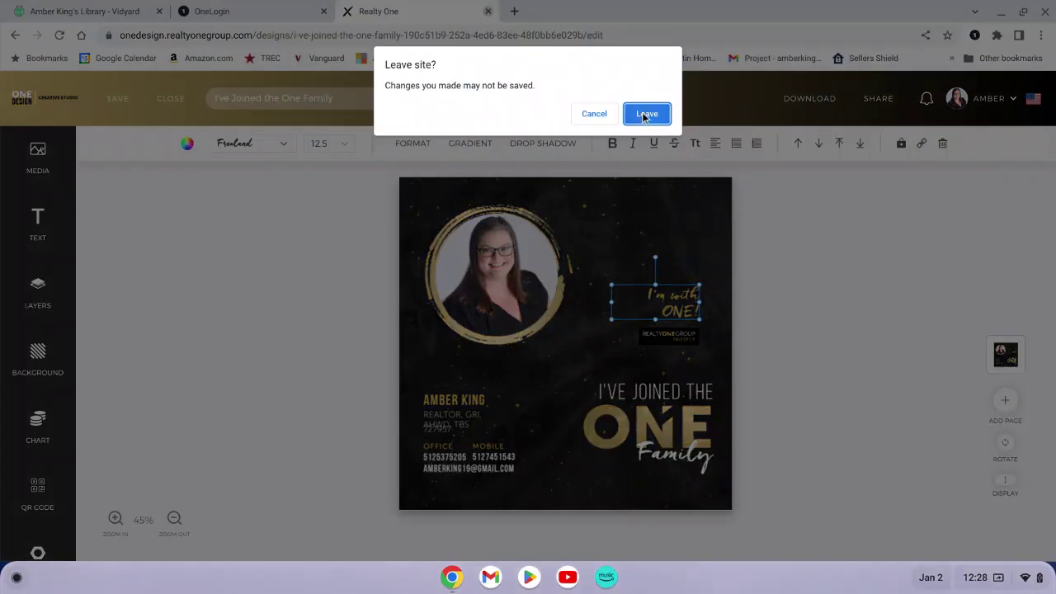
pyautogui.click(645, 115)
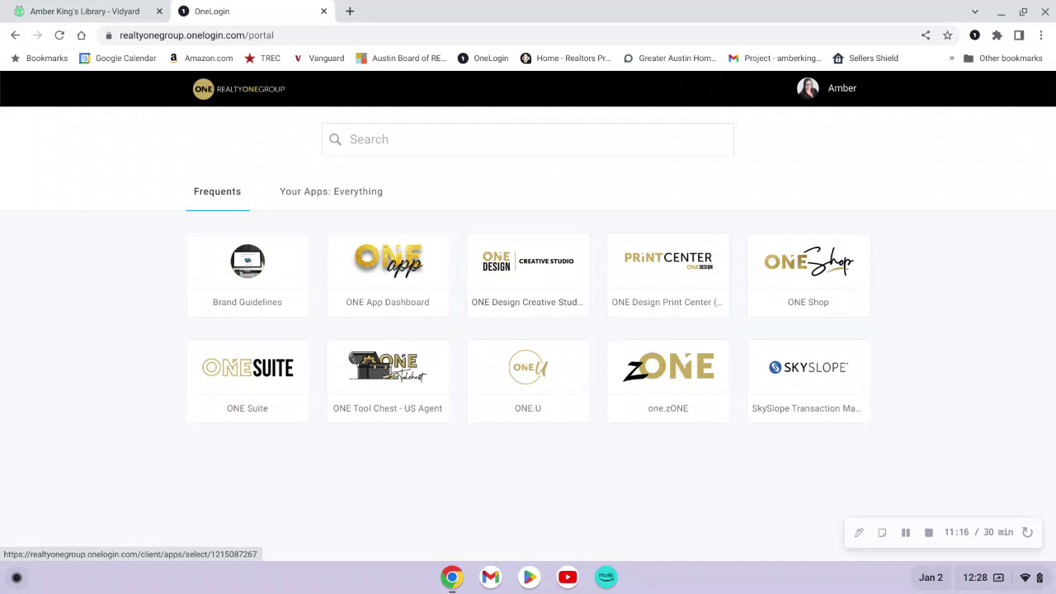
pyautogui.click(669, 273)
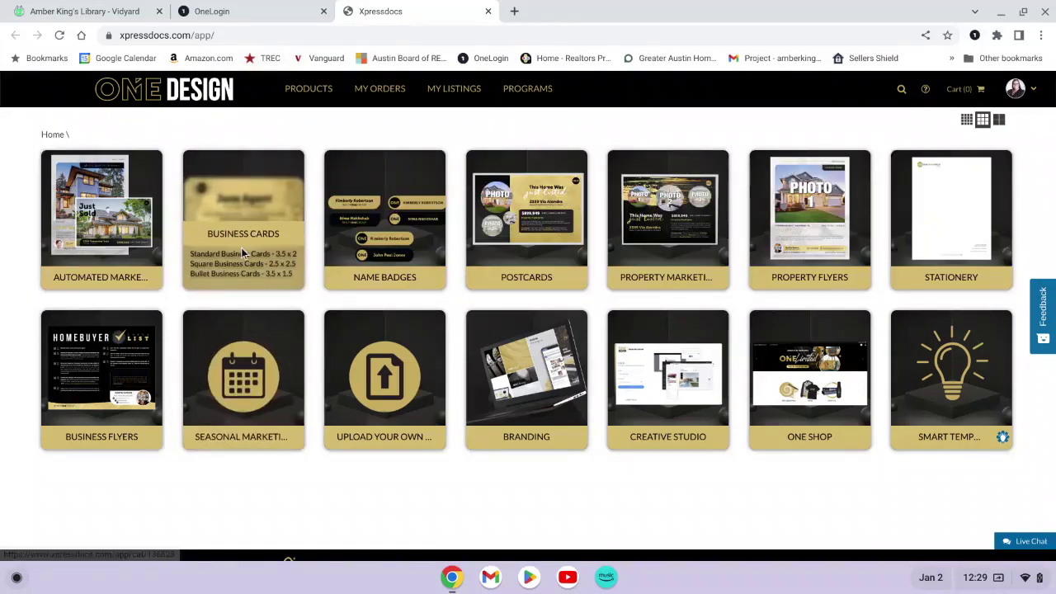
# Browse the Standard Business Cards designs in Xpressdocs, then close the Xpressdocs site.
pyautogui.click(240, 247)
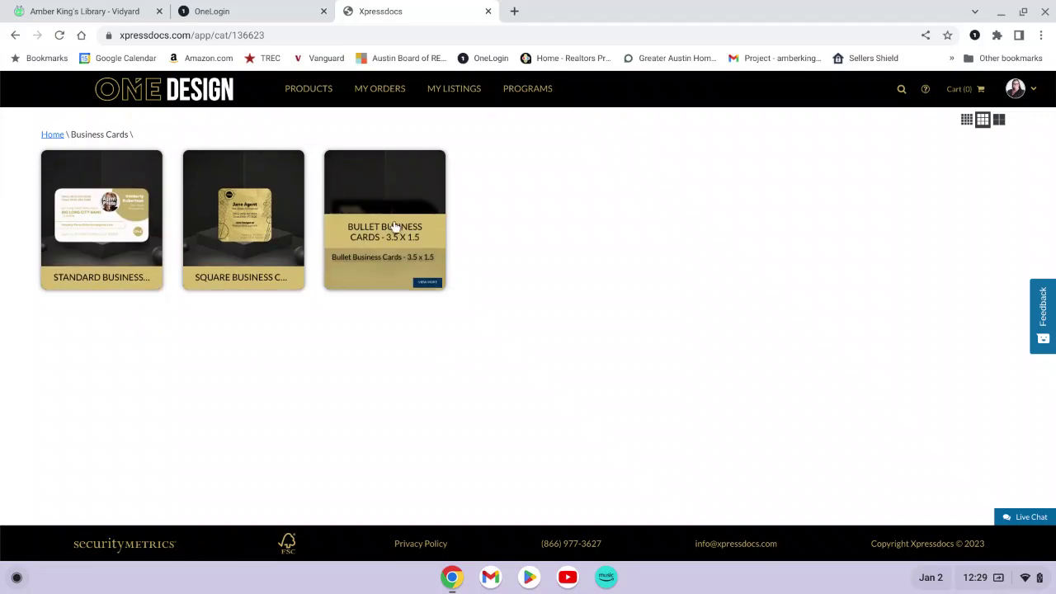
pyautogui.click(97, 217)
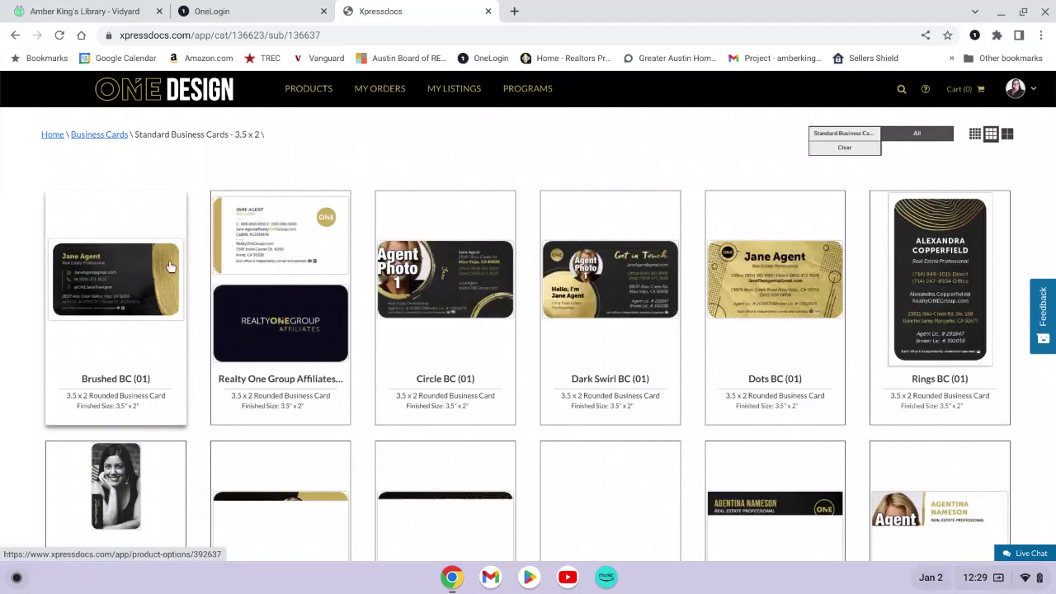
pyautogui.scroll(-3, 200, 389)
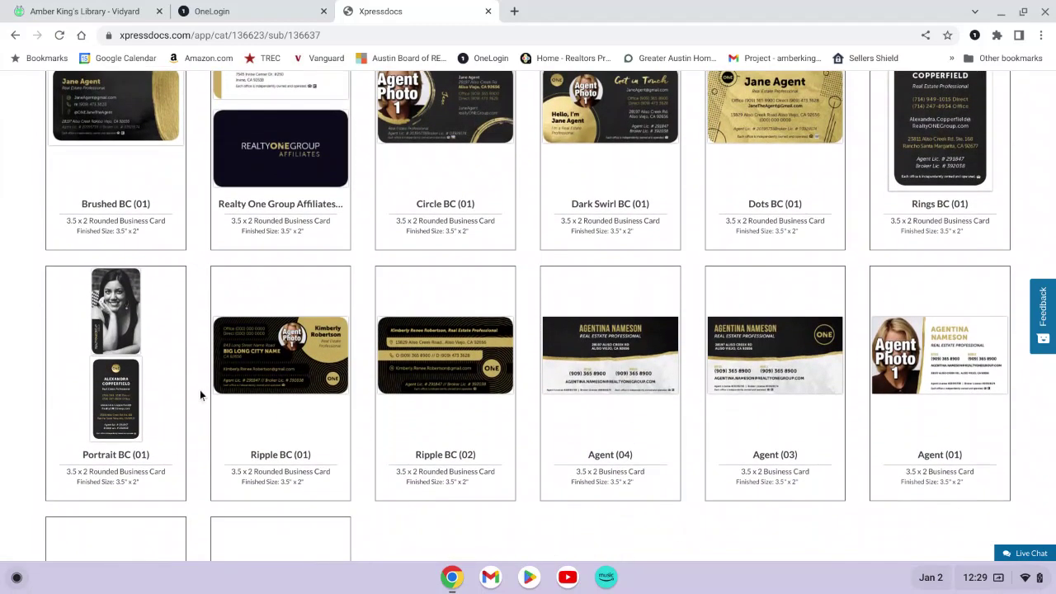
pyautogui.scroll(-2, 200, 389)
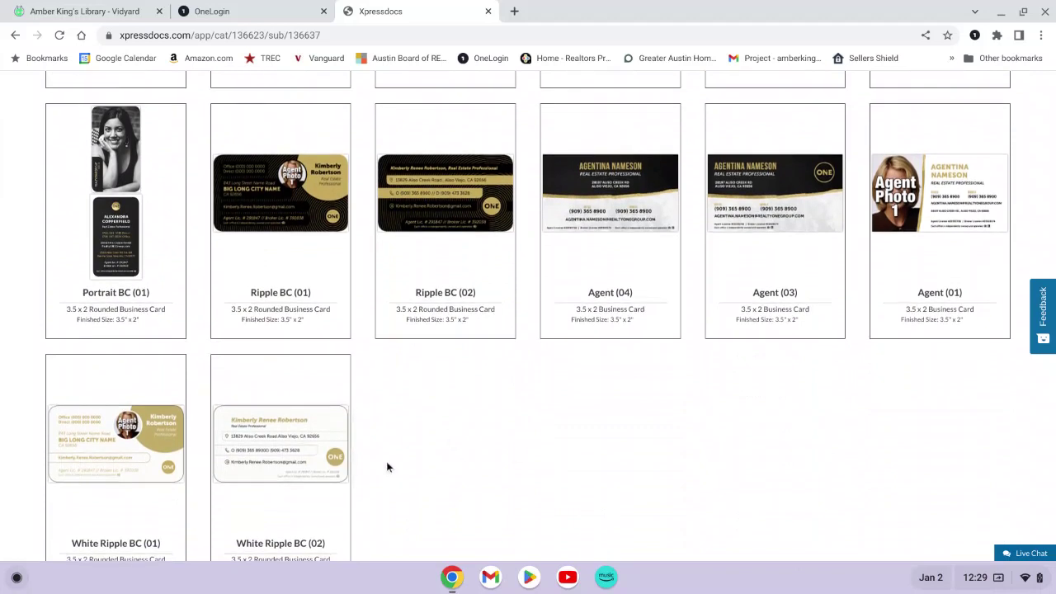
pyautogui.scroll(5, 355, 299)
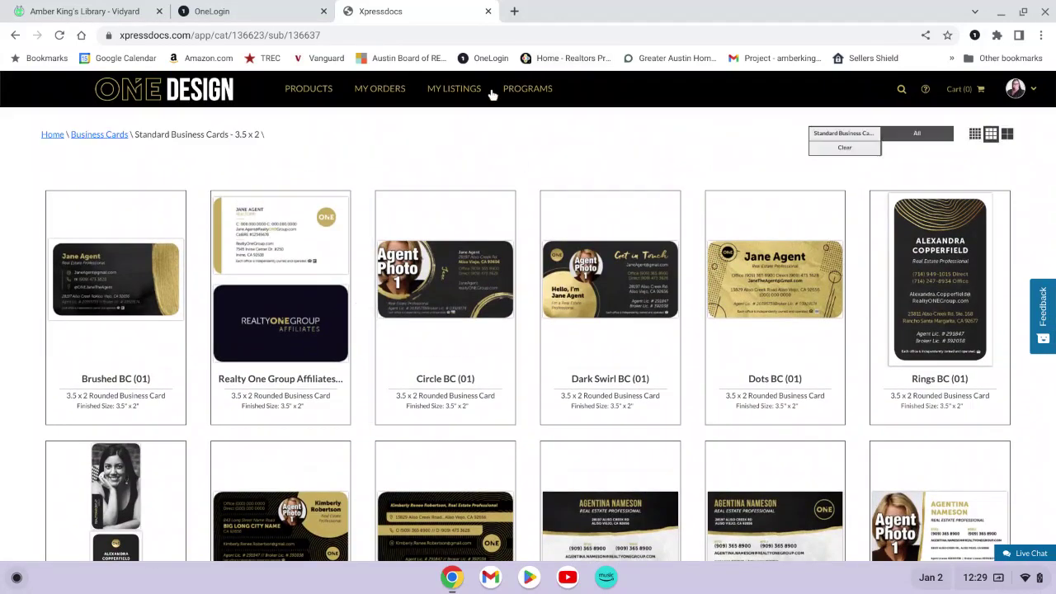
pyautogui.click(487, 10)
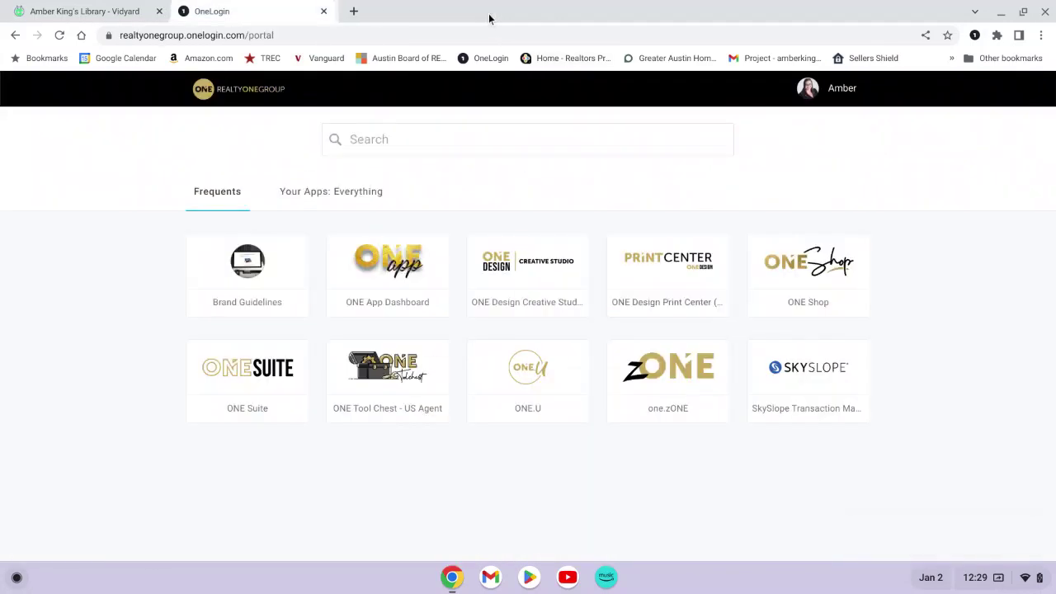
# Load markful.com in a new tab and go to its company shop search.
pyautogui.click(353, 10)
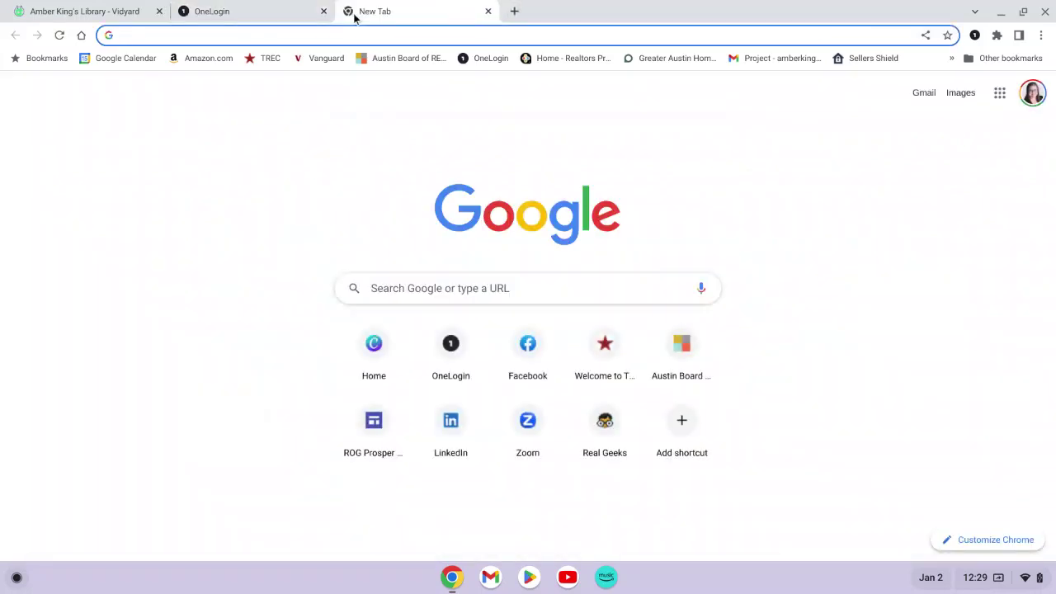
pyautogui.write('markful.com')
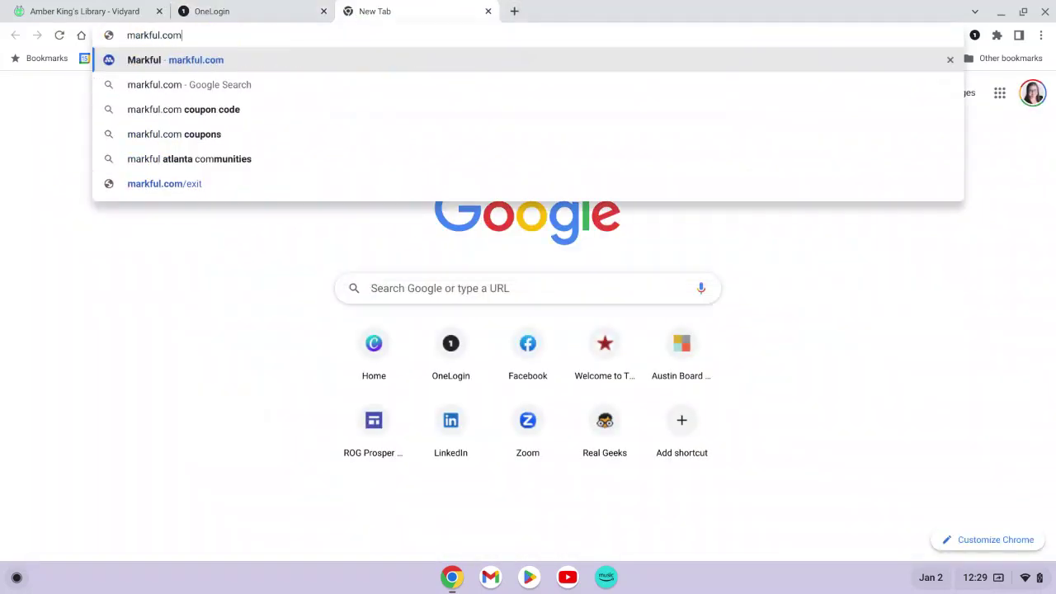
pyautogui.press('Return')
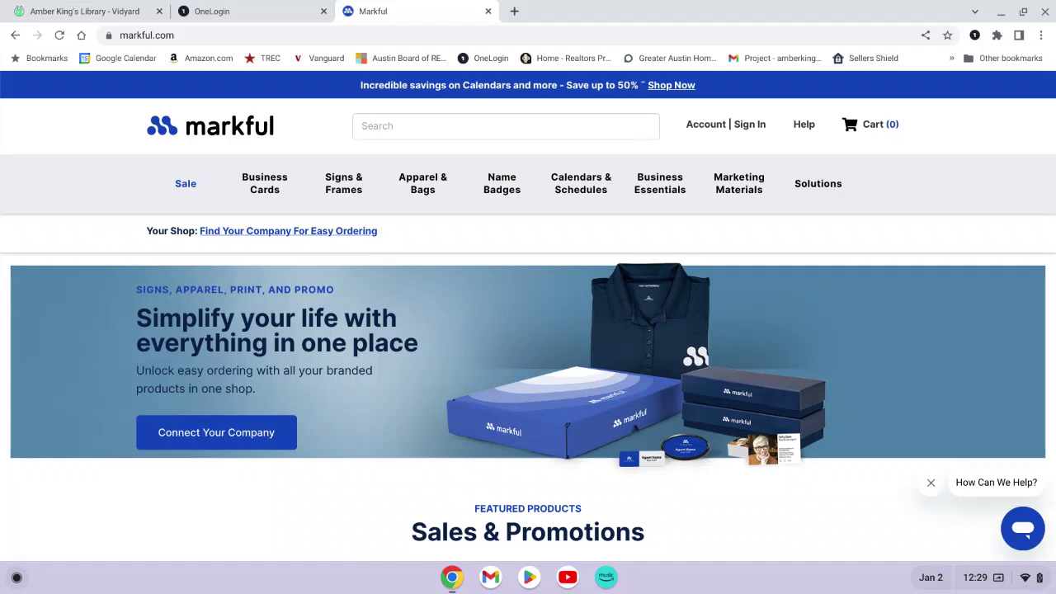
pyautogui.moveTo(319, 242)
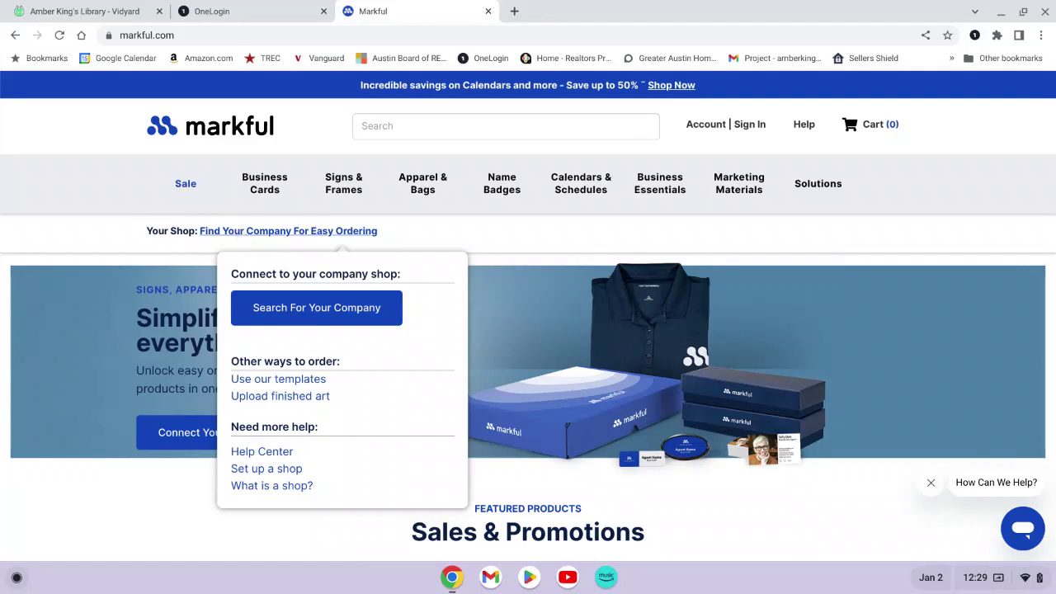
pyautogui.click(305, 319)
# Search for 'realty one group prosper' and open the Realty ONE Group Prosper shop.
pyautogui.click(431, 402)
pyautogui.write('re')
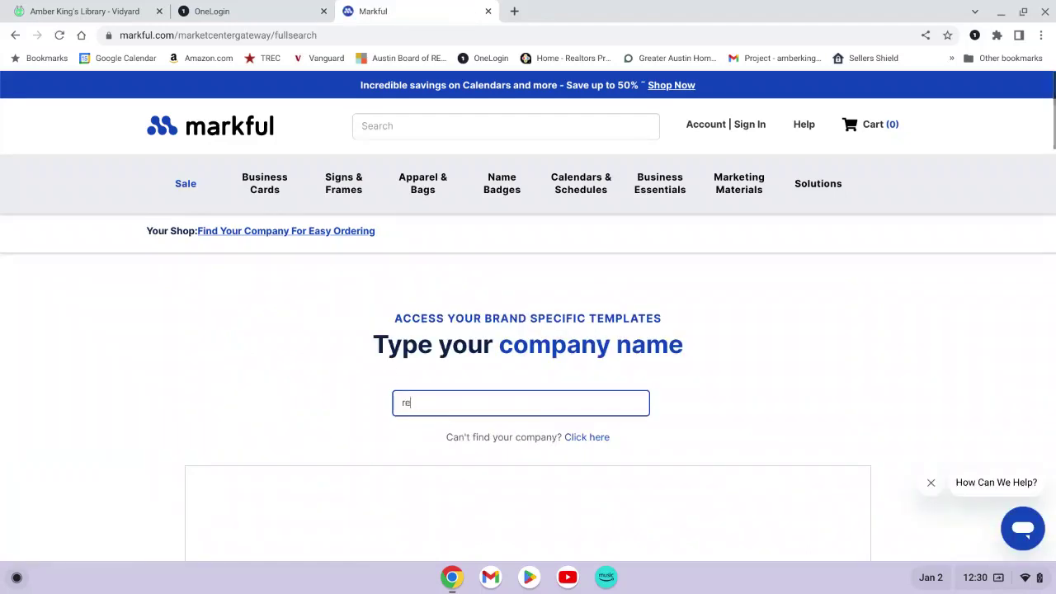
pyautogui.write('alty one group prosper')
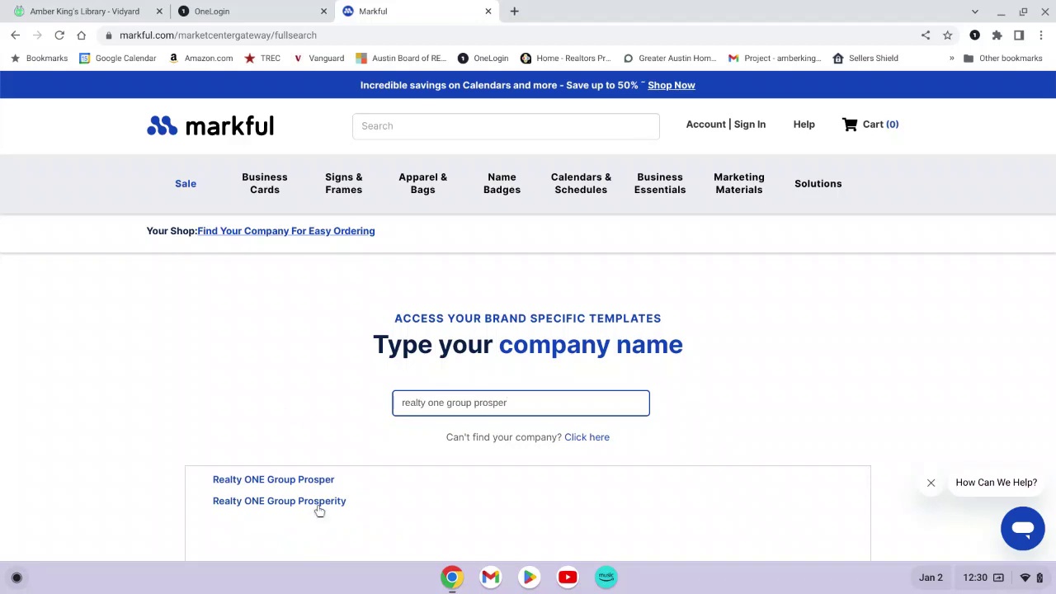
pyautogui.click(260, 485)
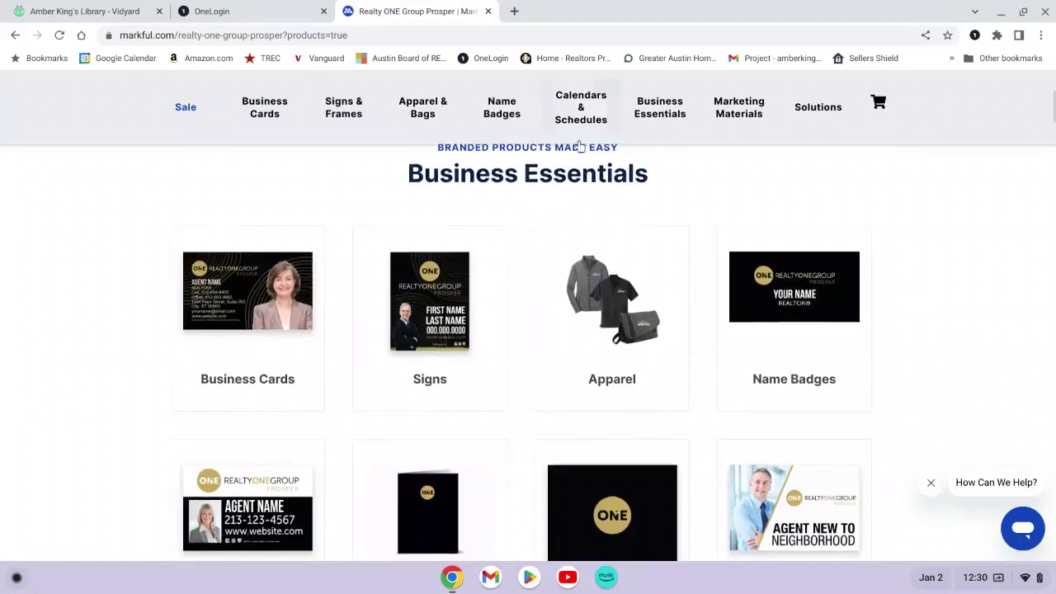
pyautogui.scroll(-1, 152, 411)
pyautogui.scroll(-1, 152, 411)
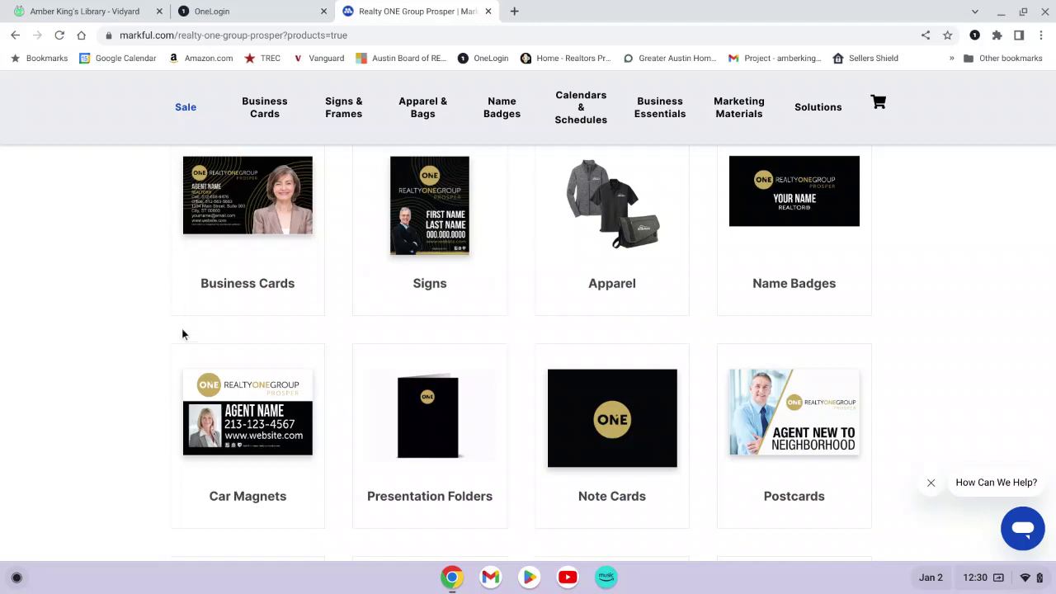
# Scroll through the shop's business card designs, such as GBS8404 and GBS13098, priced 100 for $20.00.
pyautogui.click(262, 284)
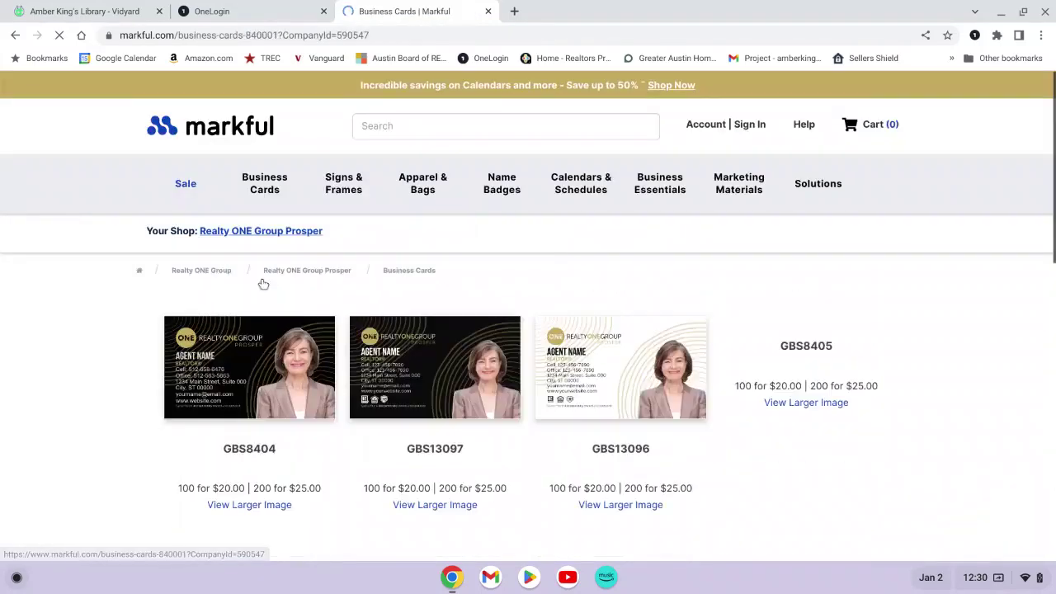
pyautogui.scroll(-4, 64, 402)
pyautogui.scroll(2, 64, 402)
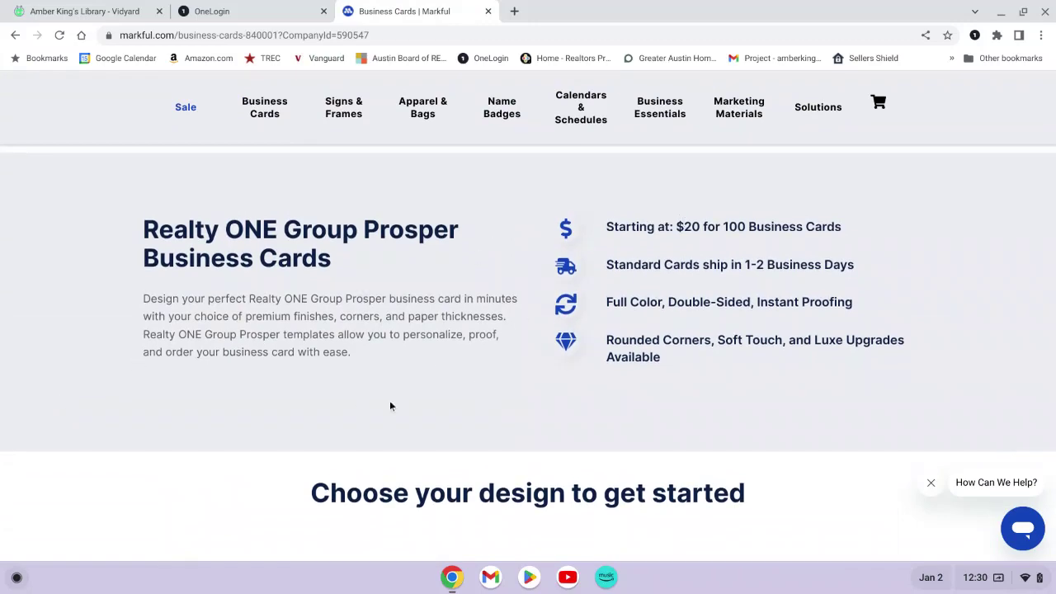
pyautogui.scroll(-3, 391, 403)
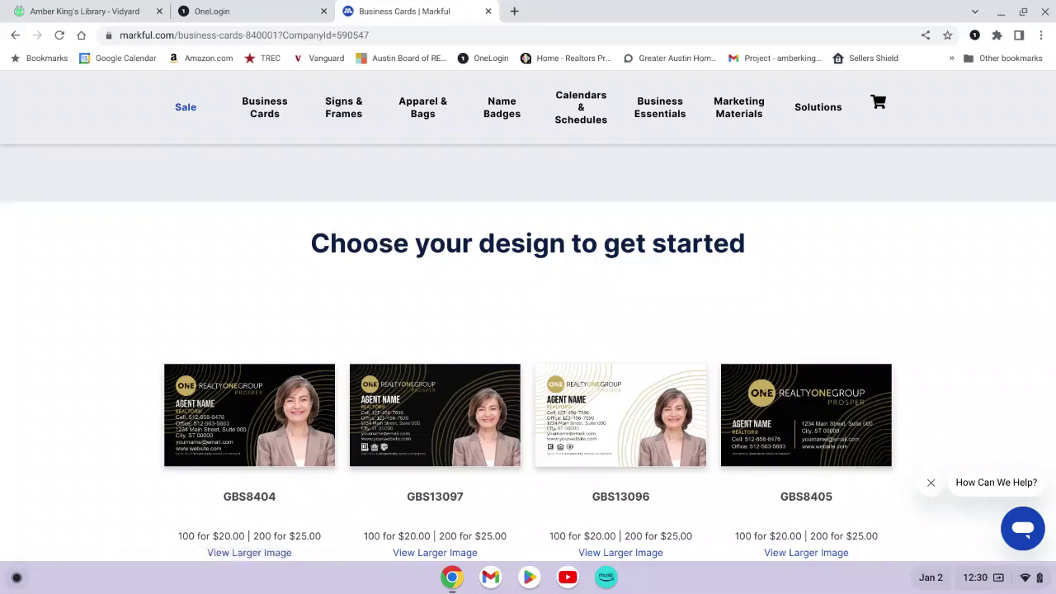
pyautogui.scroll(-2, 388, 252)
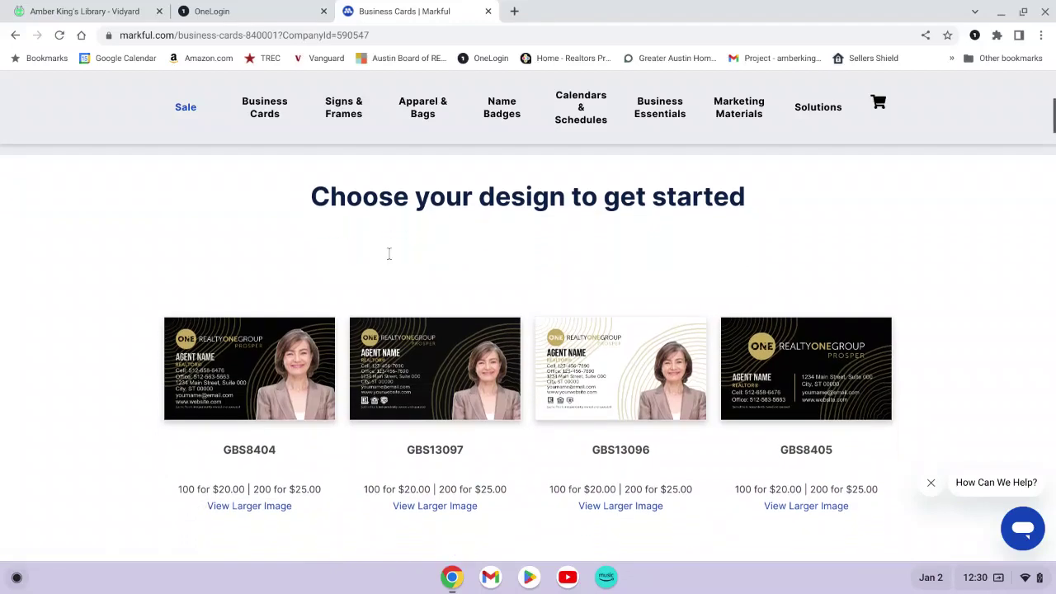
pyautogui.scroll(-4, 389, 254)
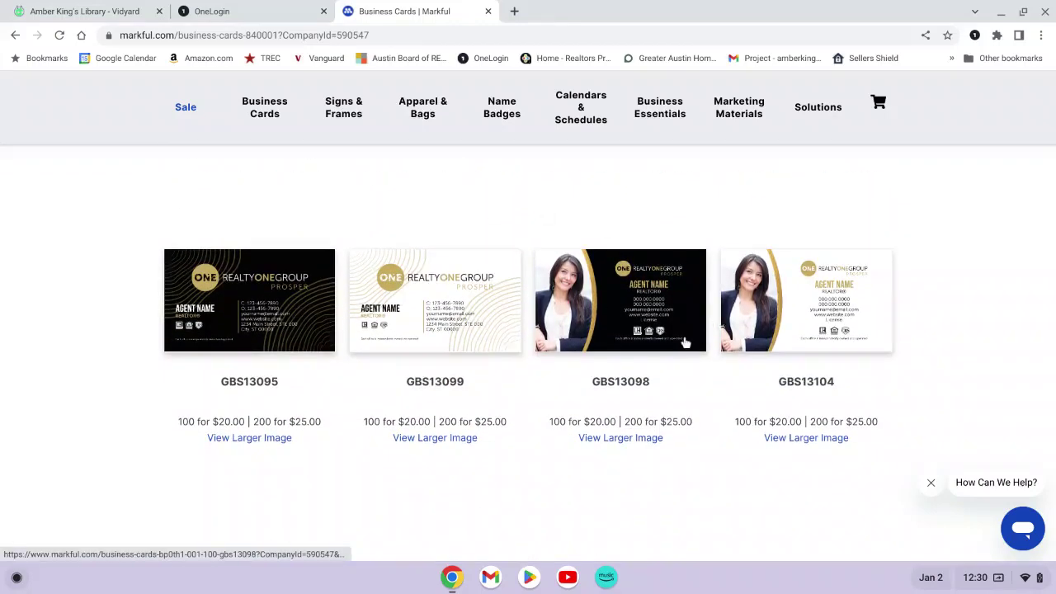
pyautogui.moveTo(753, 101)
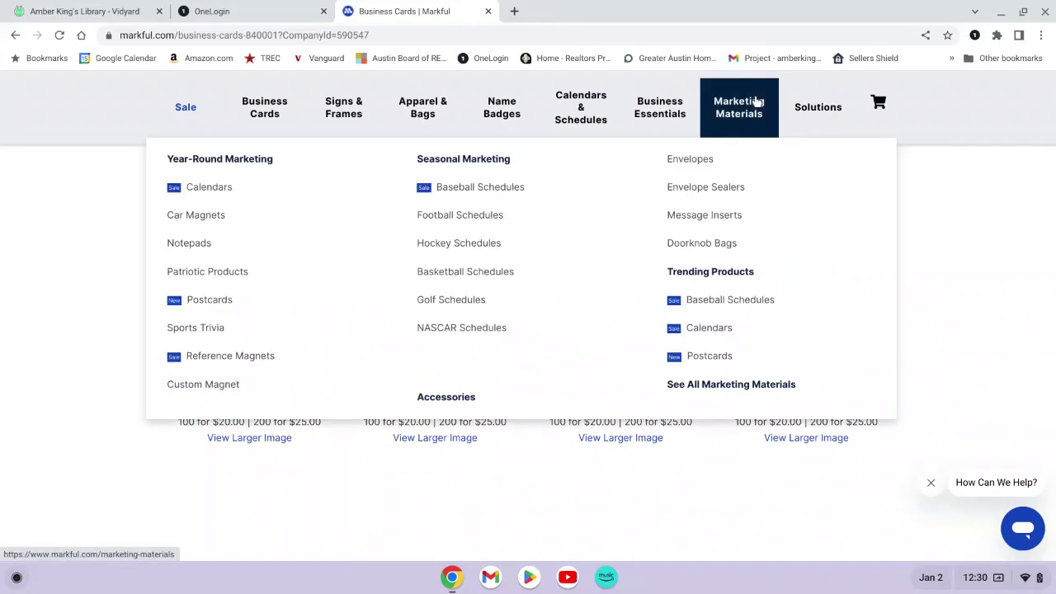
# Close the Markful business card tab to return to the OneLogin portal.
pyautogui.click(488, 11)
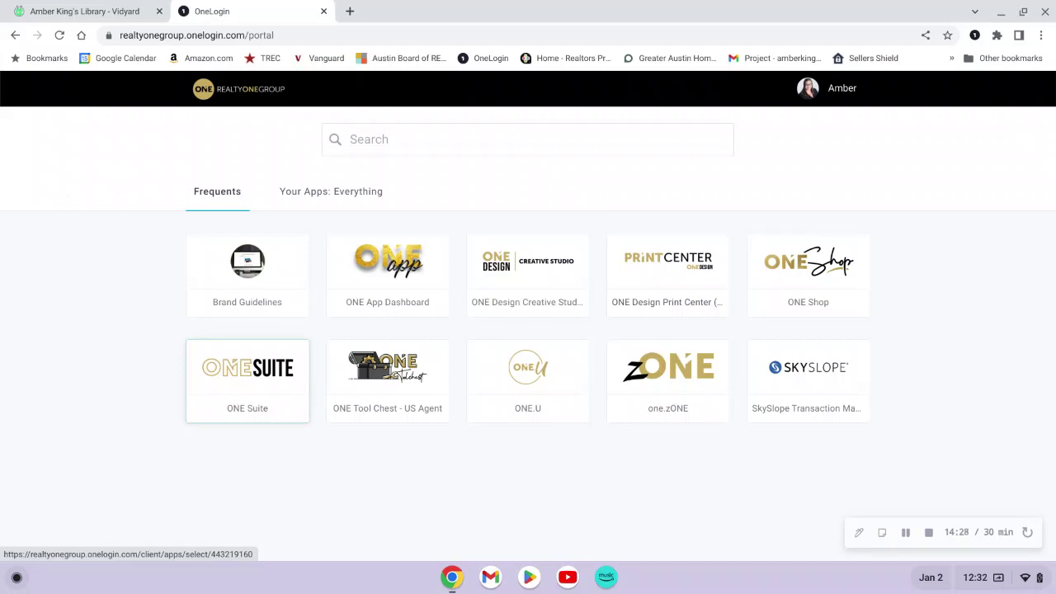
# Open ONE Suite from the portal, logging in with the Agent role.
pyautogui.click(239, 379)
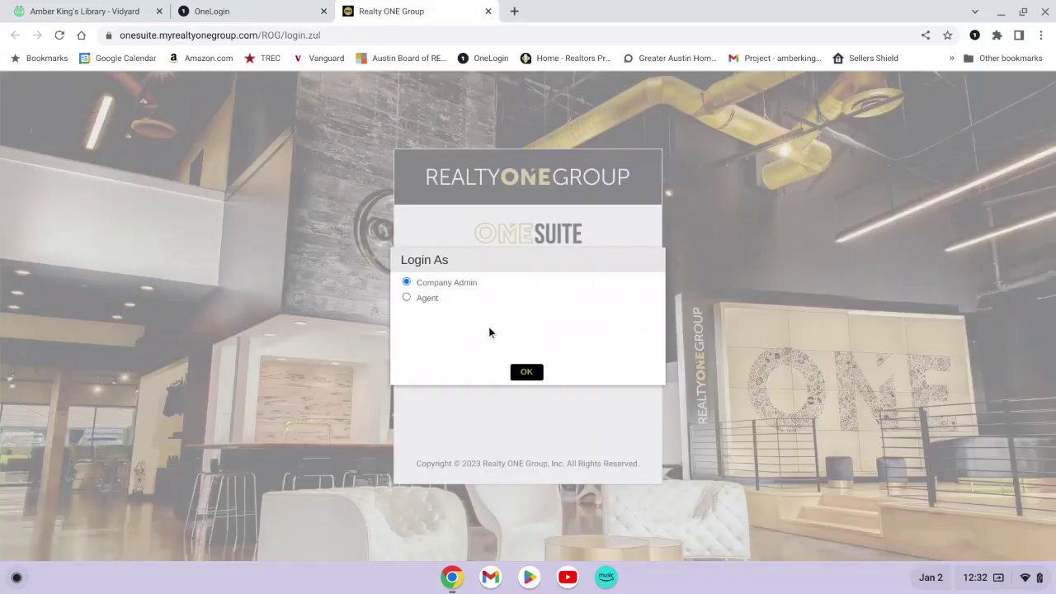
pyautogui.click(433, 302)
pyautogui.click(527, 373)
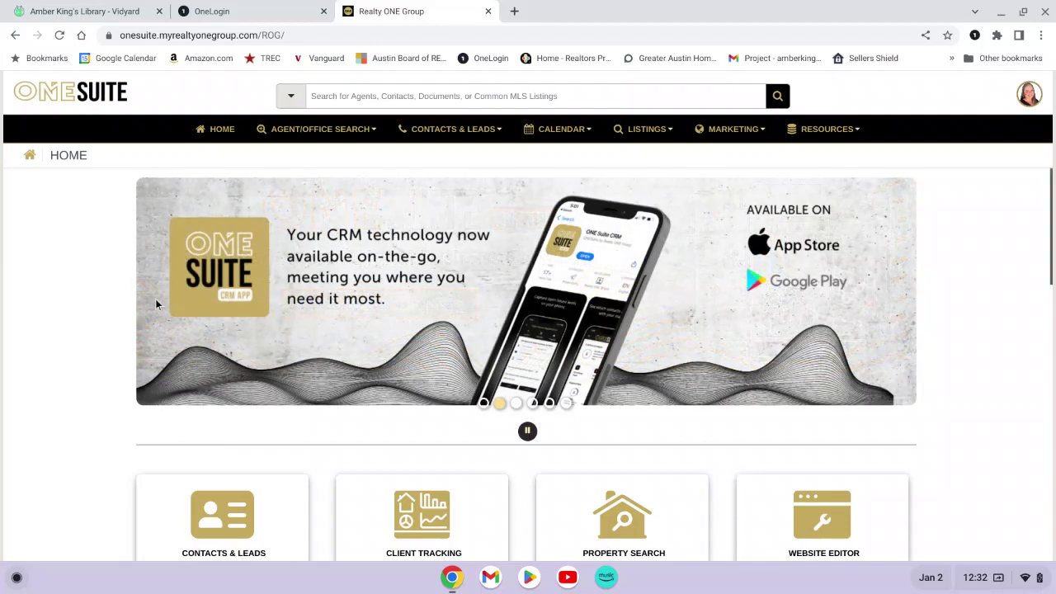
# View the drip letters, Quick Start Guide 2.0 and fifth banner slides, then scroll to the tool tiles.
pyautogui.scroll(-1, 111, 322)
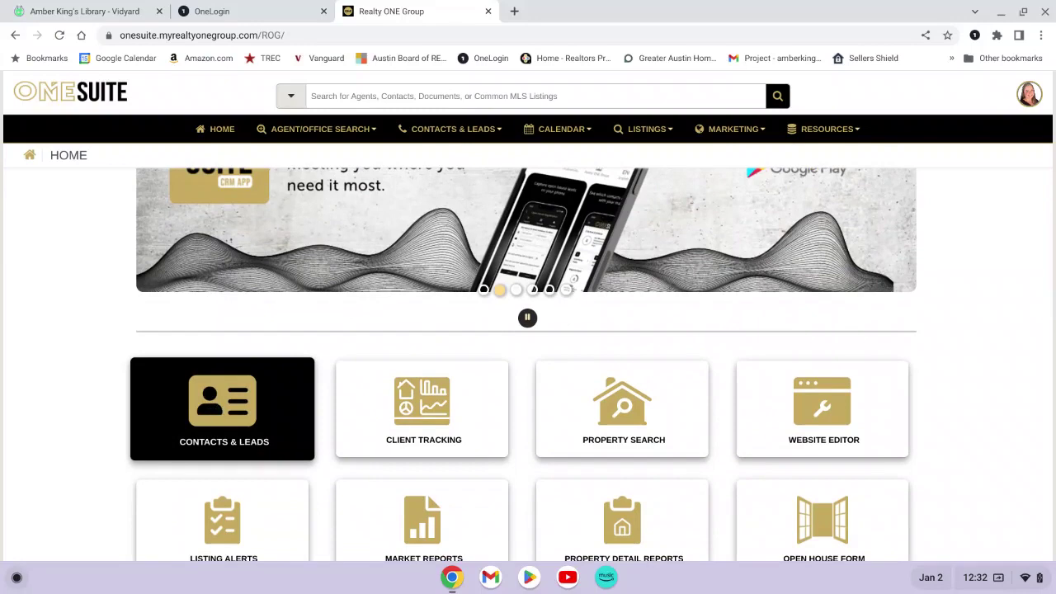
pyautogui.scroll(2, 526, 364)
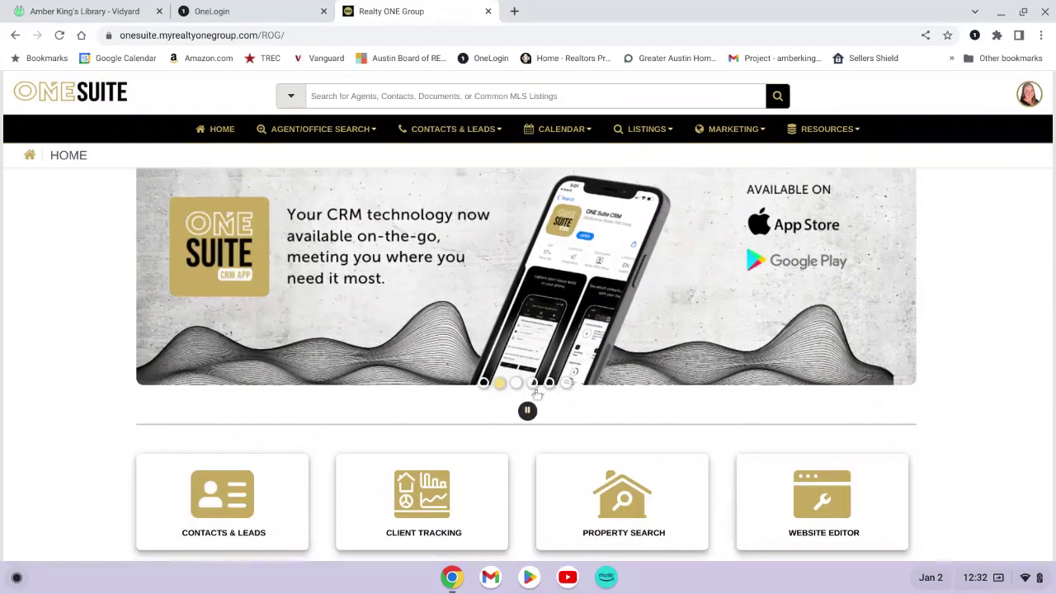
pyautogui.click(515, 384)
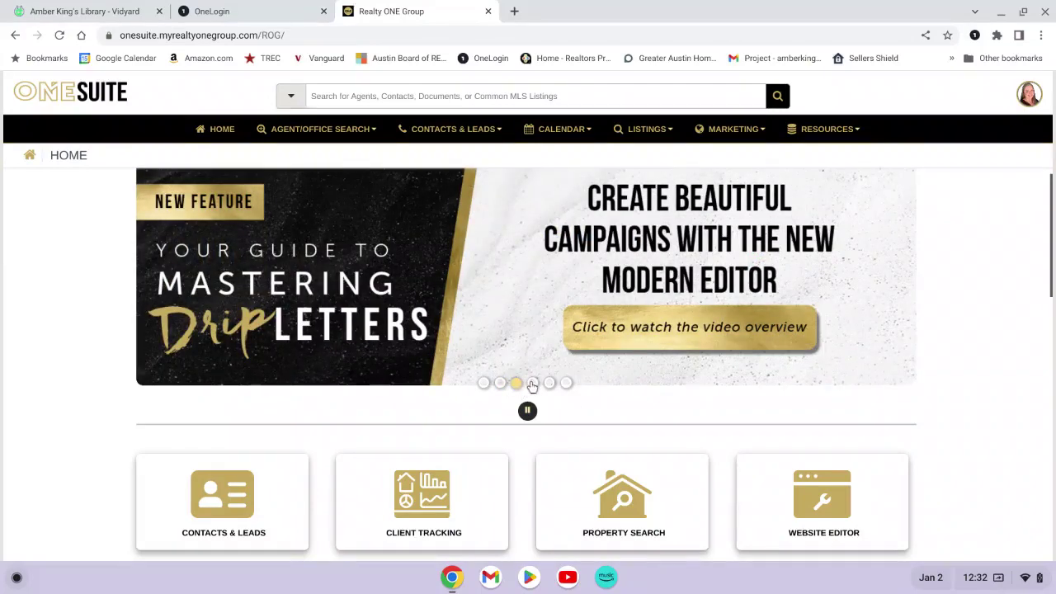
pyautogui.click(532, 384)
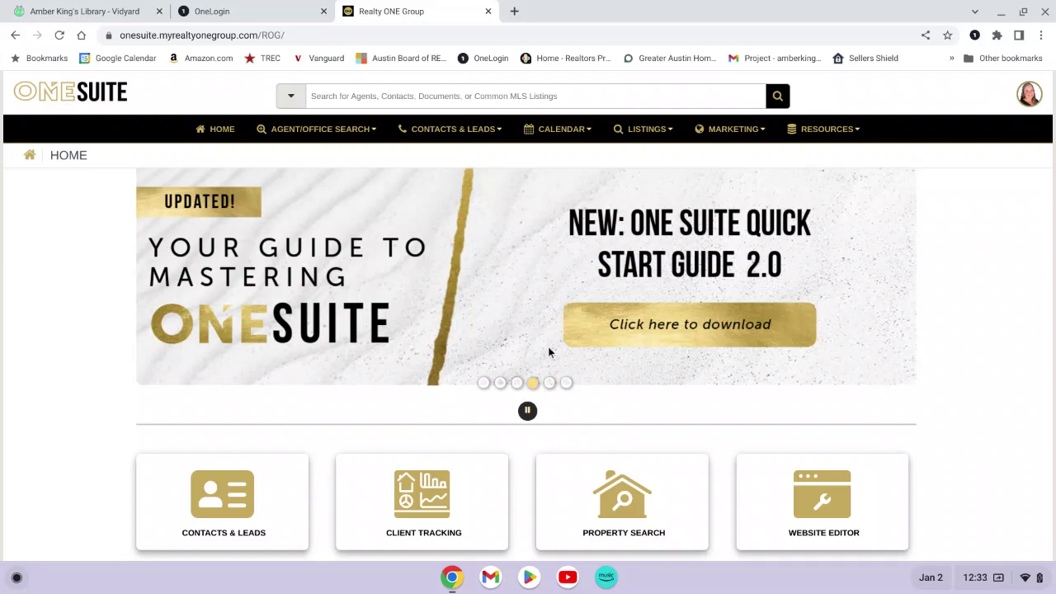
pyautogui.click(549, 383)
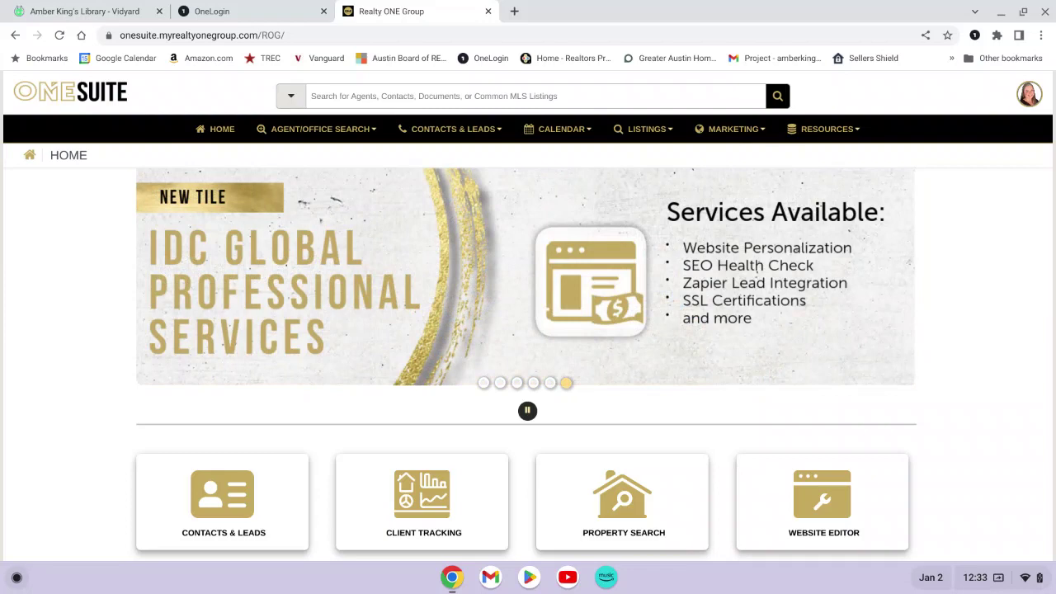
pyautogui.scroll(-3, 76, 343)
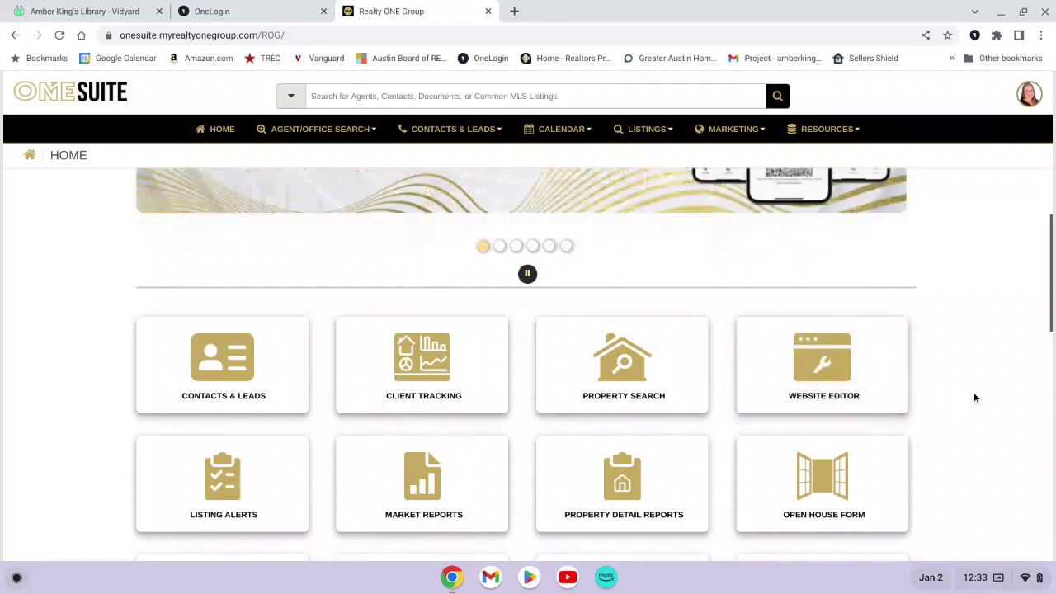
pyautogui.scroll(-2, 973, 395)
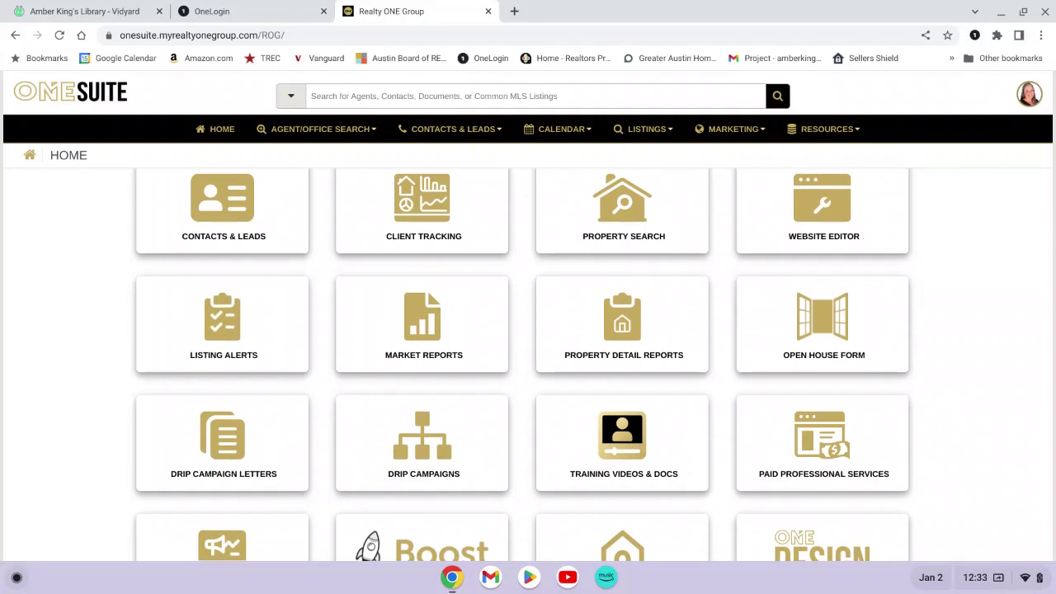
# Search '1234' in the Open House Form tool and open the form for the New Braunfels Common Street listing.
pyautogui.click(819, 341)
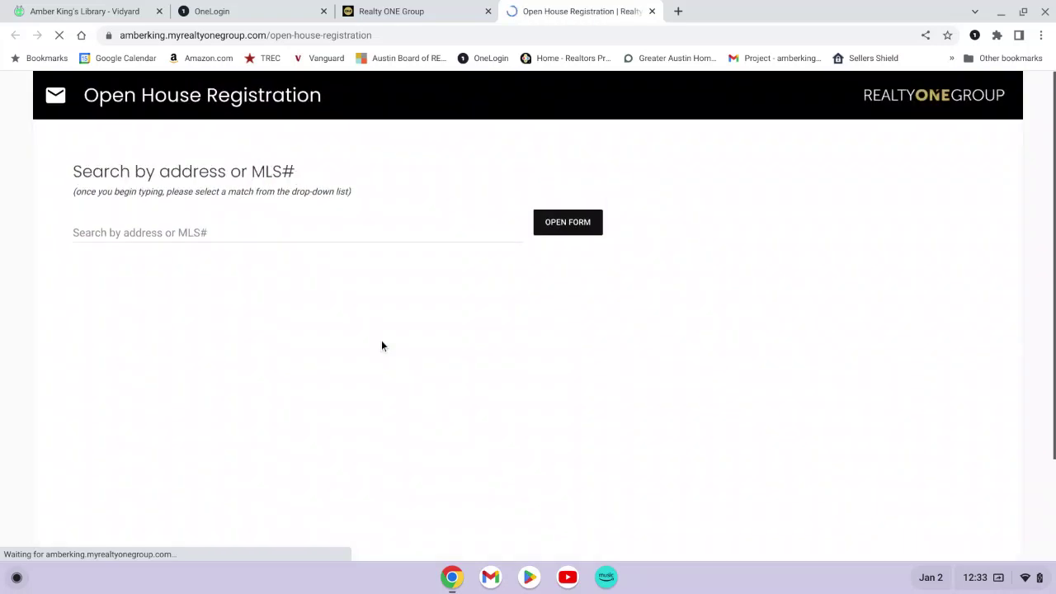
pyautogui.click(302, 254)
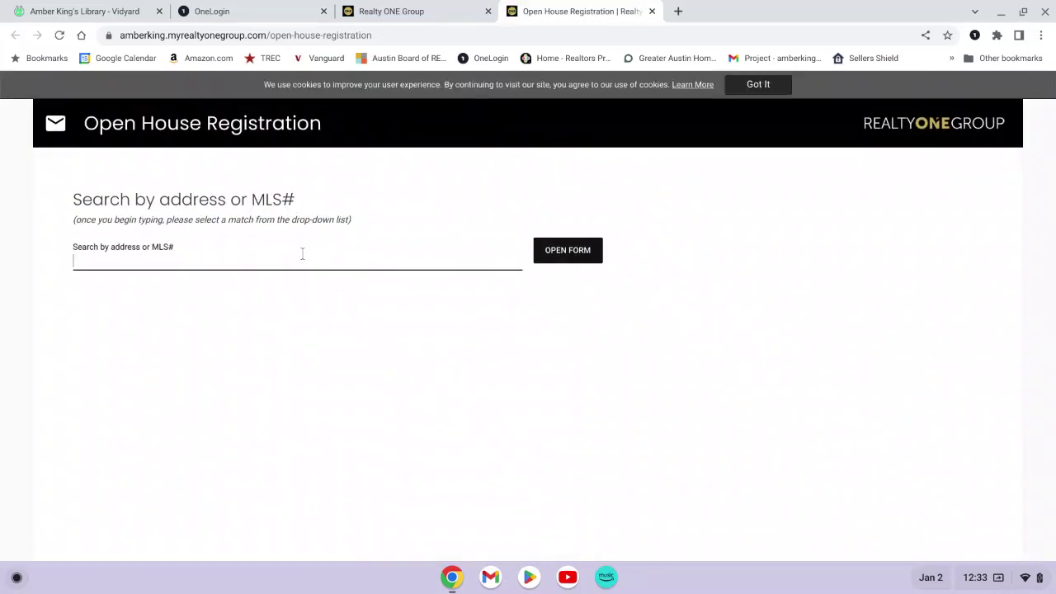
pyautogui.write('1234')
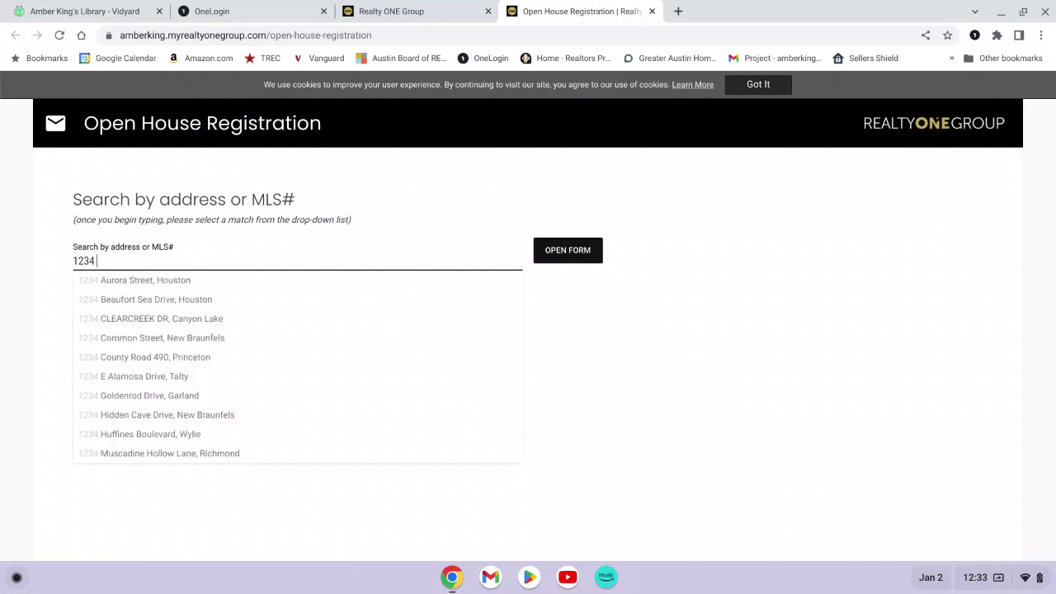
pyautogui.click(141, 338)
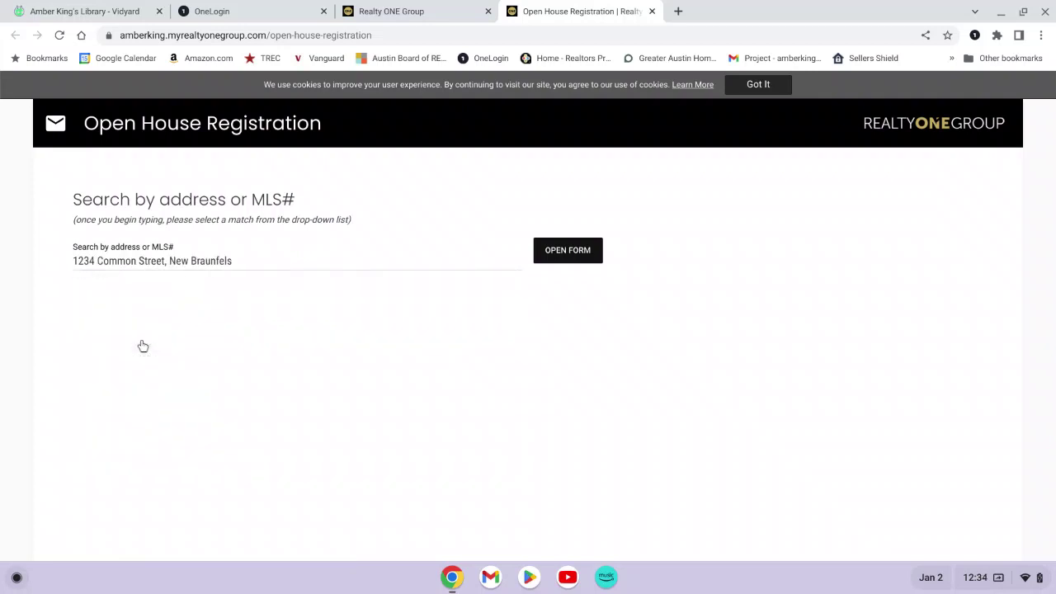
pyautogui.click(568, 261)
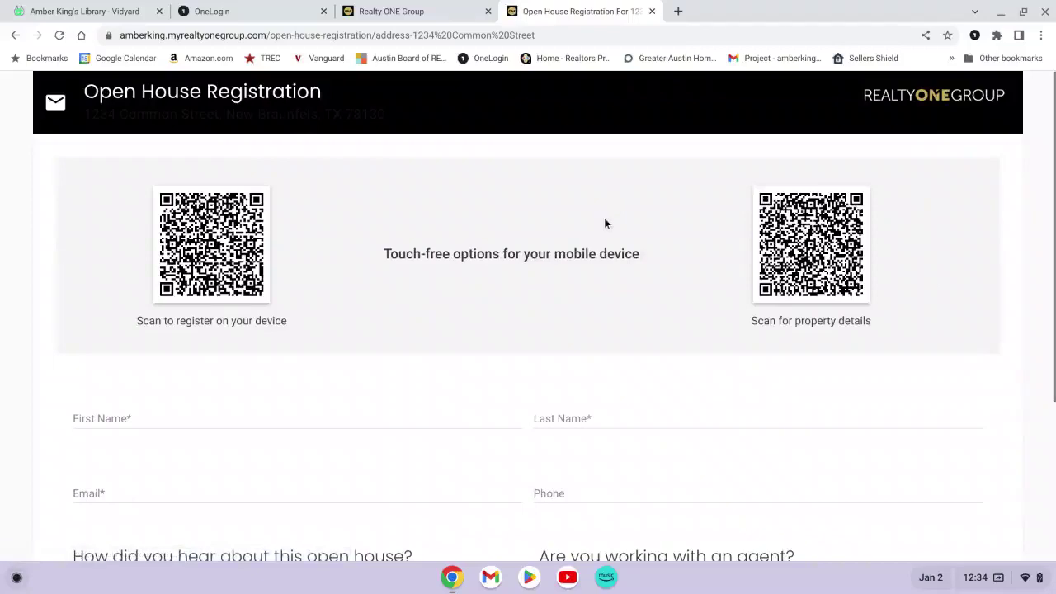
pyautogui.scroll(-1, 386, 398)
pyautogui.scroll(1, 386, 399)
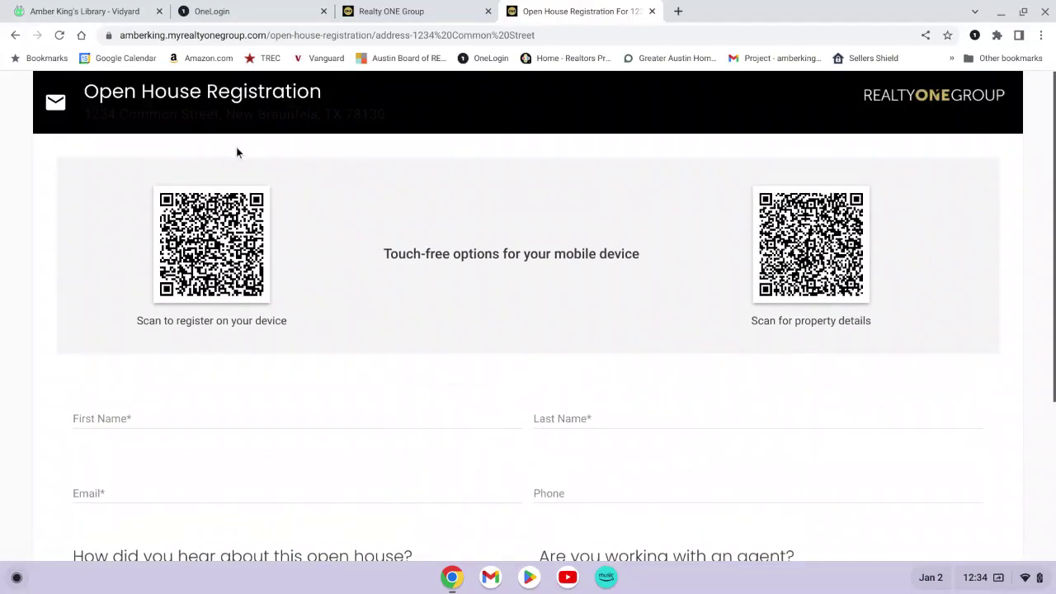
pyautogui.scroll(-2, 381, 334)
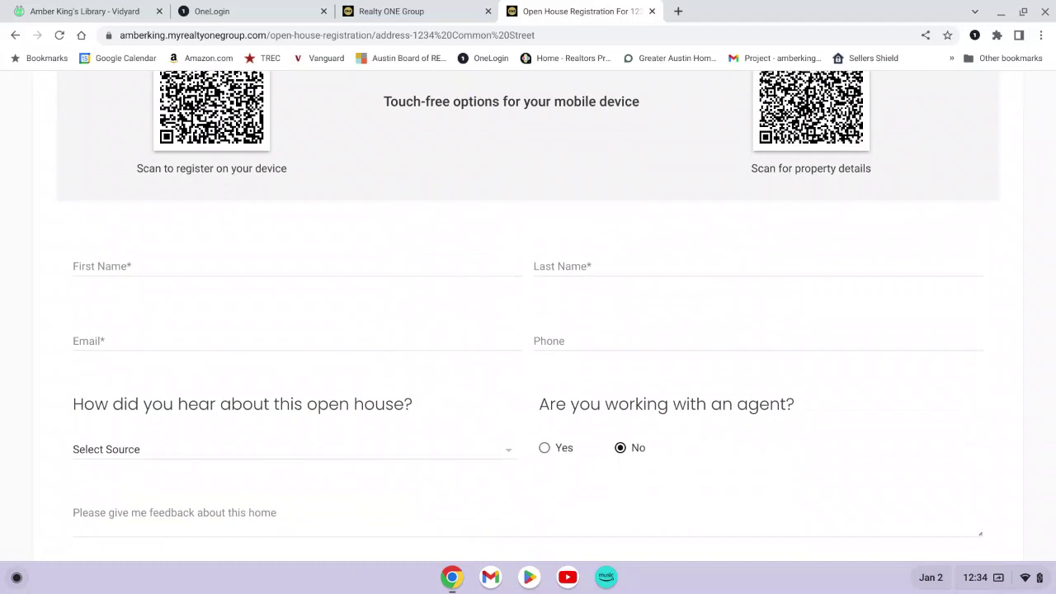
pyautogui.scroll(2, 528, 309)
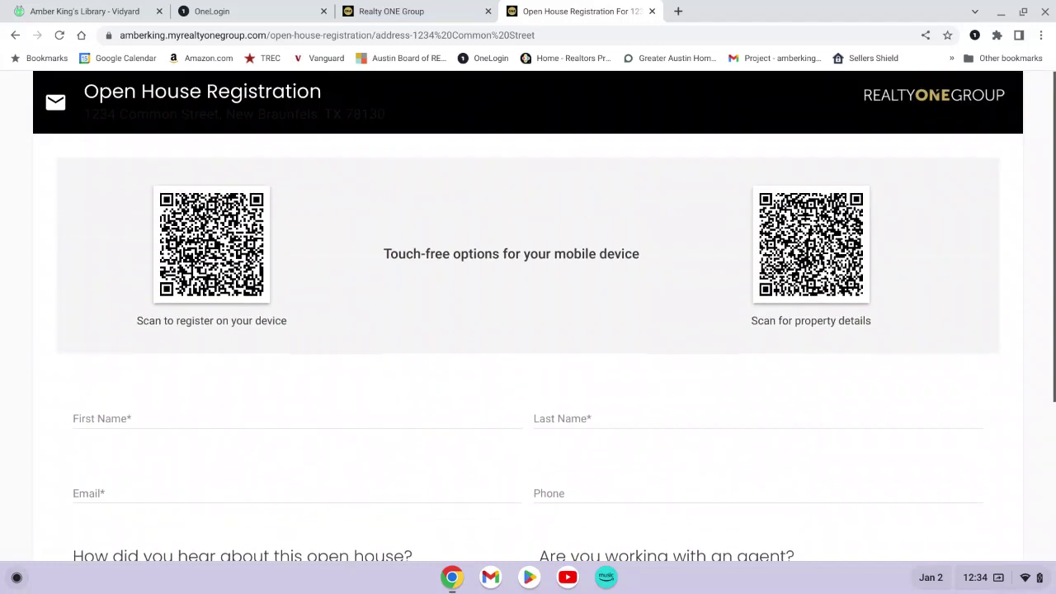
pyautogui.moveTo(251, 248); pyautogui.dragTo(283, 260)
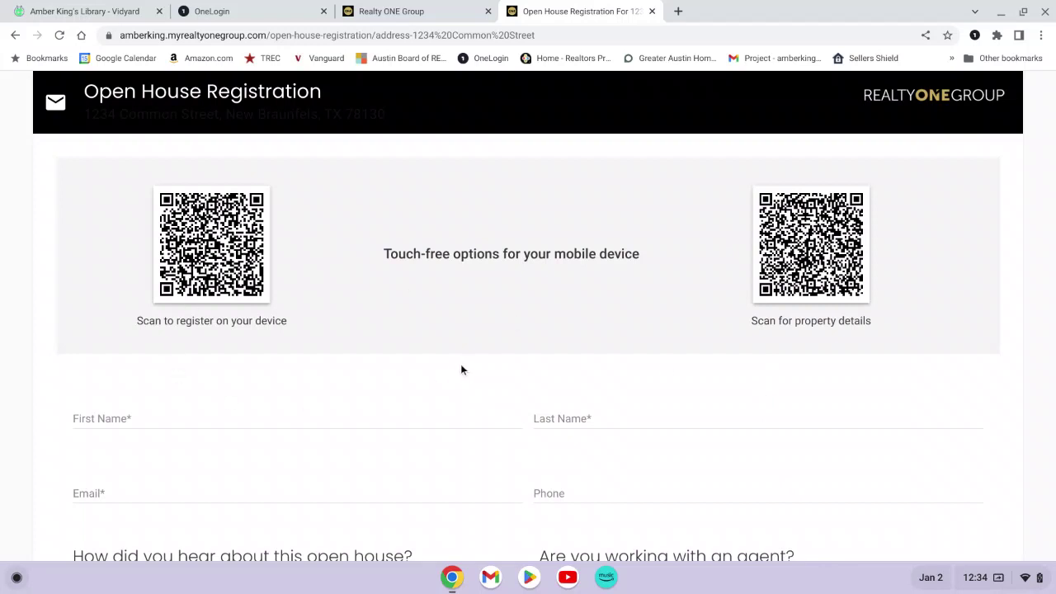
# Return to the ONE Suite home tab and open the profile avatar's account dropdown.
pyautogui.click(424, 16)
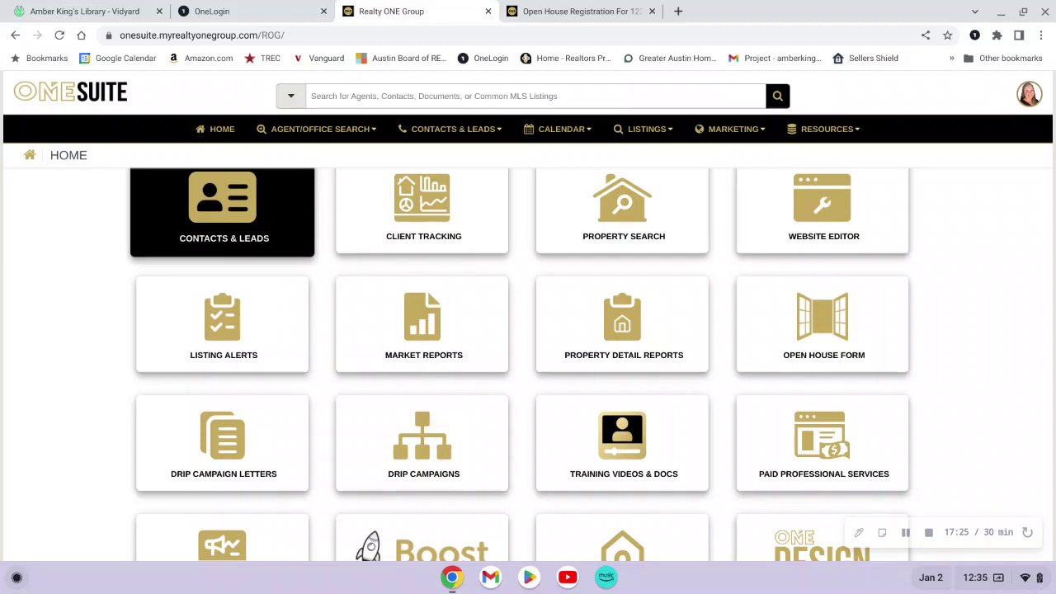
pyautogui.scroll(2, 107, 304)
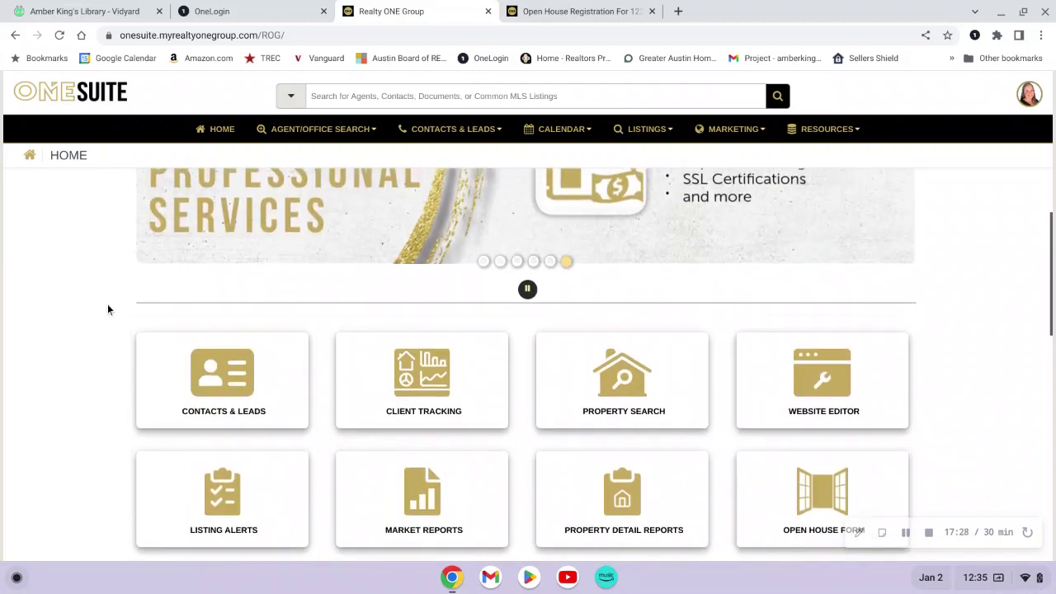
pyautogui.scroll(-2, 107, 308)
pyautogui.scroll(2, 175, 418)
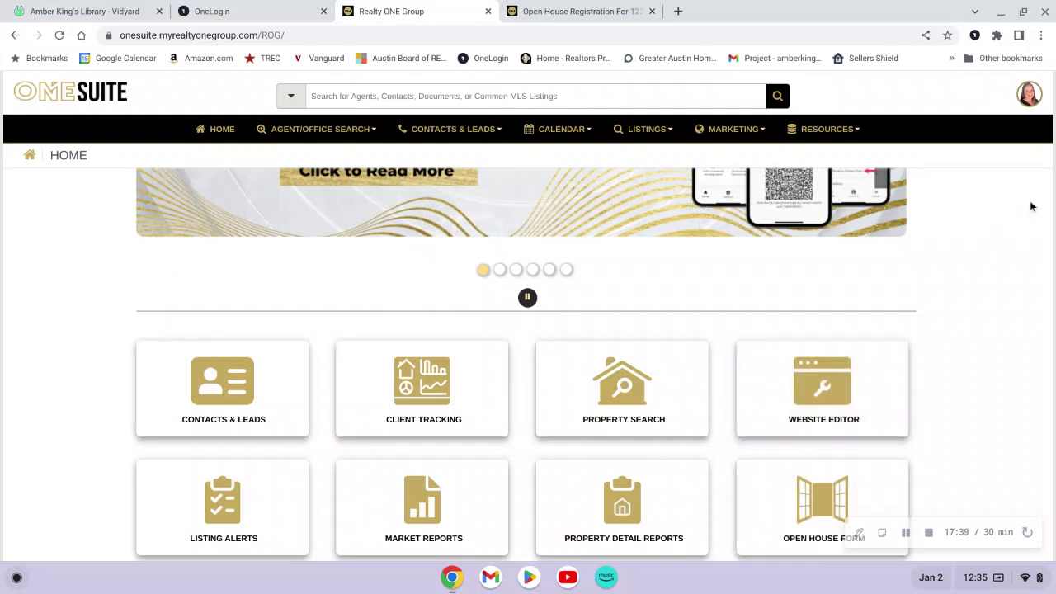
pyautogui.scroll(2, 993, 183)
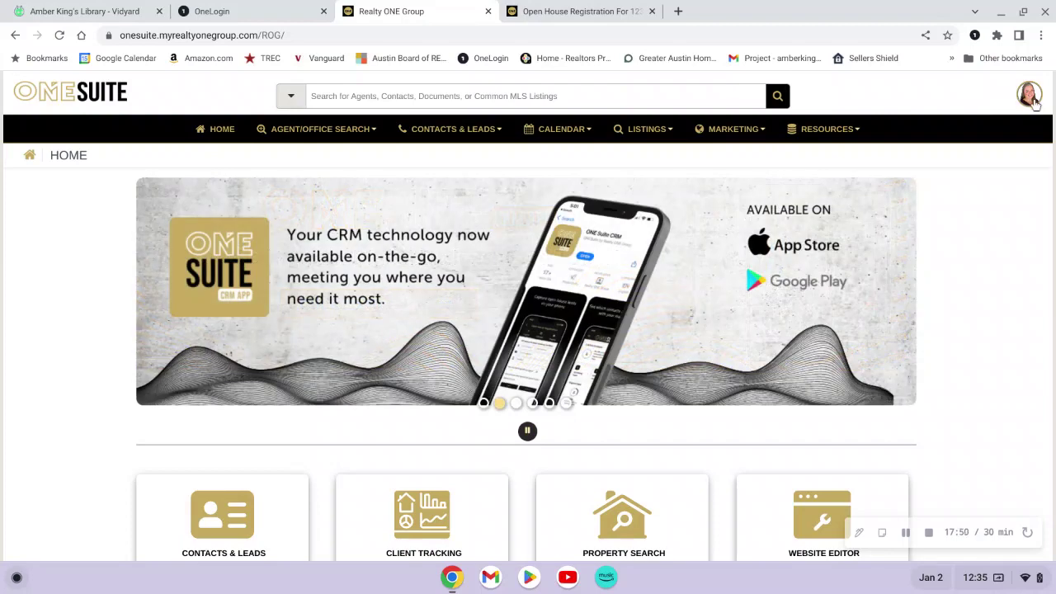
pyautogui.click(1035, 102)
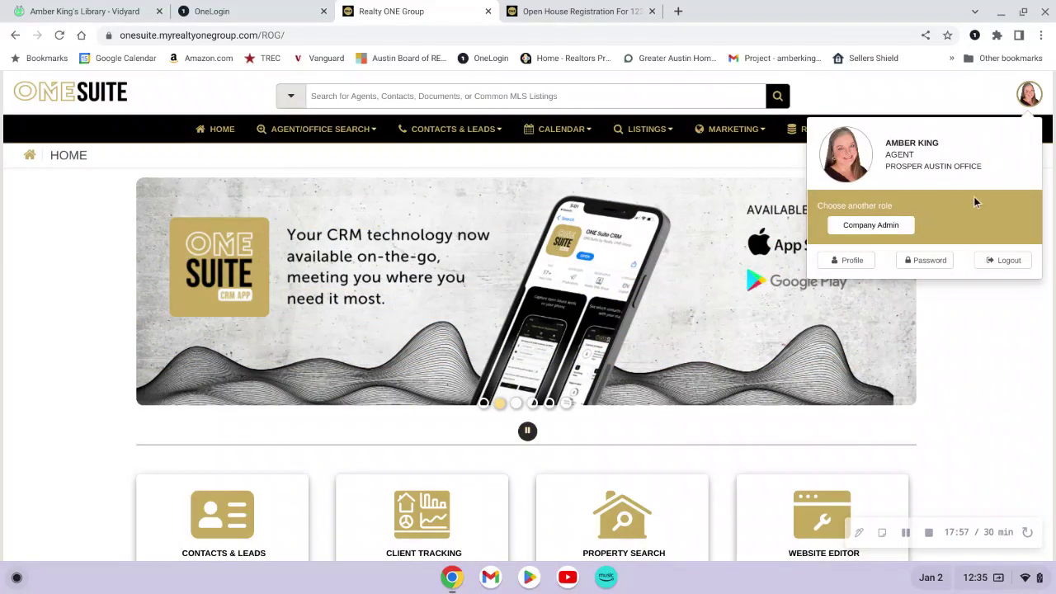
pyautogui.click(842, 265)
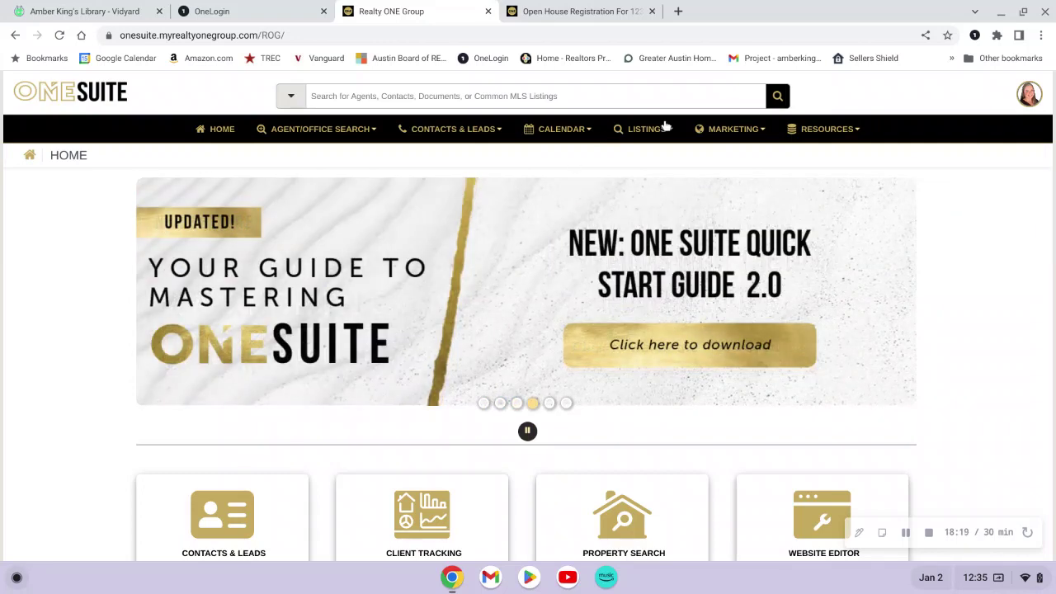
pyautogui.click(1026, 105)
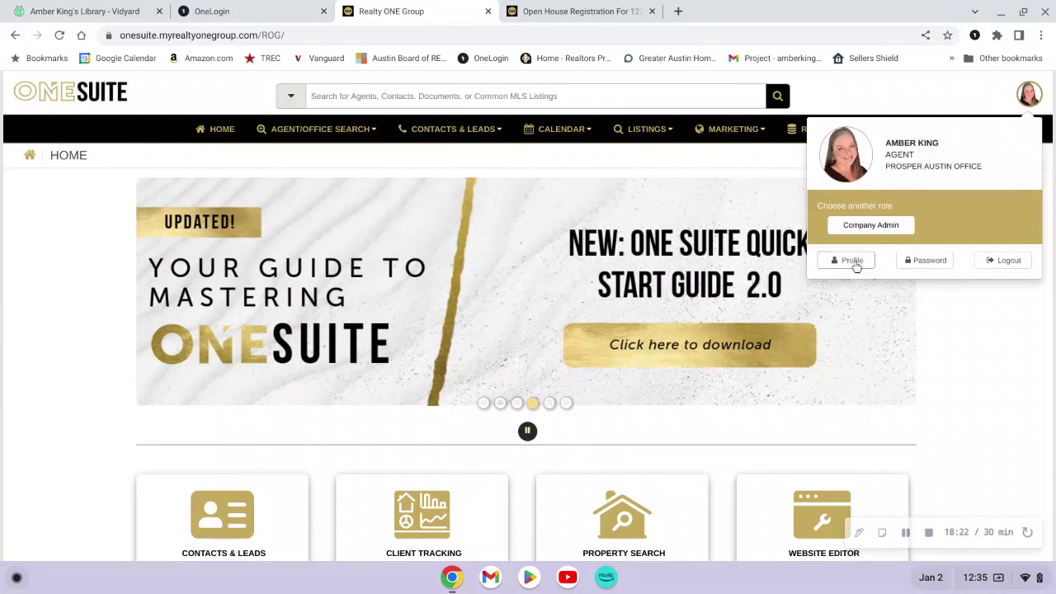
# Open the agent Profile and look over its Website Settings and General sections.
pyautogui.click(852, 260)
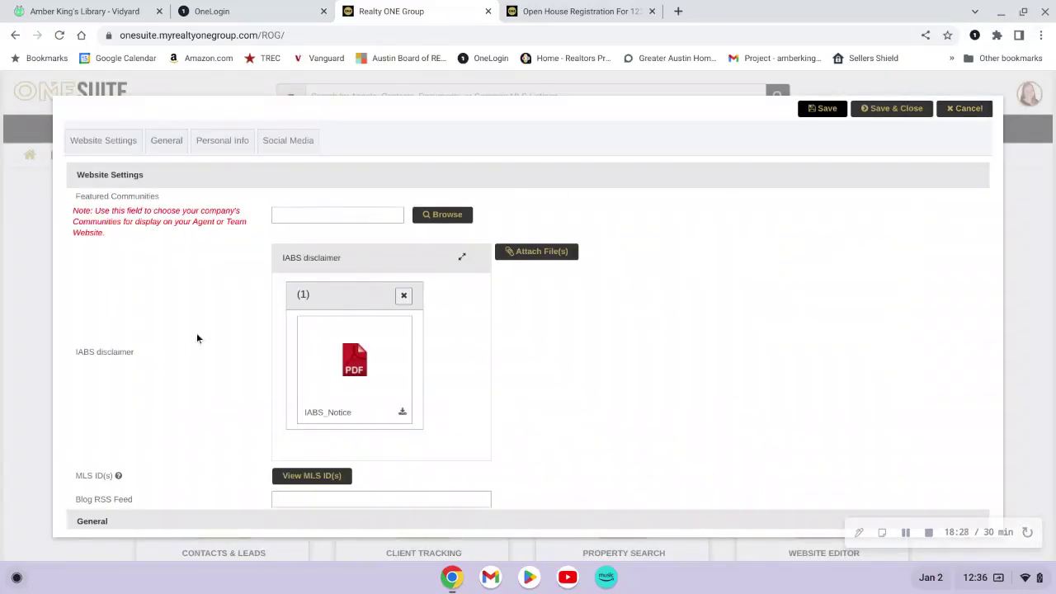
pyautogui.moveTo(77, 352); pyautogui.dragTo(137, 357)
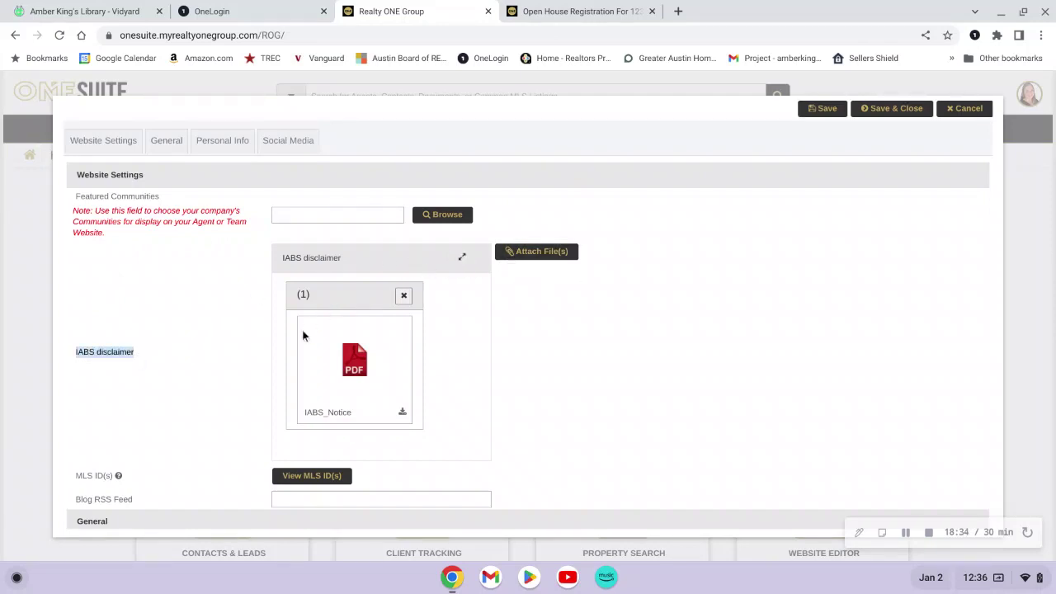
pyautogui.click(343, 387)
pyautogui.scroll(-3, 508, 416)
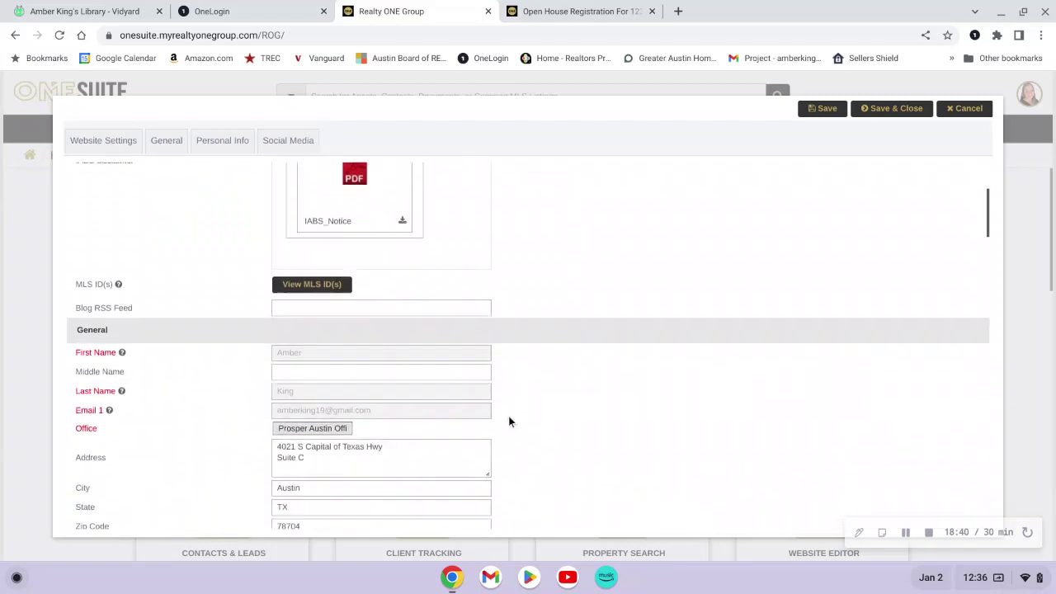
pyautogui.scroll(-1, 591, 333)
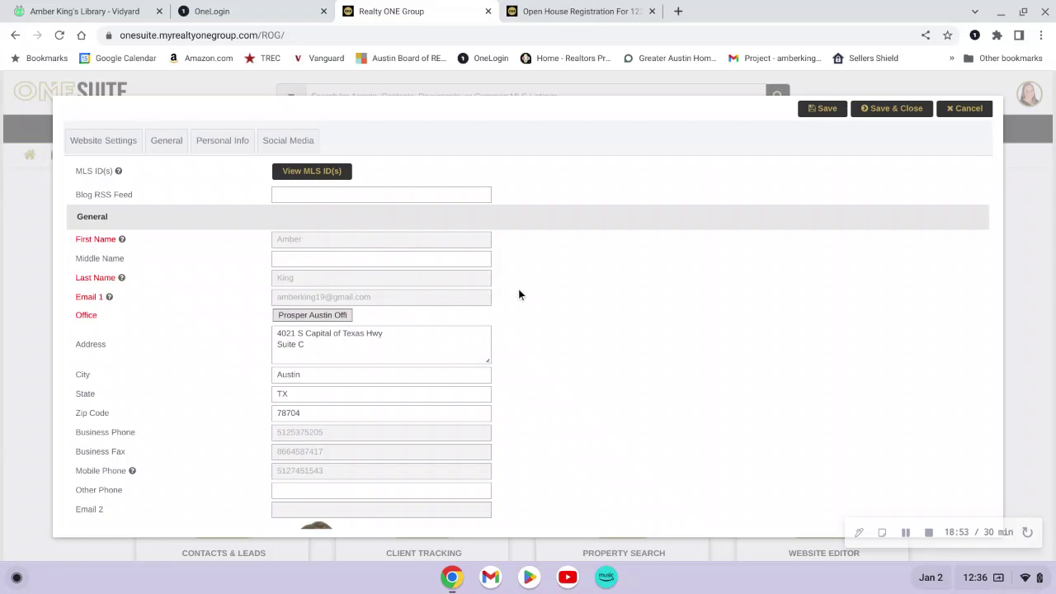
pyautogui.scroll(-5, 518, 295)
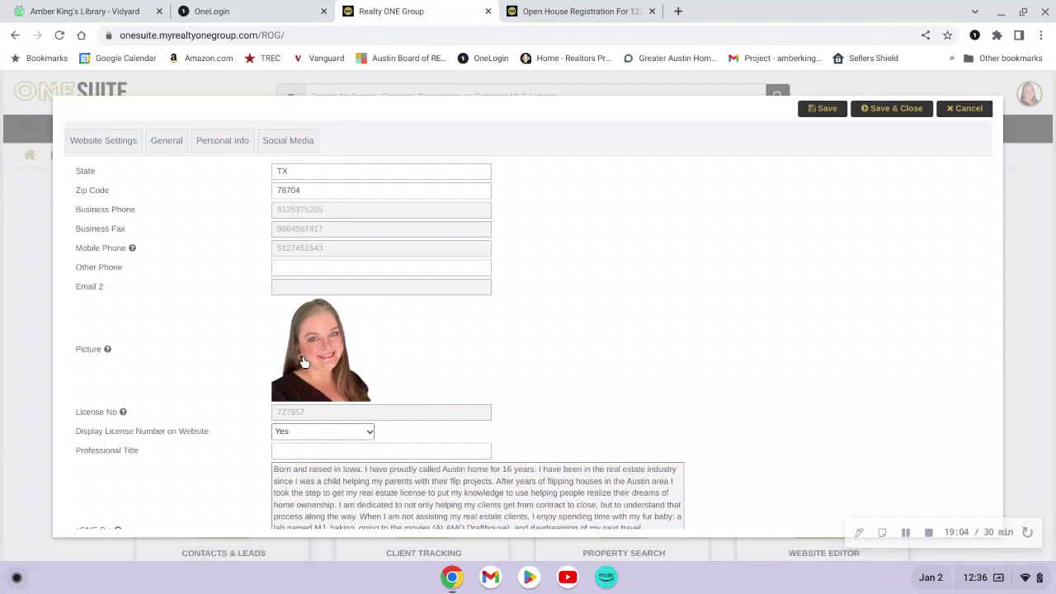
pyautogui.scroll(-2, 215, 350)
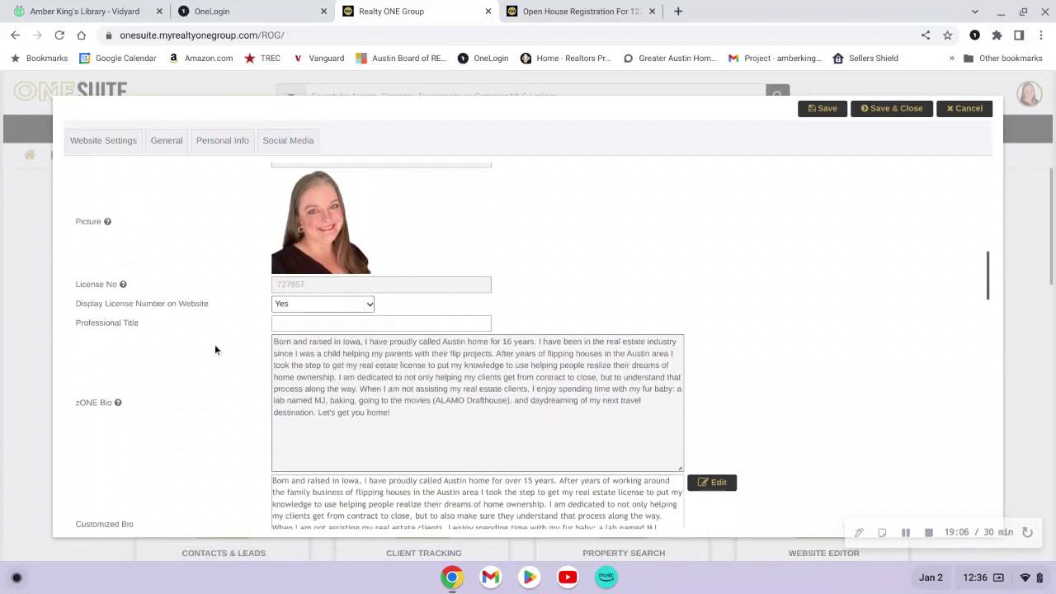
pyautogui.scroll(-2, 215, 349)
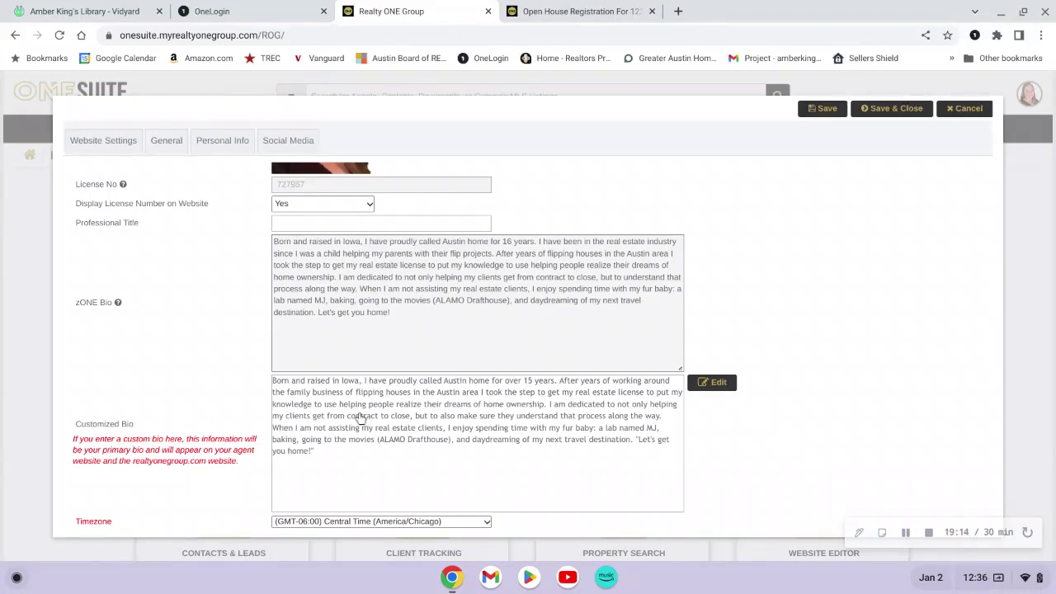
# Review Personal Info and Social Media, then Save & Close the profile and confirm.
pyautogui.scroll(-2, 257, 410)
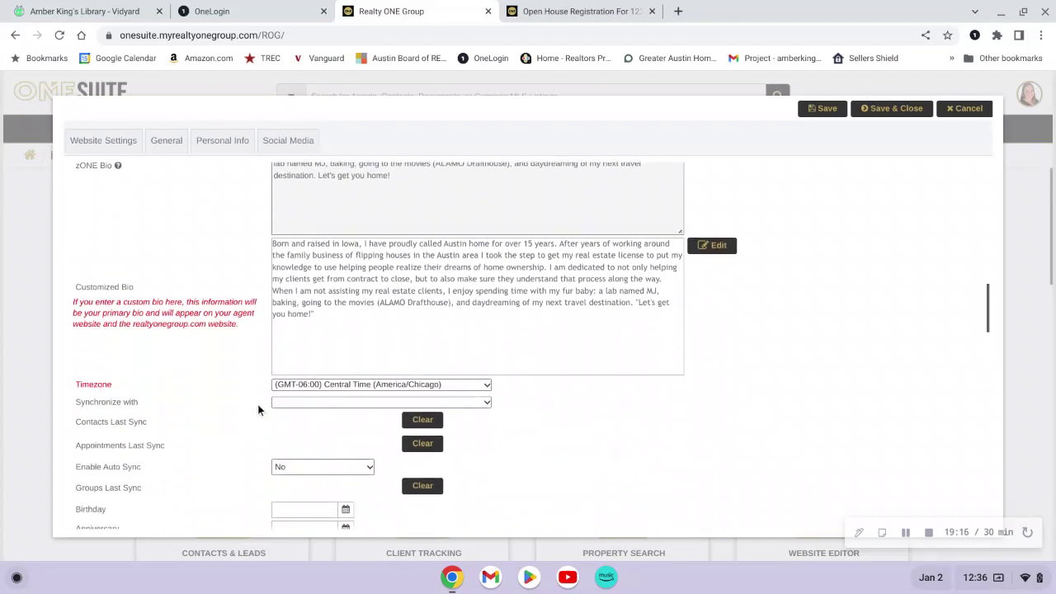
pyautogui.scroll(-4, 257, 410)
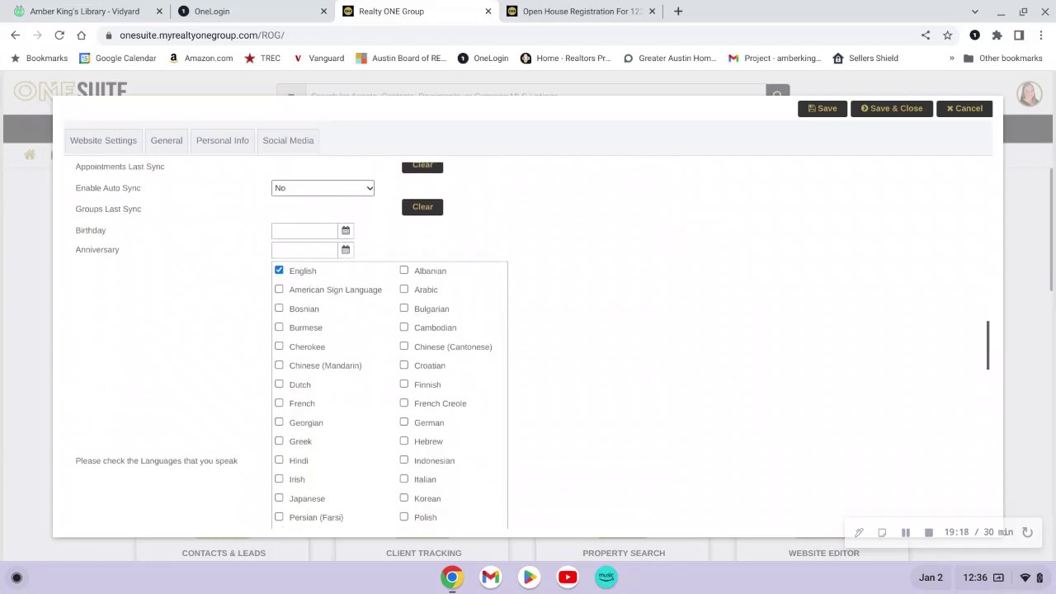
pyautogui.scroll(-1, 564, 348)
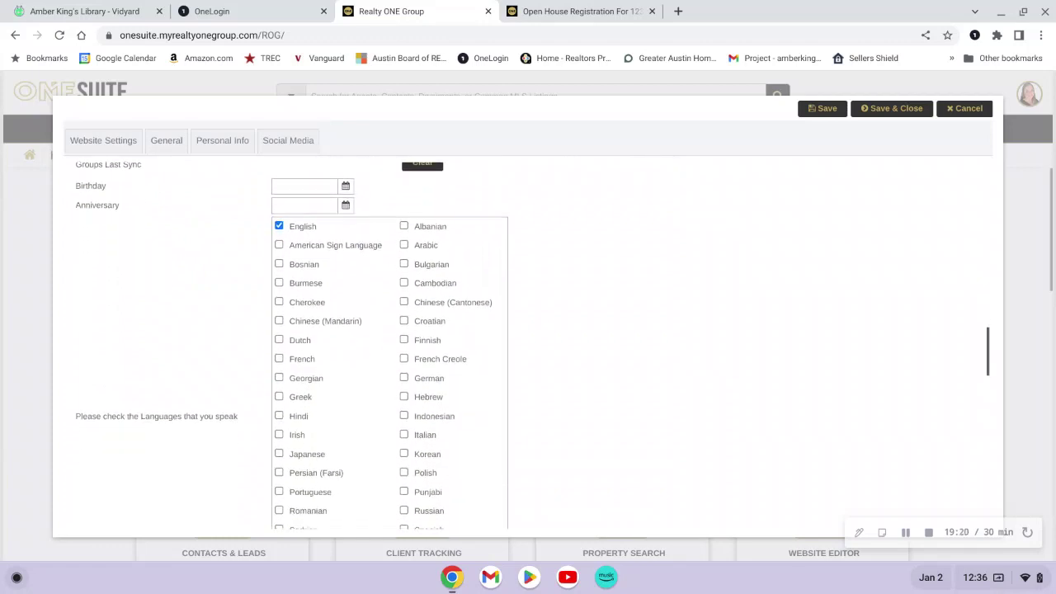
pyautogui.scroll(-1, 528, 346)
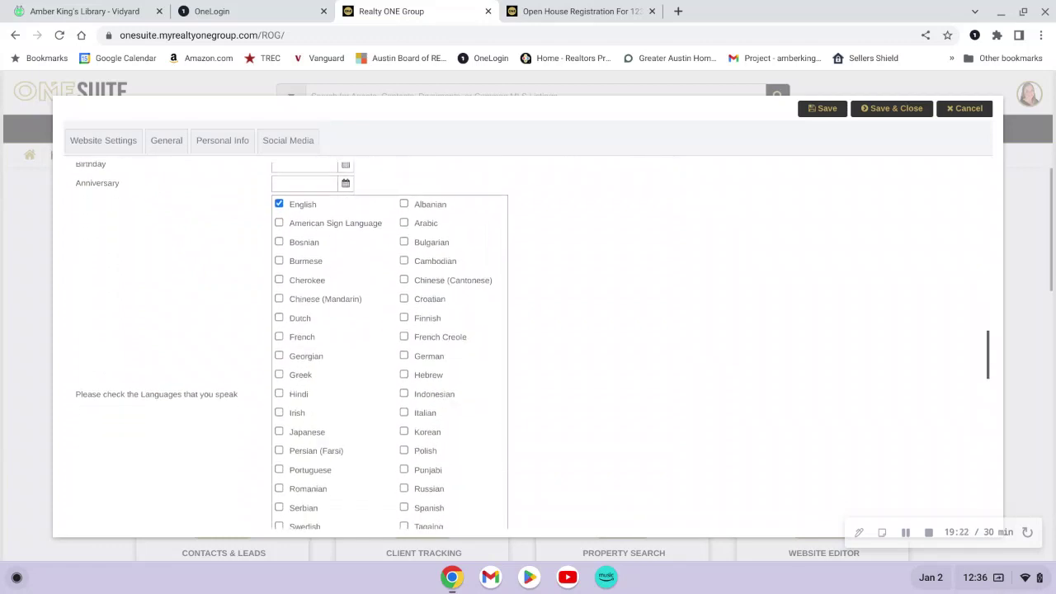
pyautogui.scroll(-6, 528, 347)
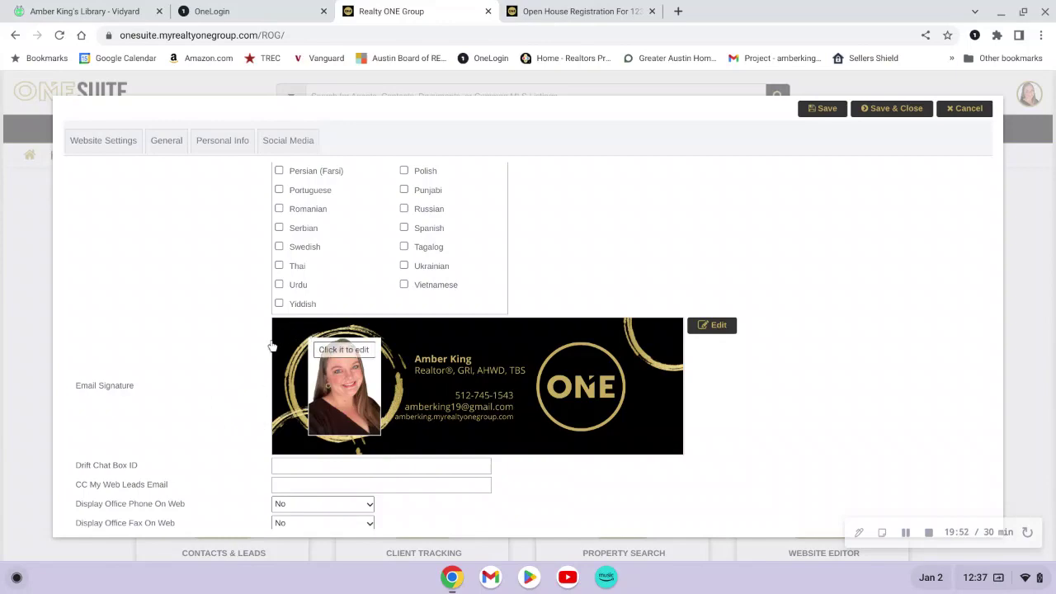
pyautogui.scroll(-2, 250, 358)
pyautogui.scroll(-7, 250, 357)
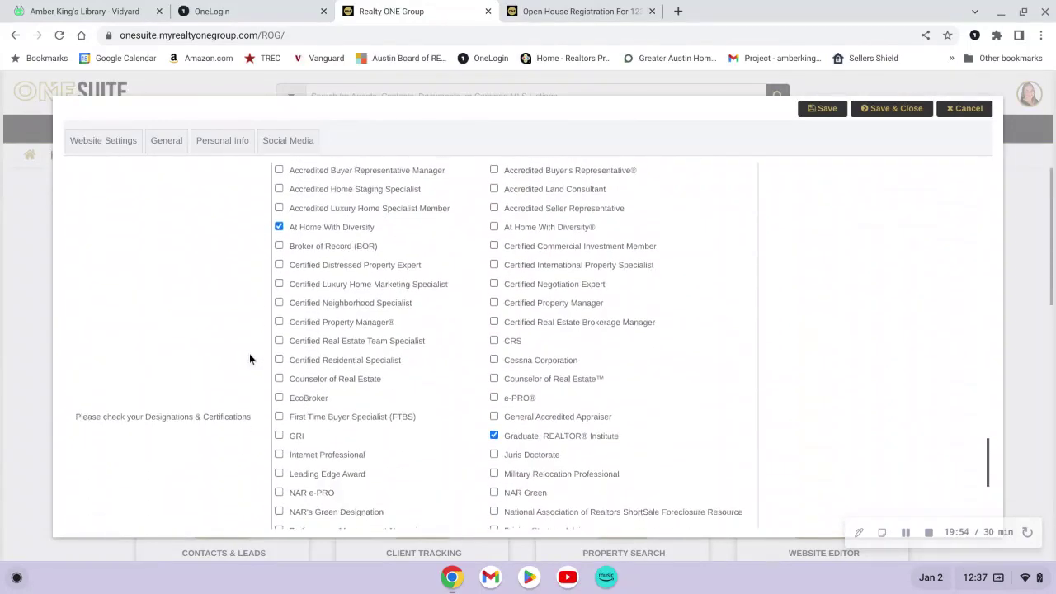
pyautogui.scroll(-2, 528, 347)
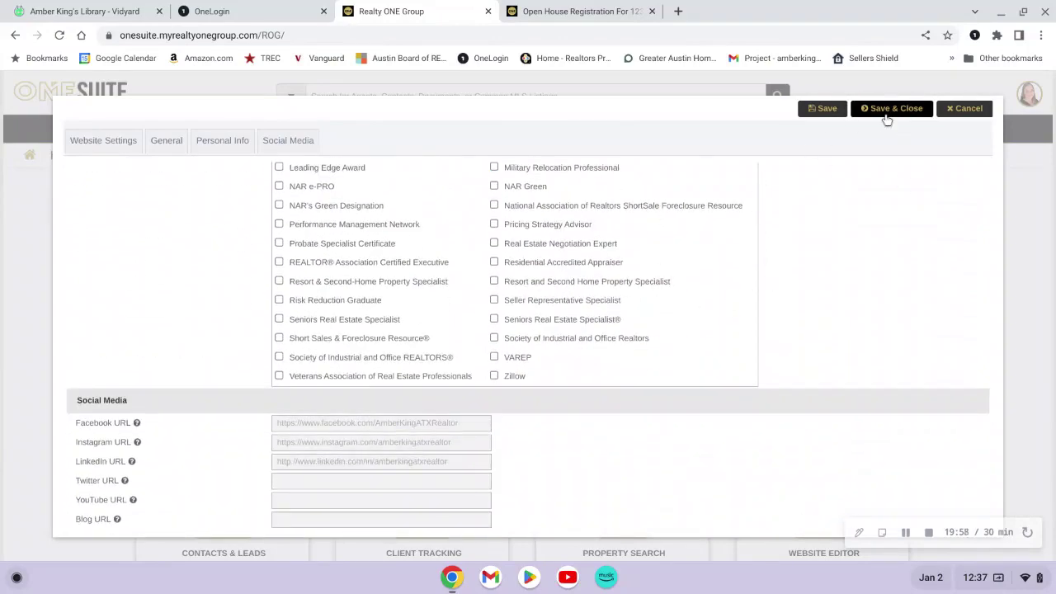
pyautogui.click(887, 112)
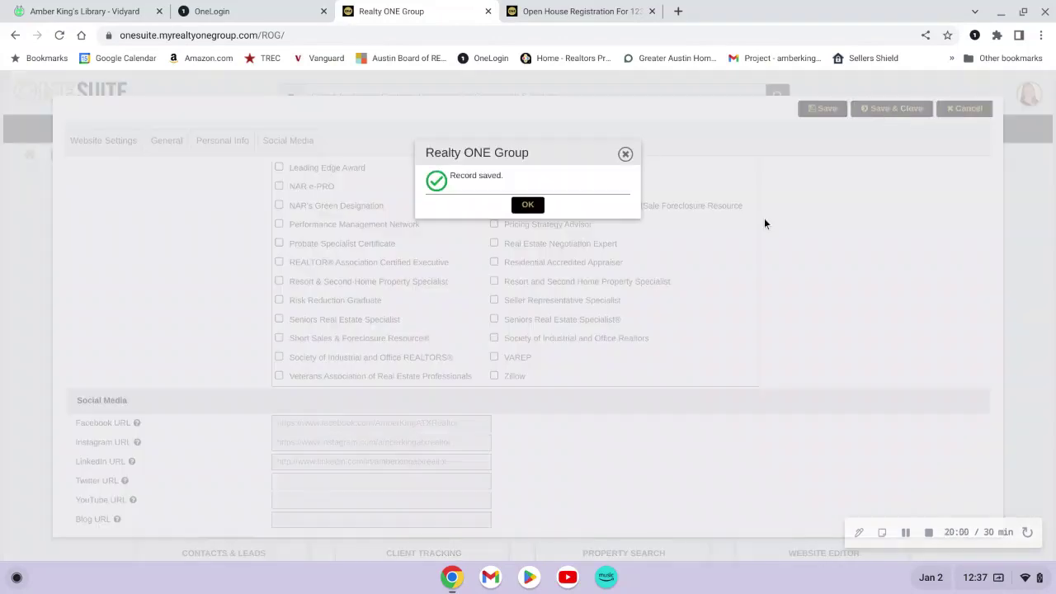
pyautogui.click(540, 205)
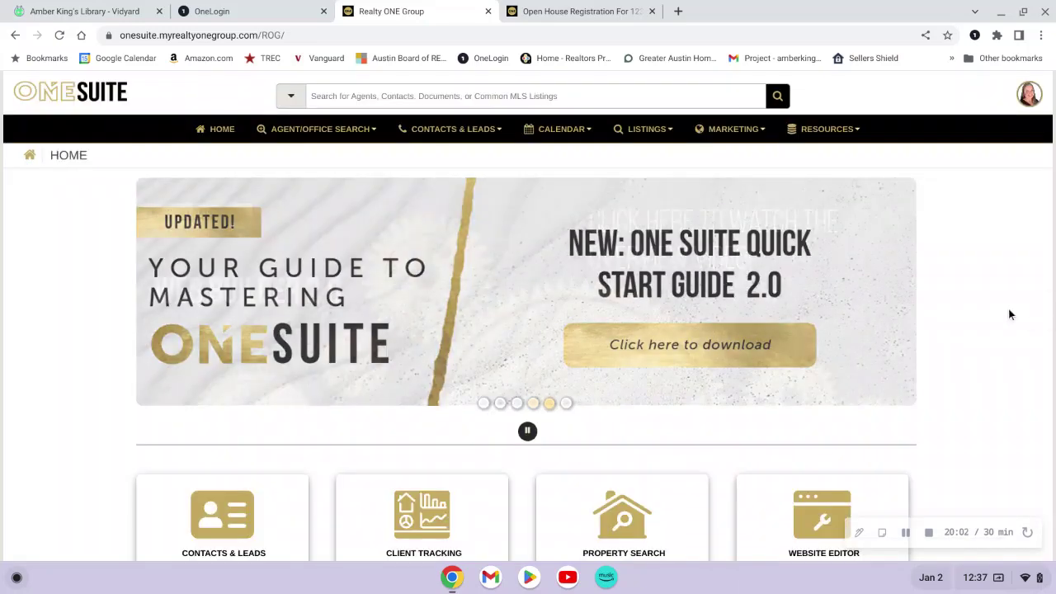
# Scroll the home page tiles such as Contacts & Leads, Property Search and Website Editor.
pyautogui.scroll(-1, 1011, 314)
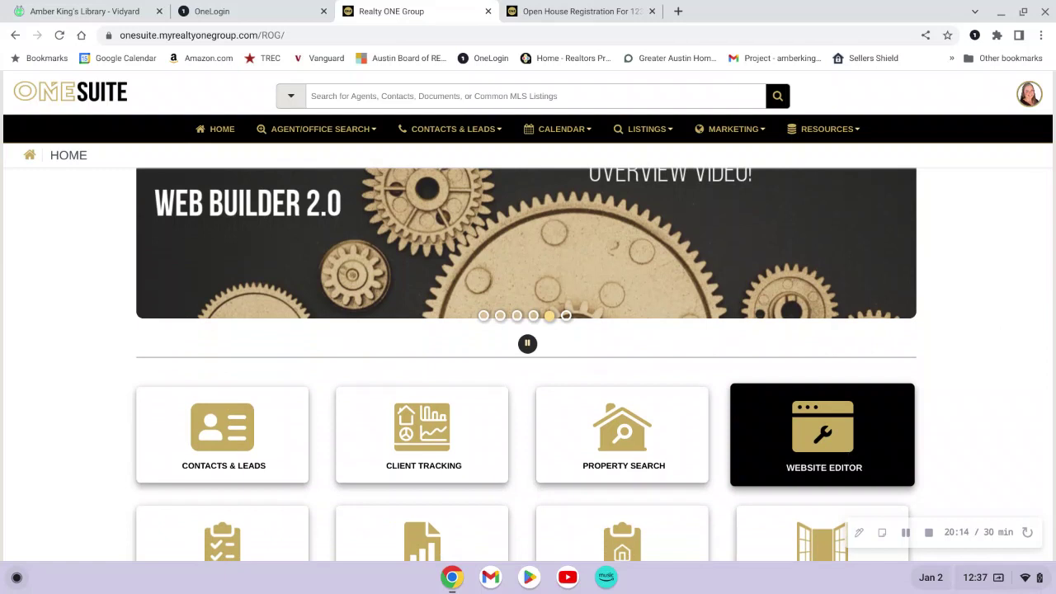
# In a new tab, load the agent's Realty ONE Group website from the autocompleted address.
pyautogui.click(678, 12)
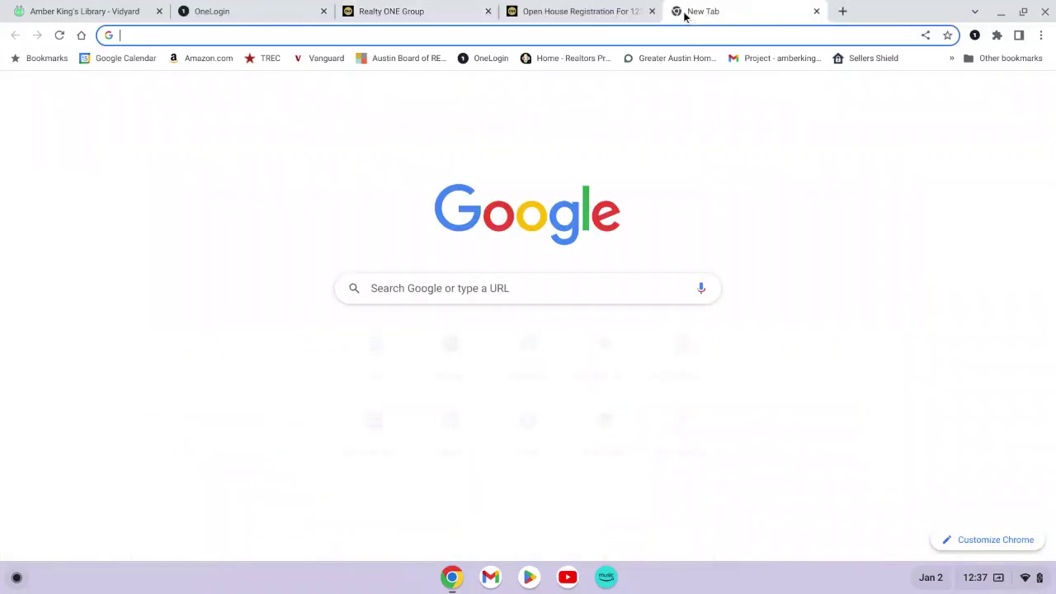
pyautogui.write('amberking.myrealtyonegroup.com')
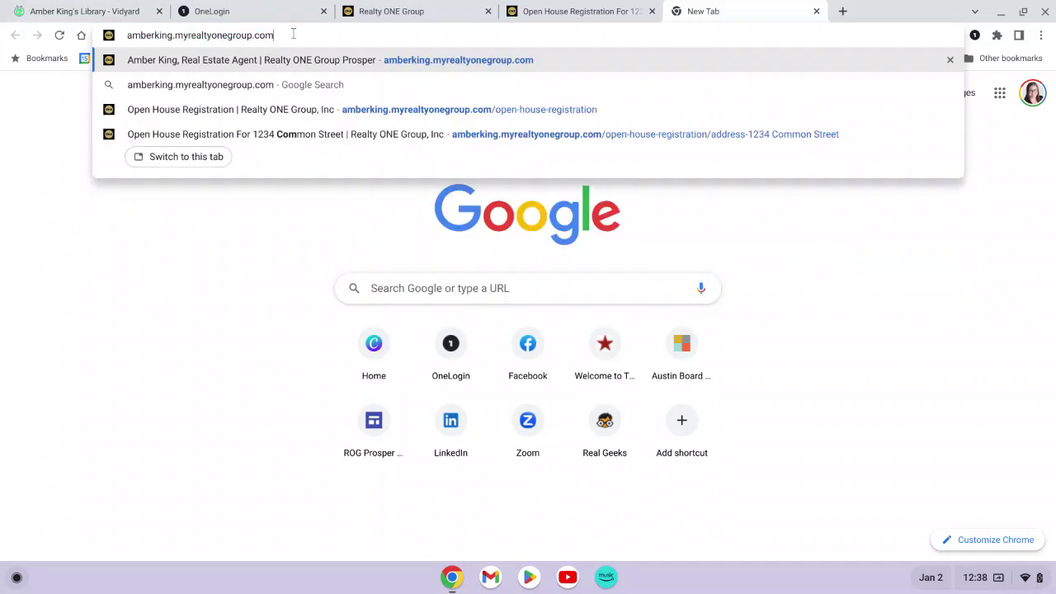
pyautogui.press('Return')
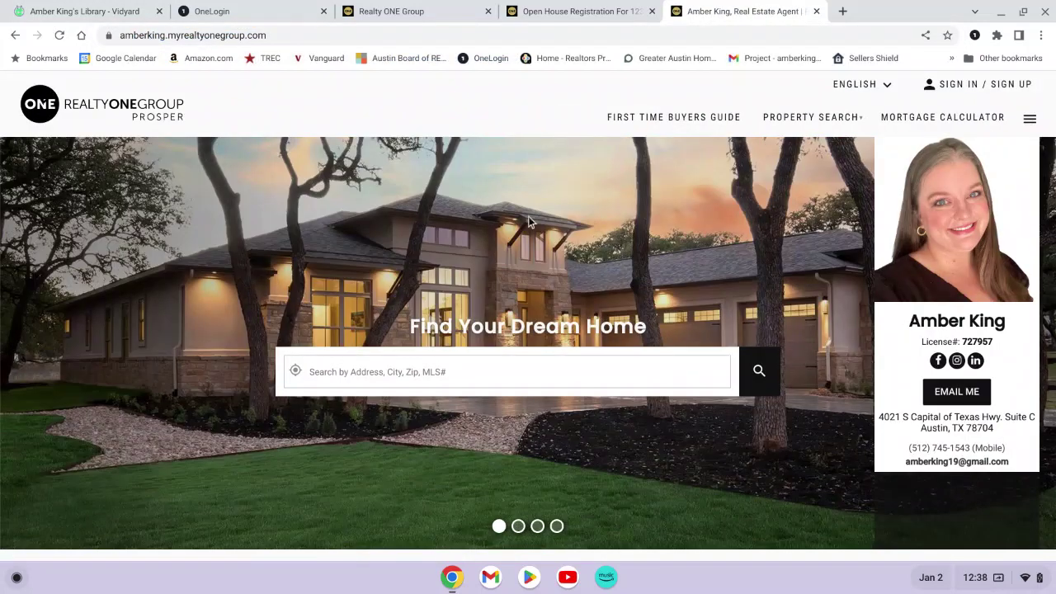
# Browse the site's About Me and Featured Listings, then close the Open House Registration tab.
pyautogui.scroll(-10, 755, 165)
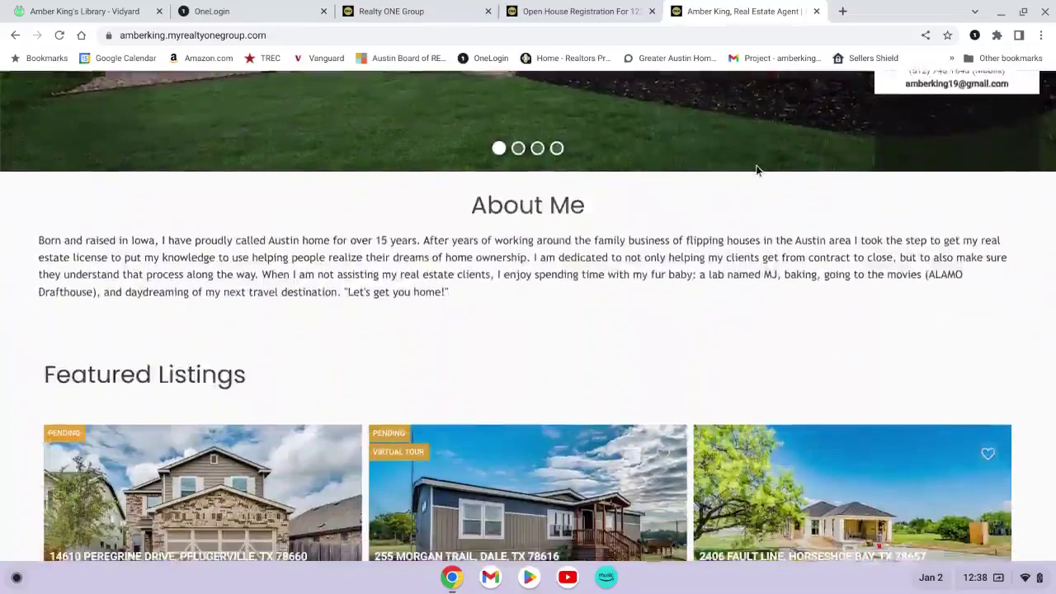
pyautogui.scroll(-5, 528, 314)
pyautogui.scroll(15, 528, 313)
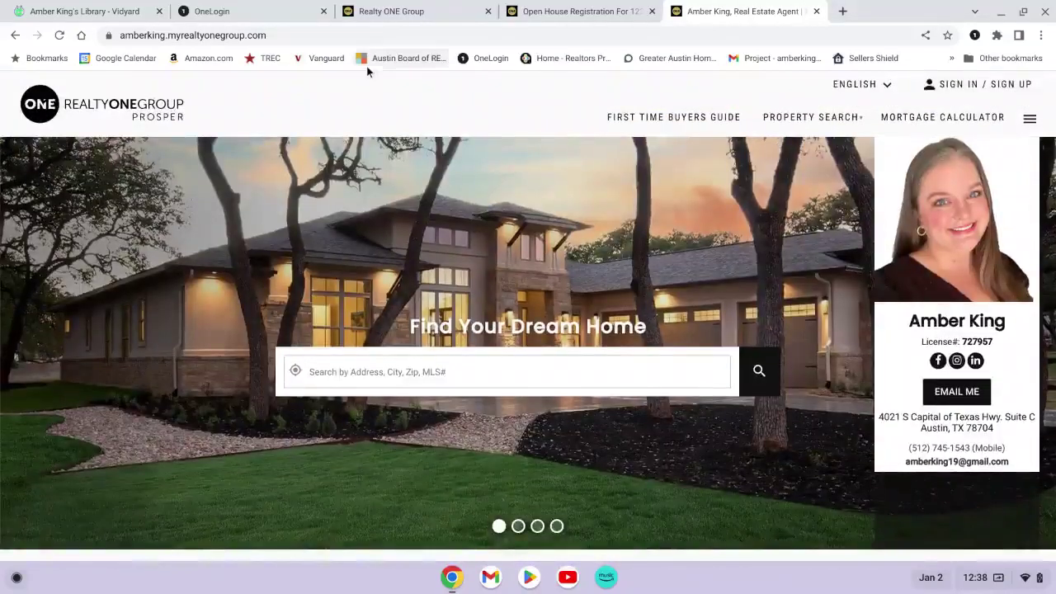
pyautogui.moveTo(804, 118)
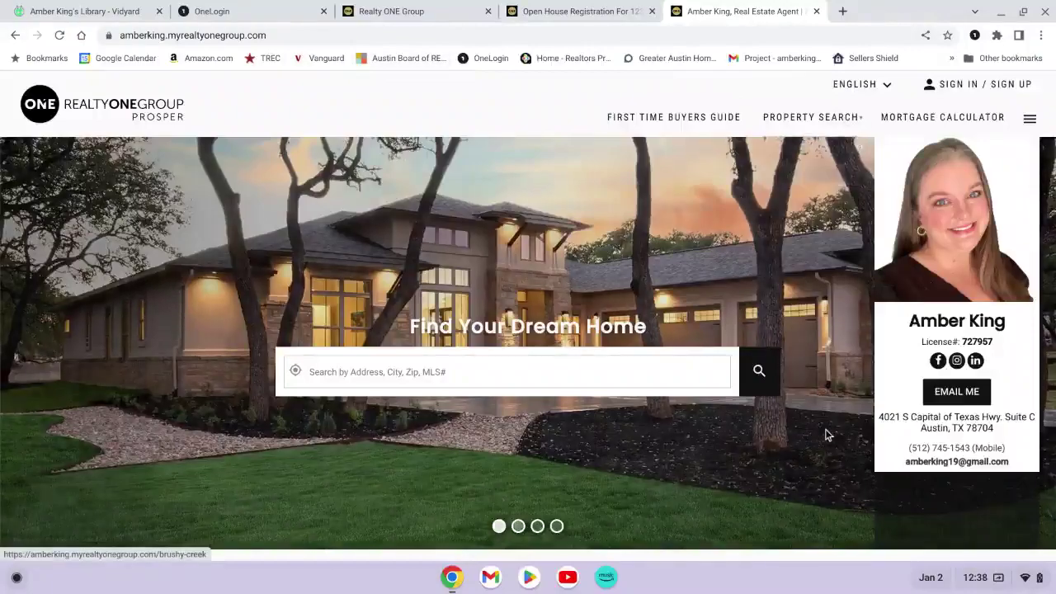
pyautogui.scroll(-3, 825, 431)
pyautogui.scroll(-3, 825, 429)
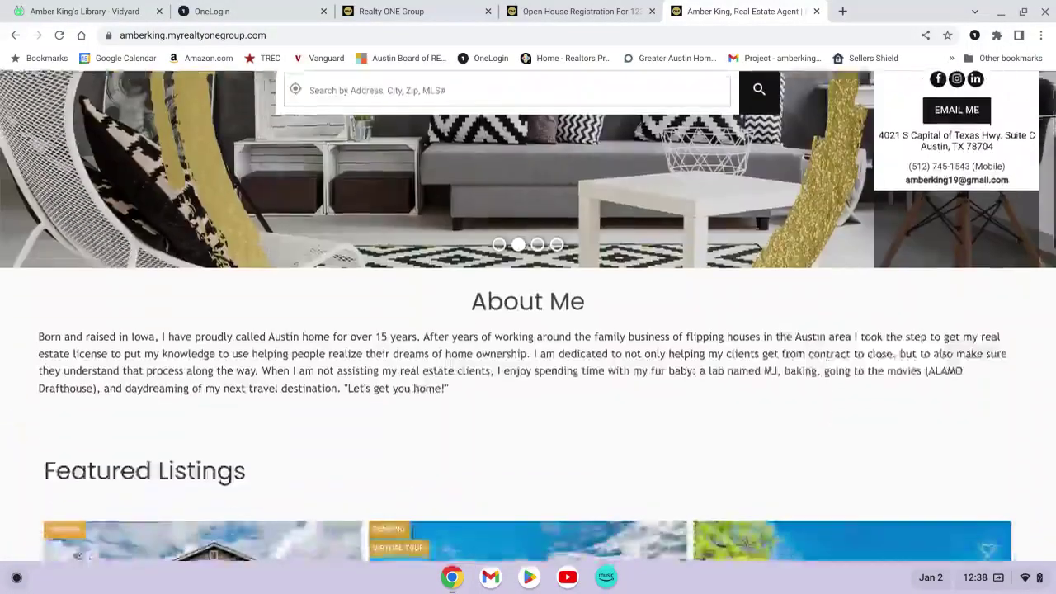
pyautogui.scroll(-5, 737, 380)
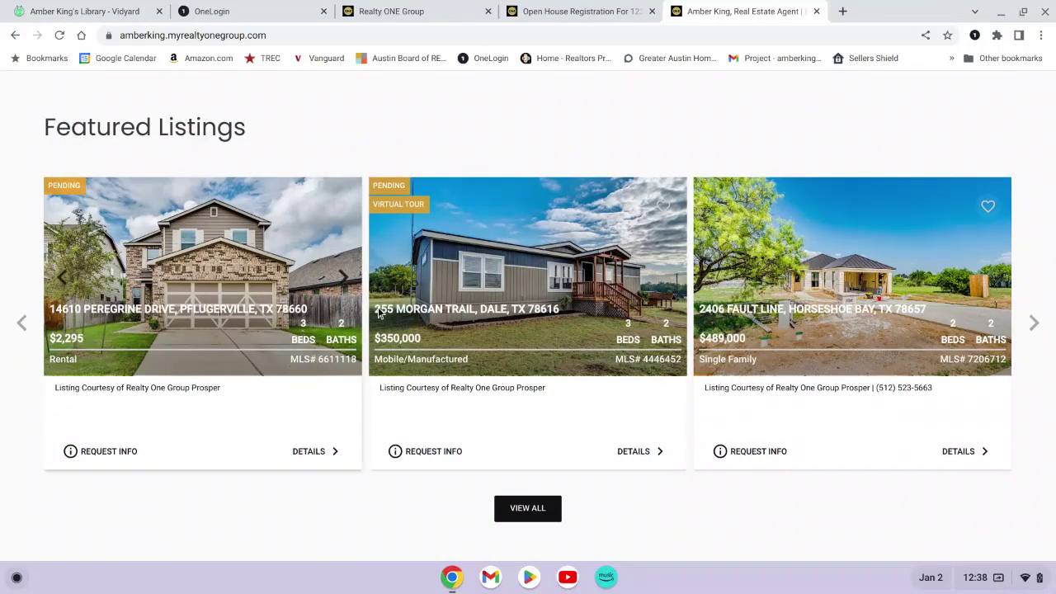
pyautogui.scroll(5, 377, 144)
pyautogui.scroll(2, 376, 143)
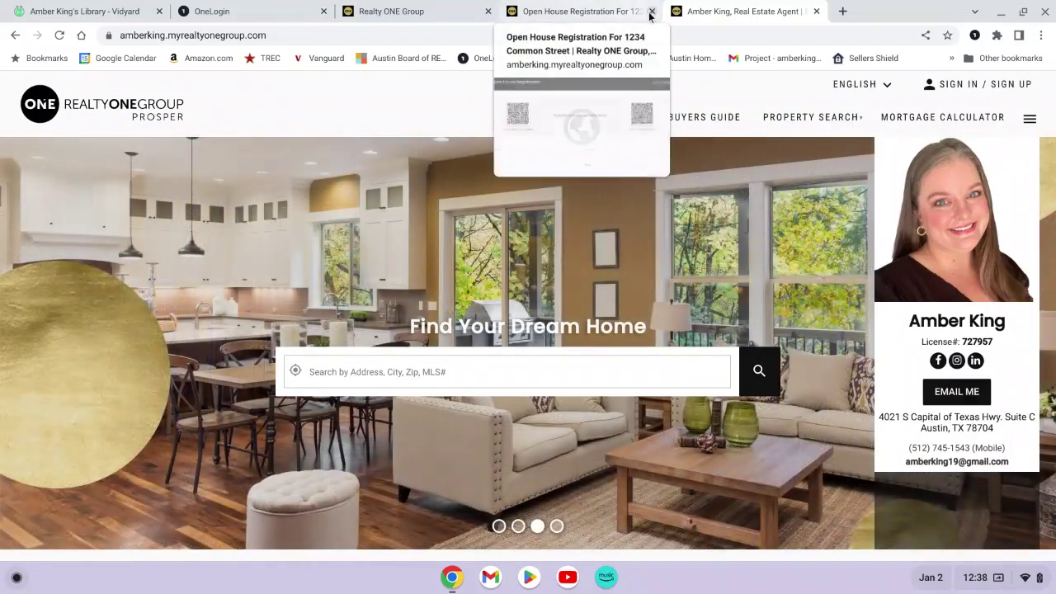
pyautogui.click(652, 12)
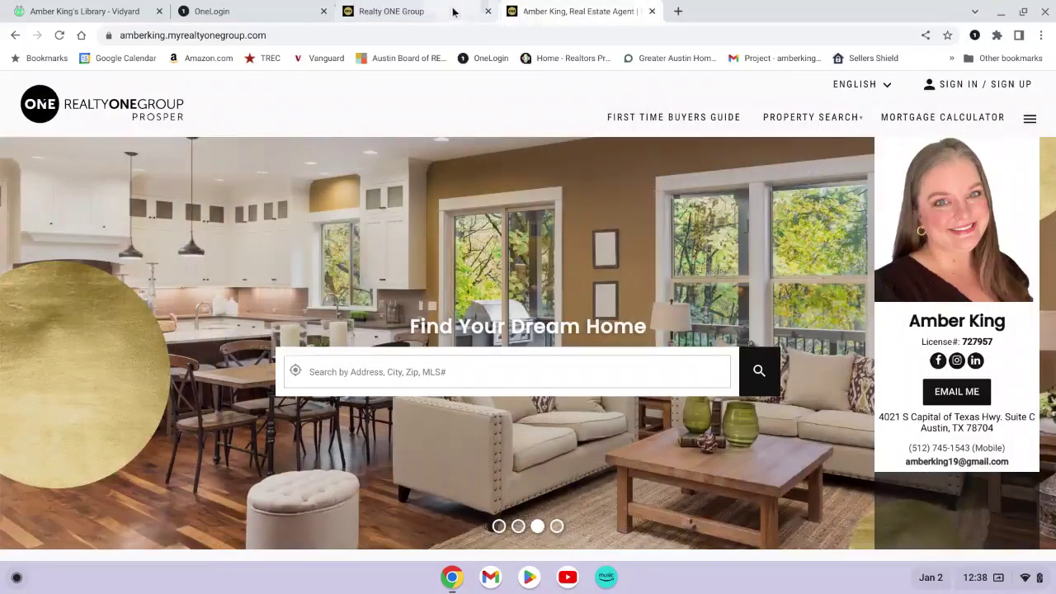
# Close the old agent site tab, reopen it via Website Editor, and scroll its Featured Listings.
pyautogui.click(454, 12)
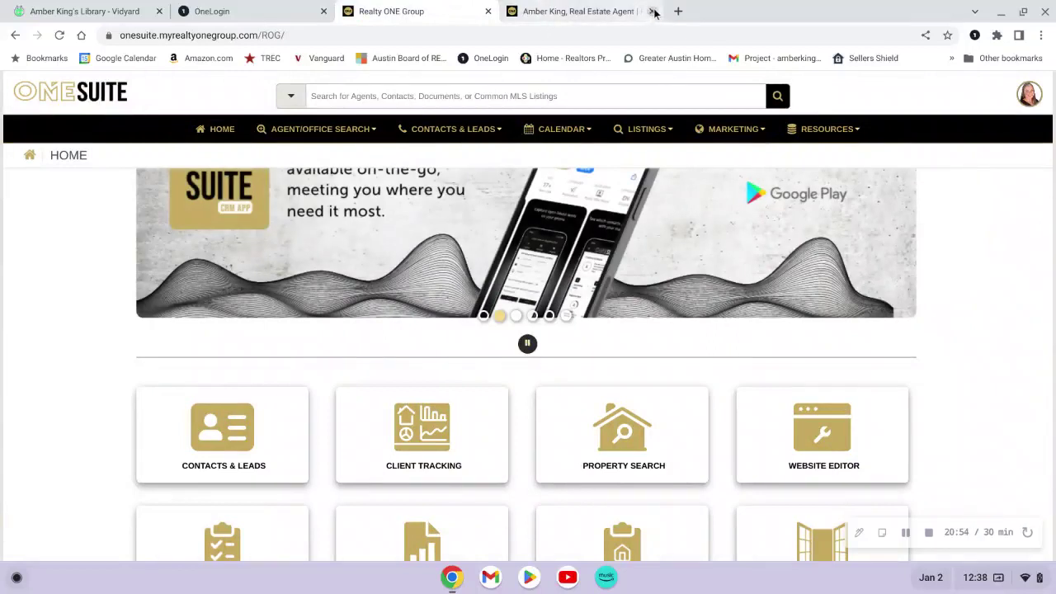
pyautogui.click(651, 11)
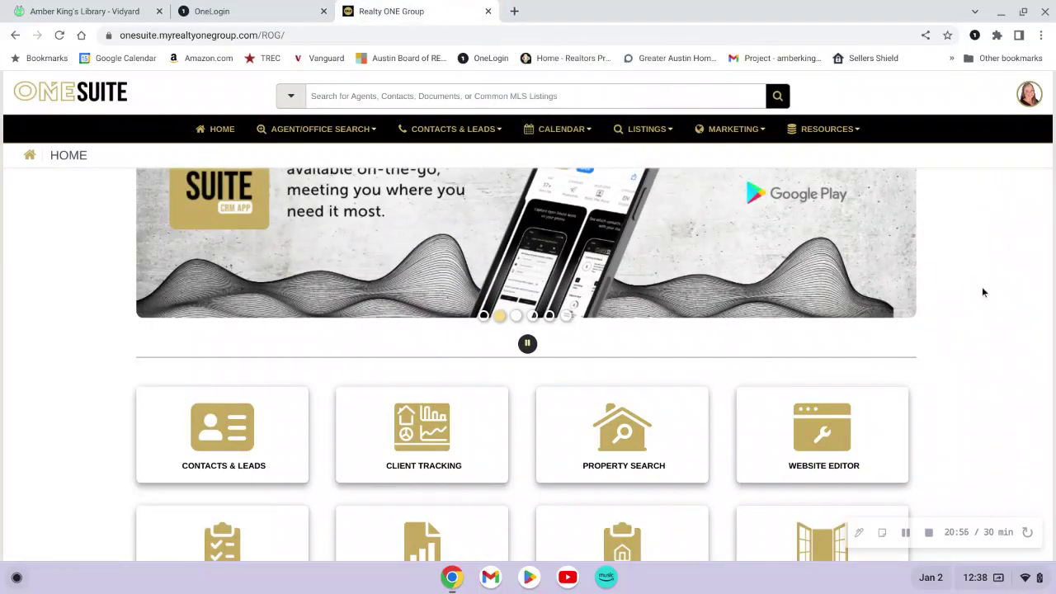
pyautogui.click(834, 422)
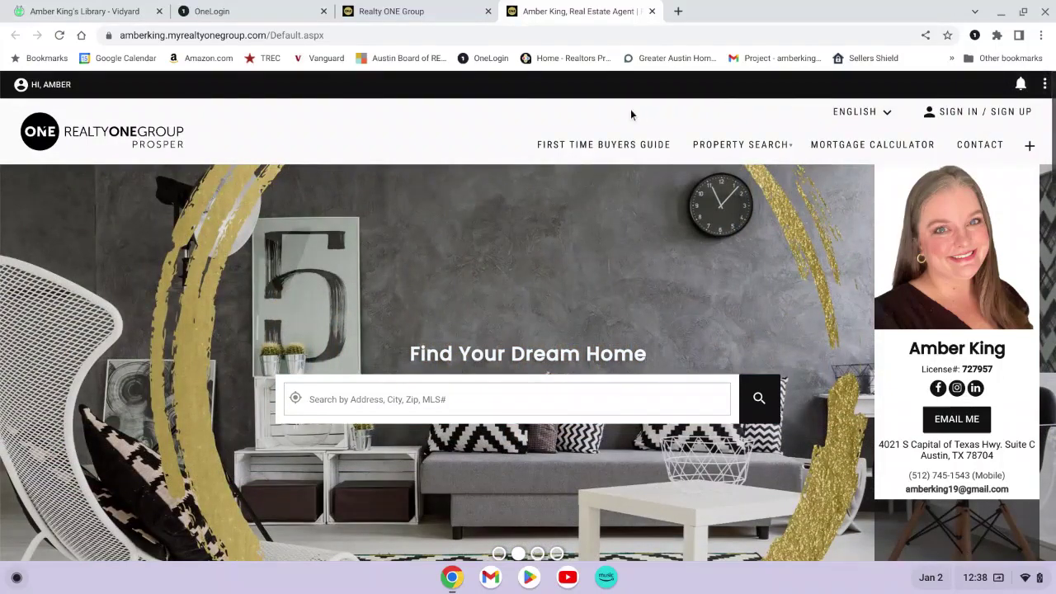
pyautogui.scroll(-4, 429, 126)
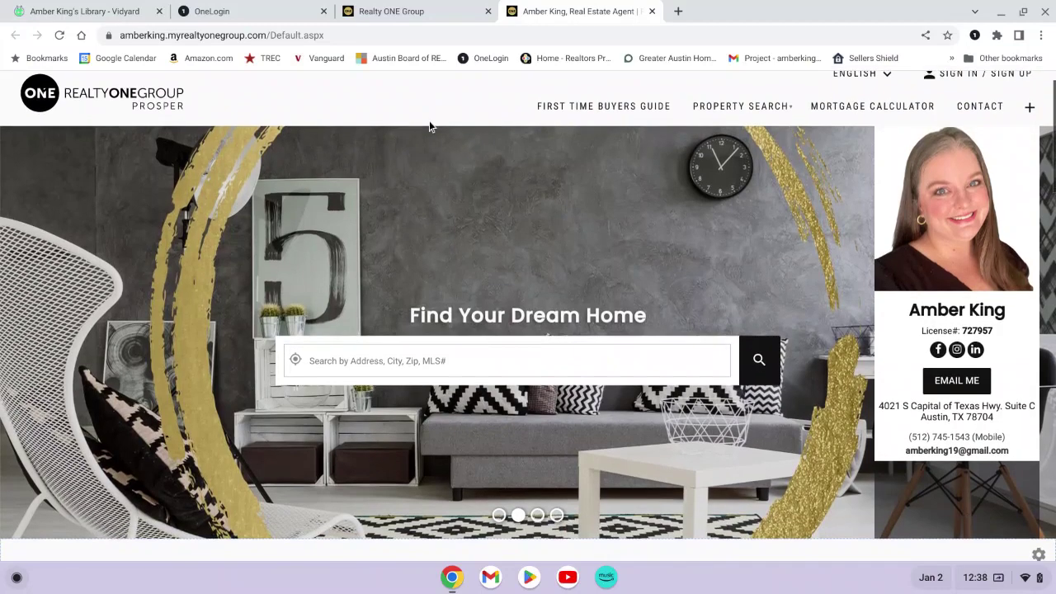
pyautogui.scroll(-1, 547, 78)
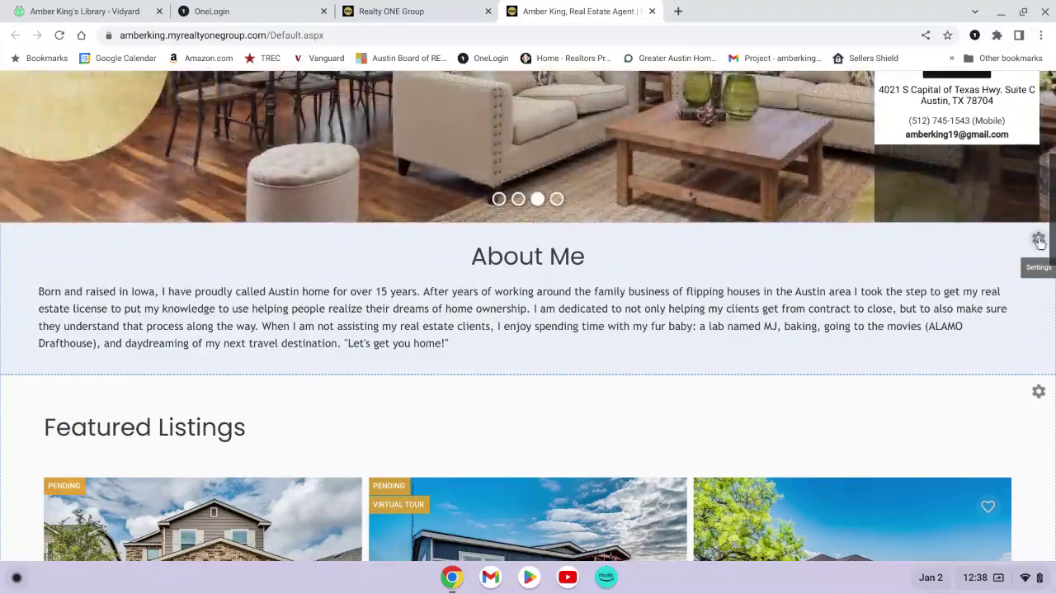
pyautogui.scroll(-5, 1017, 339)
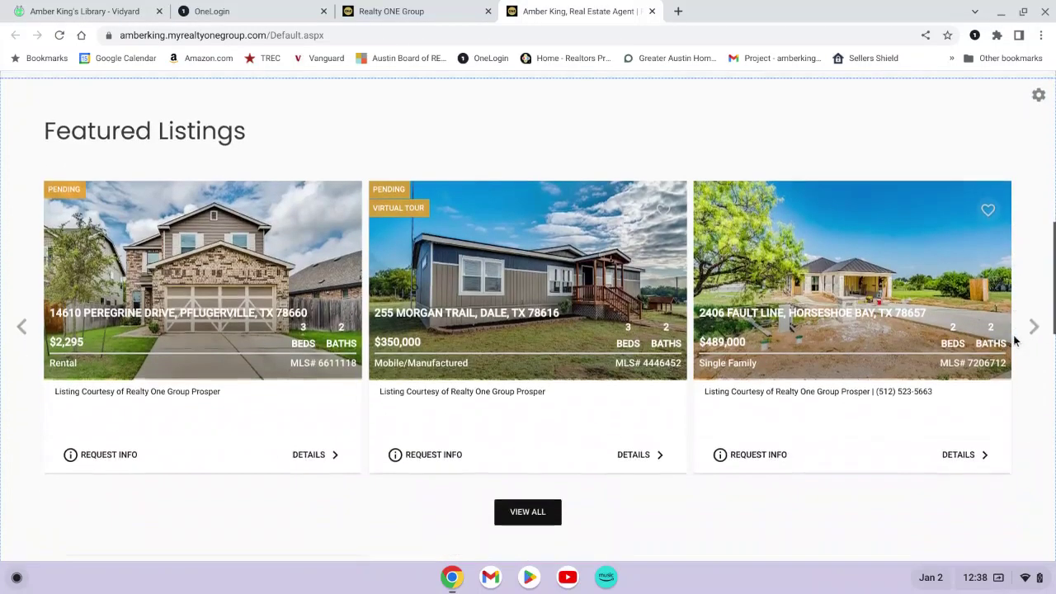
pyautogui.scroll(10, 1017, 340)
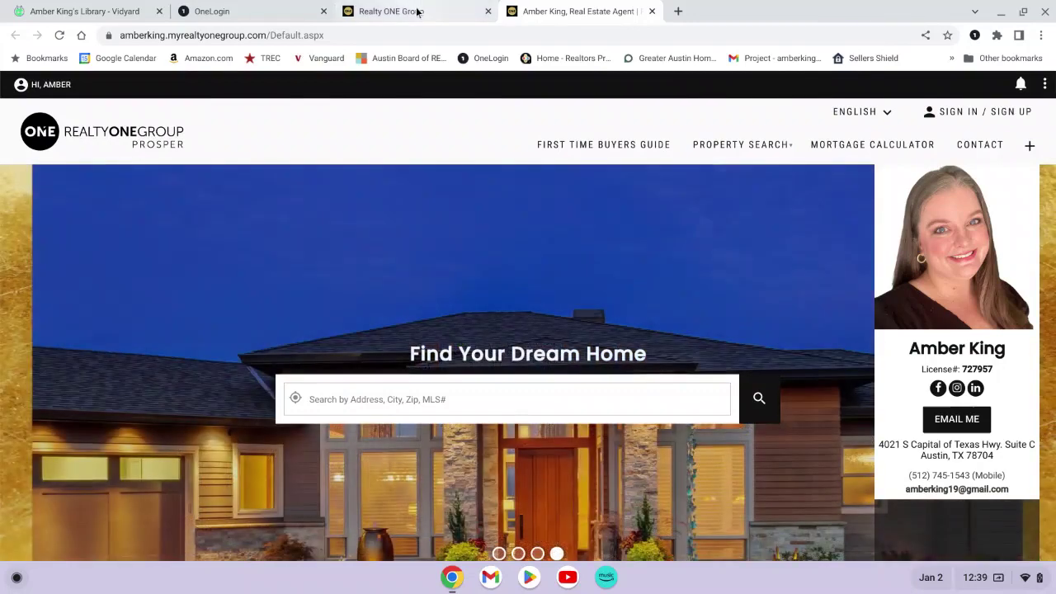
pyautogui.click(418, 11)
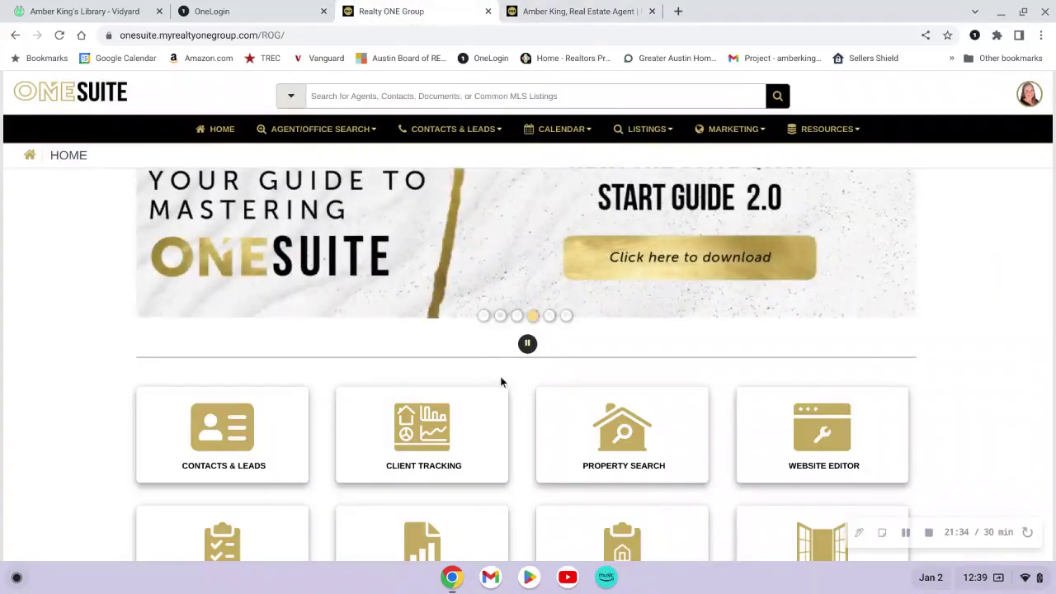
pyautogui.scroll(-4, 500, 382)
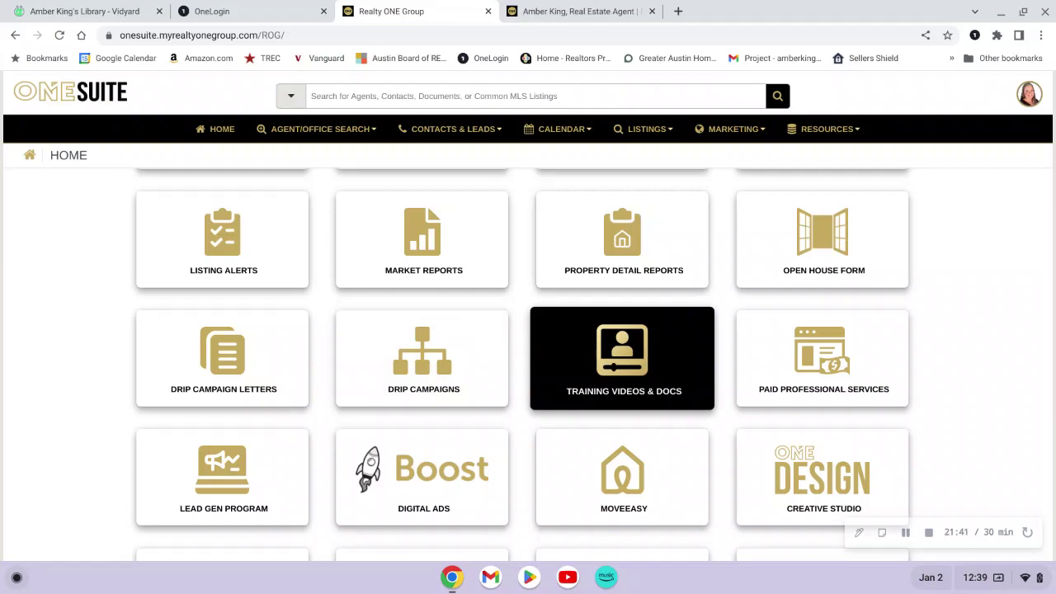
pyautogui.click(620, 11)
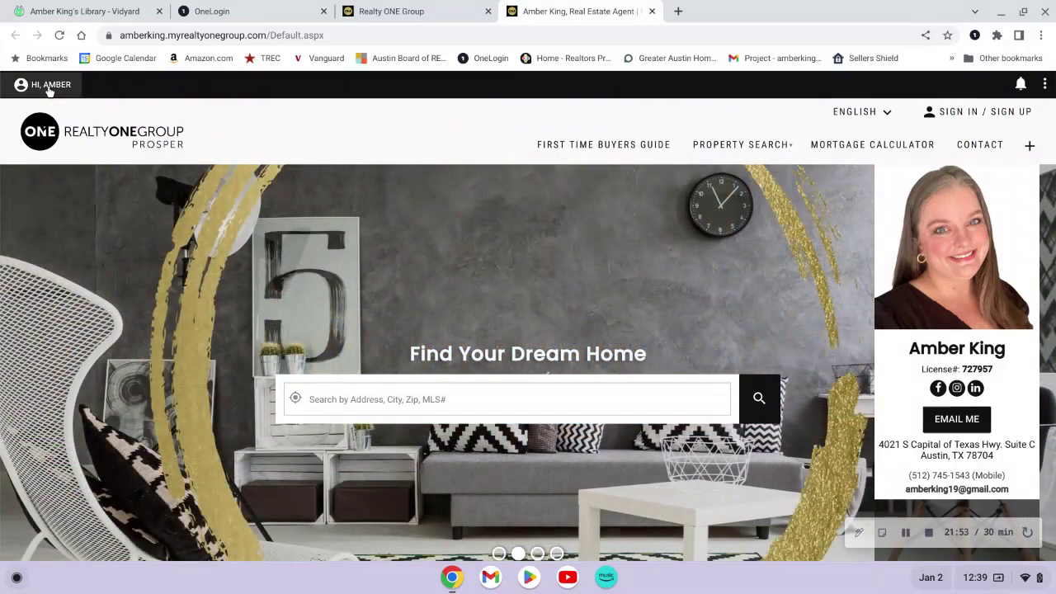
# From the HI, AMBER admin menu, choose Website Settings & Layout.
pyautogui.click(50, 87)
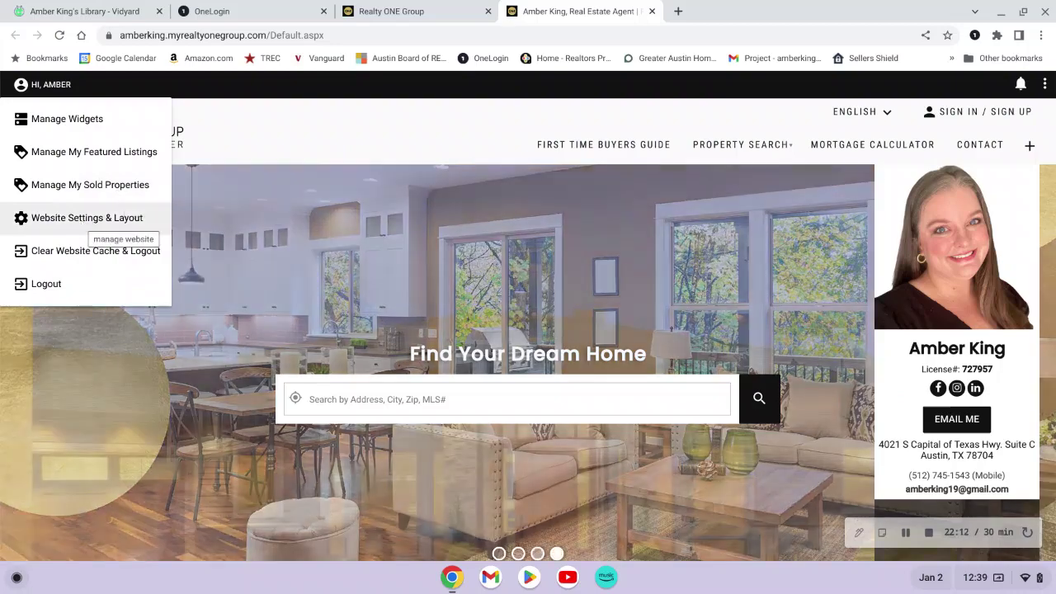
pyautogui.click(83, 218)
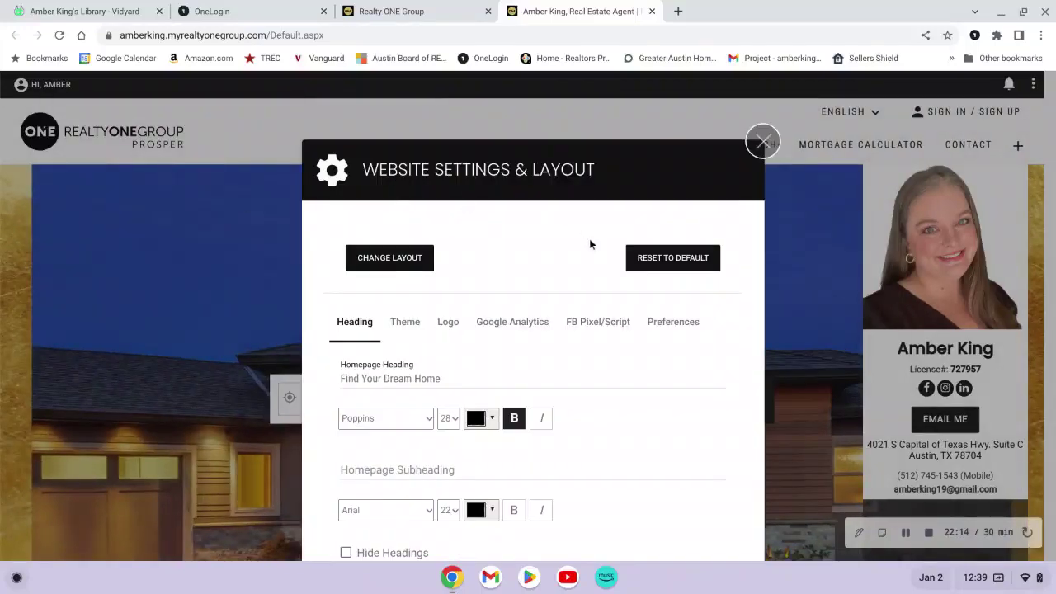
# Page through Layouts 1–4 in Change Layout, back to Layout 2, and close without changing.
pyautogui.click(390, 259)
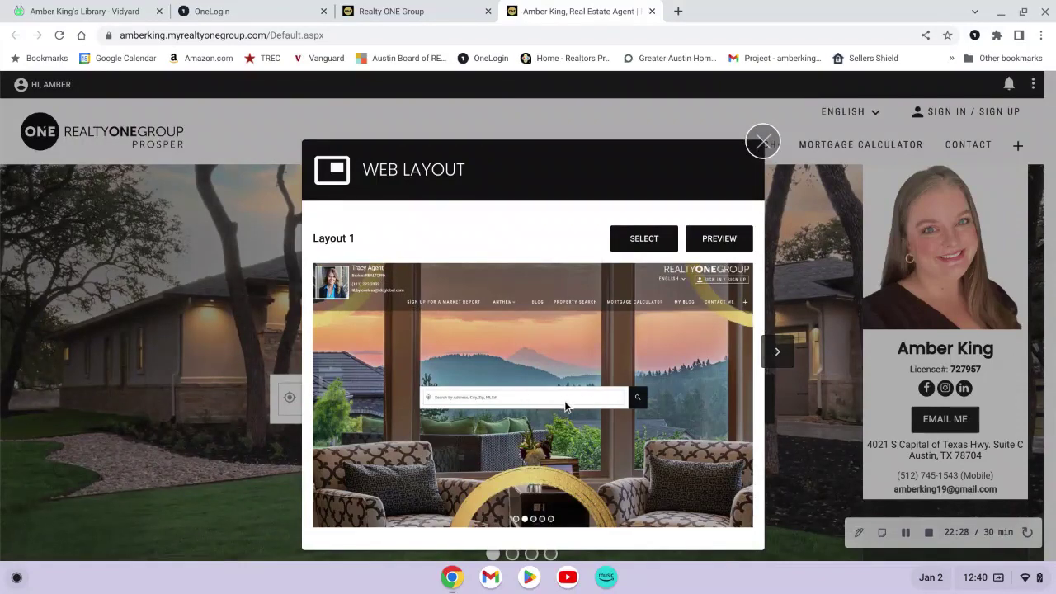
pyautogui.click(780, 351)
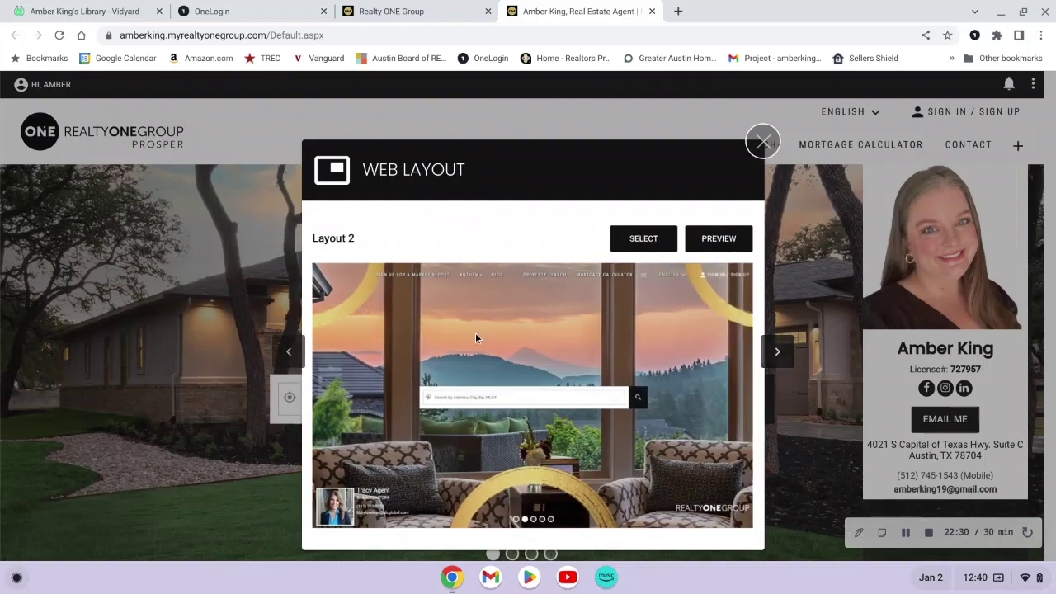
pyautogui.click(777, 353)
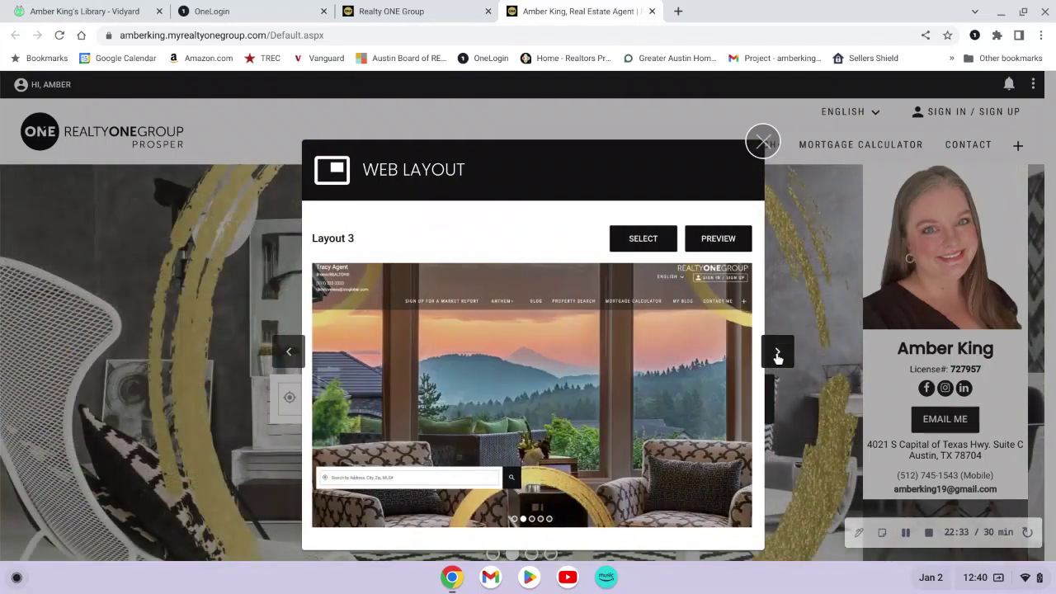
pyautogui.click(777, 353)
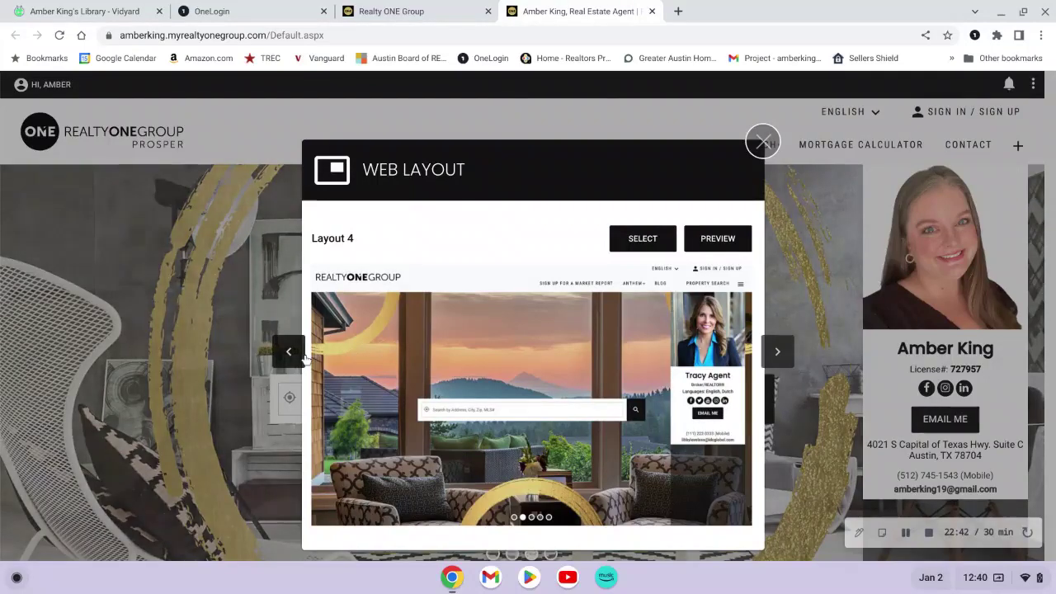
pyautogui.click(304, 356)
pyautogui.click(304, 357)
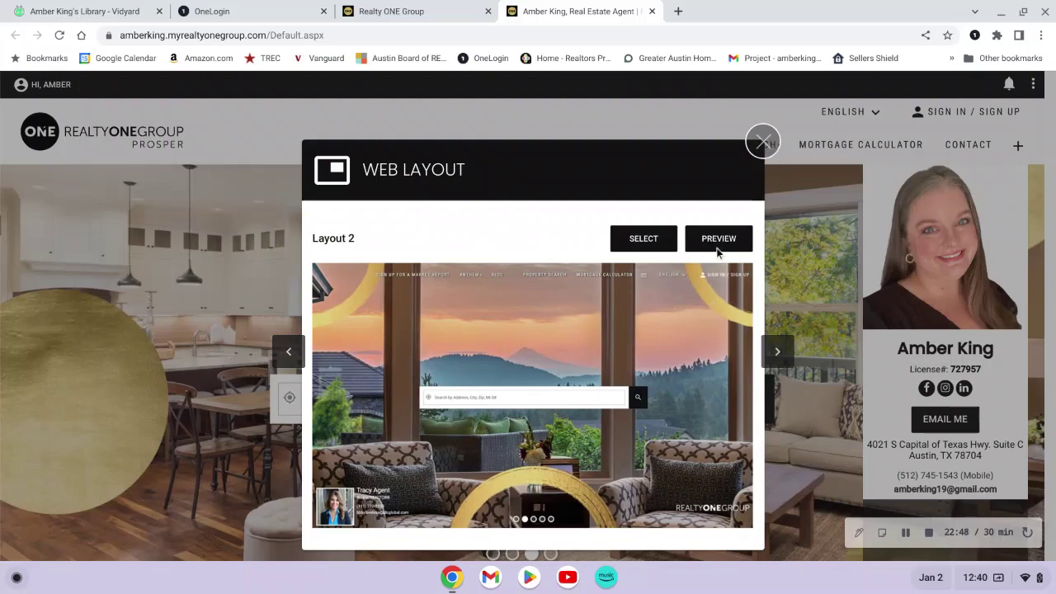
pyautogui.click(759, 148)
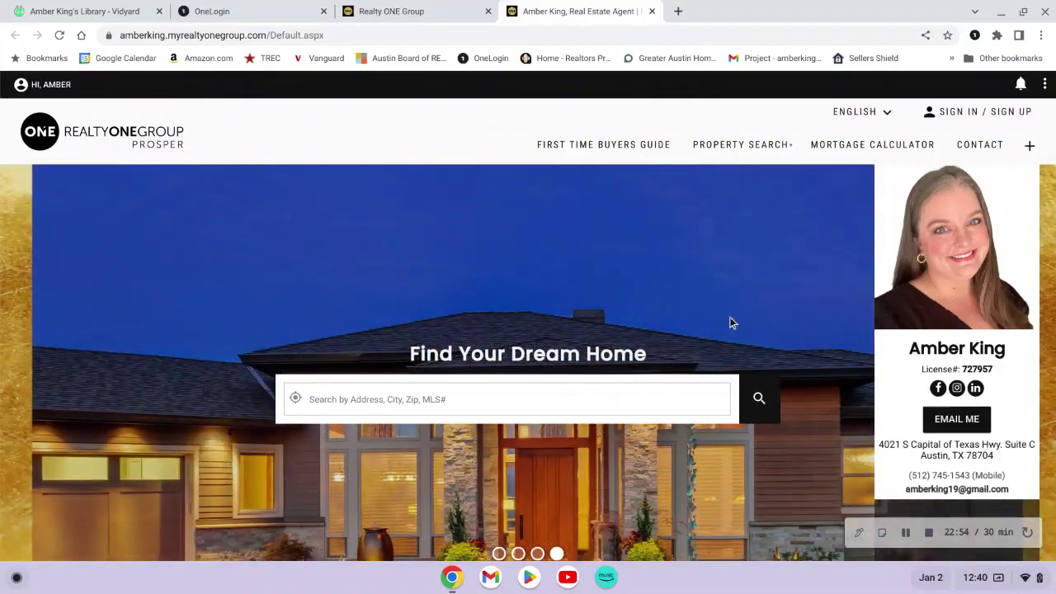
# Choose Manage Banner from the kebab menu and Import From Library in Banner Photos/Videos.
pyautogui.scroll(-1, 583, 284)
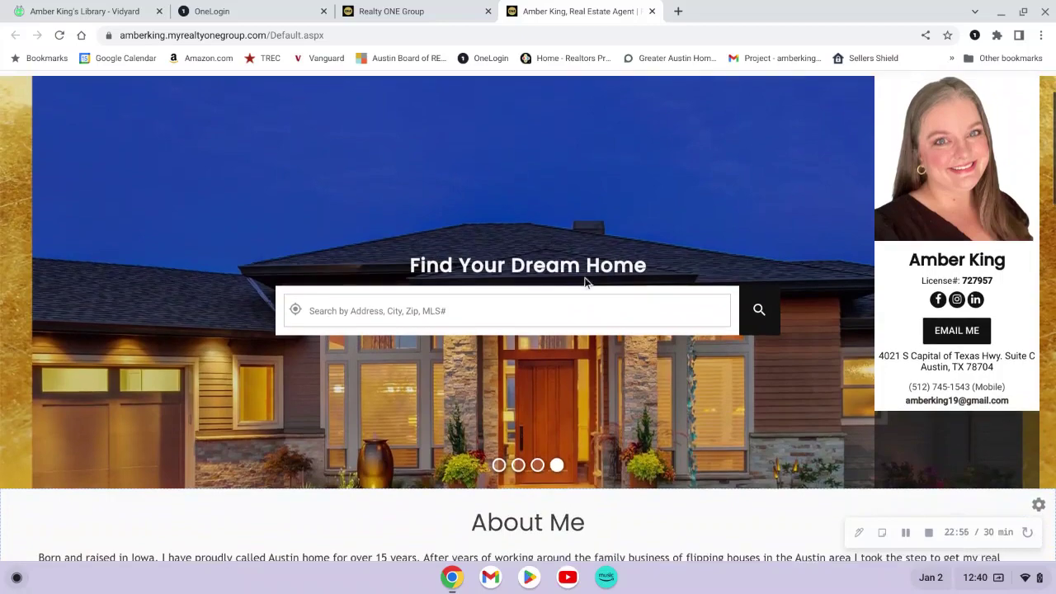
pyautogui.scroll(1, 584, 283)
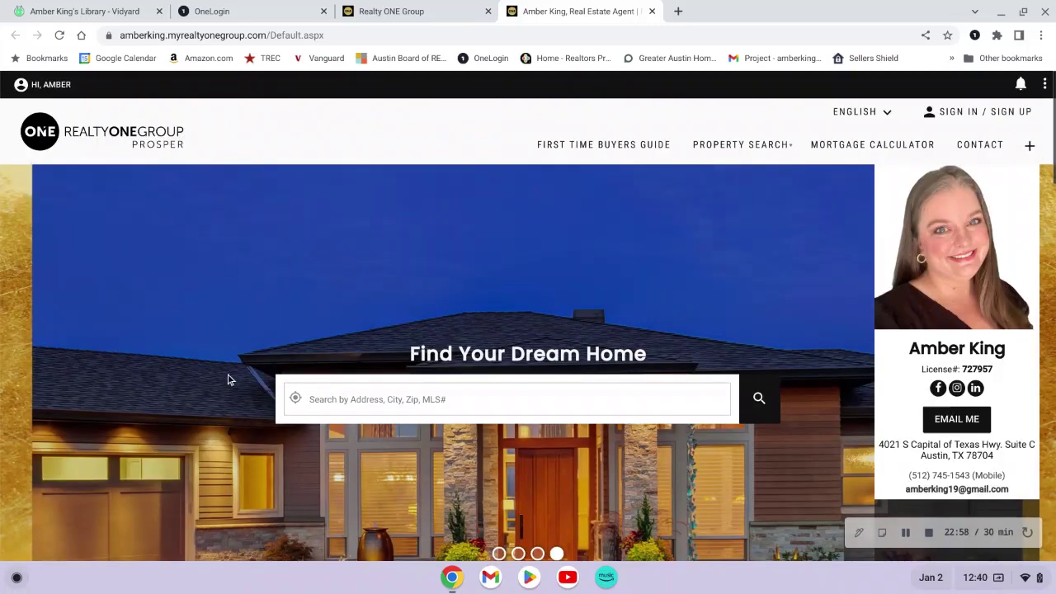
pyautogui.scroll(-1, 186, 384)
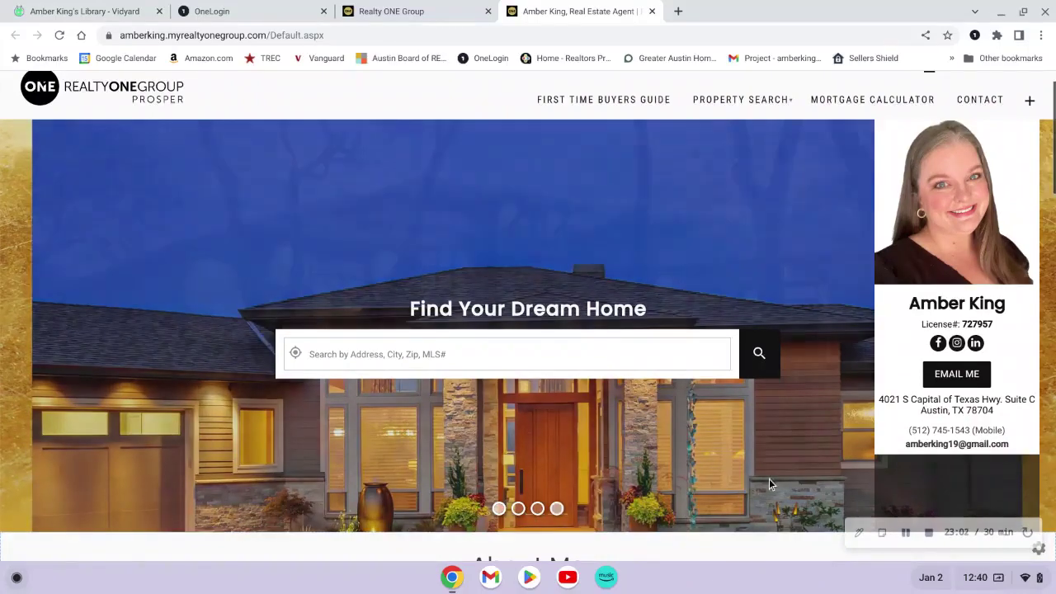
pyautogui.scroll(1, 768, 484)
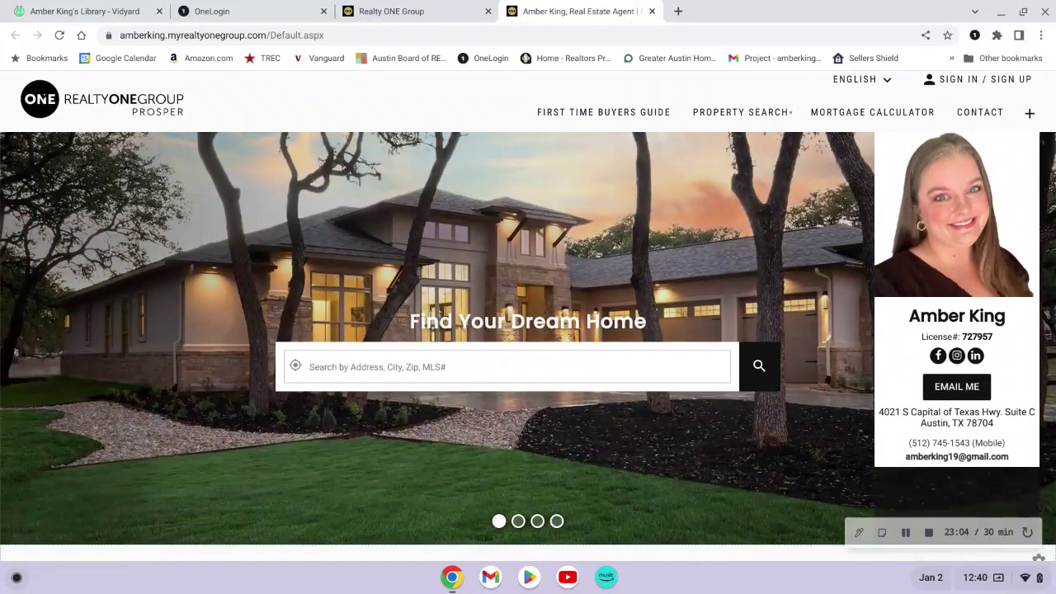
pyautogui.scroll(1, 1005, 115)
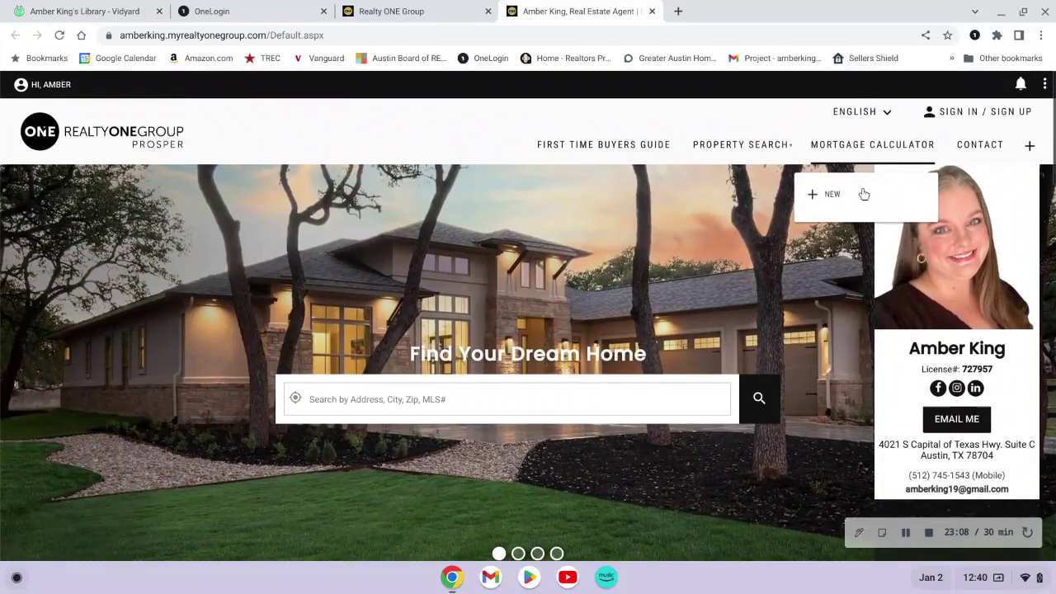
pyautogui.click(1043, 85)
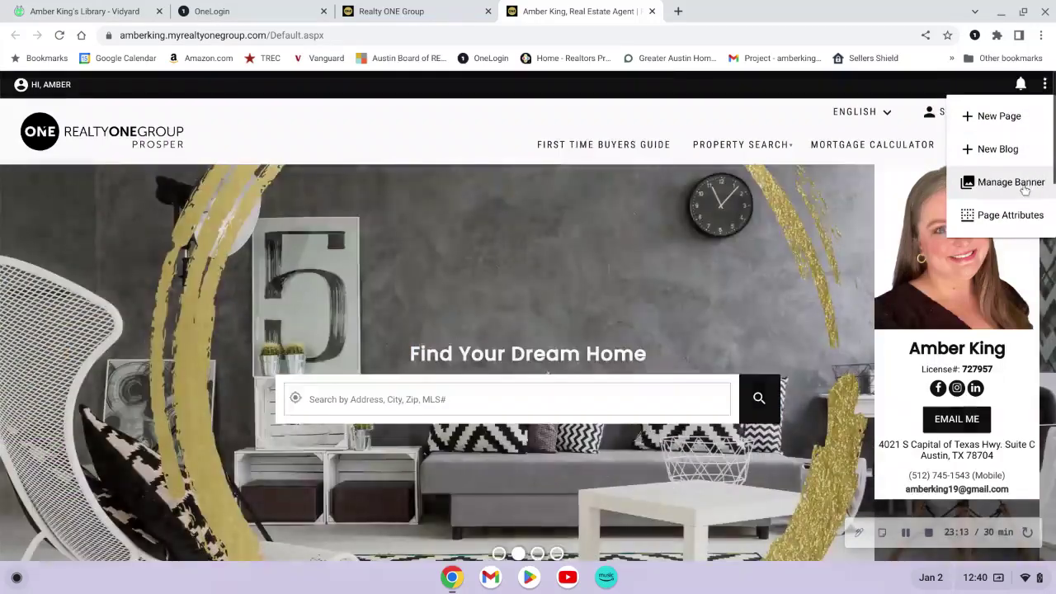
pyautogui.click(1010, 183)
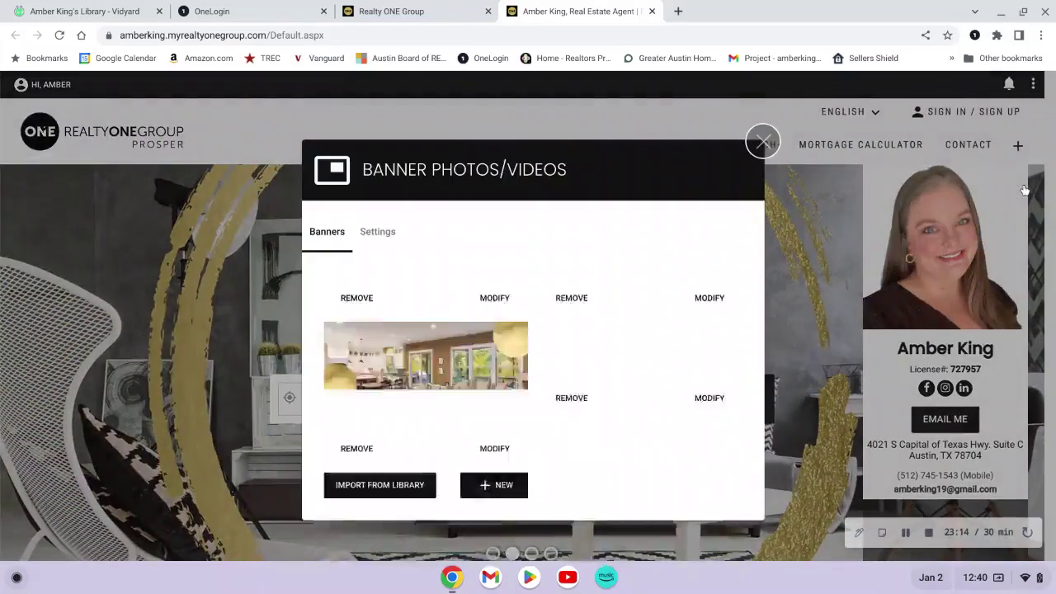
pyautogui.scroll(-1, 785, 206)
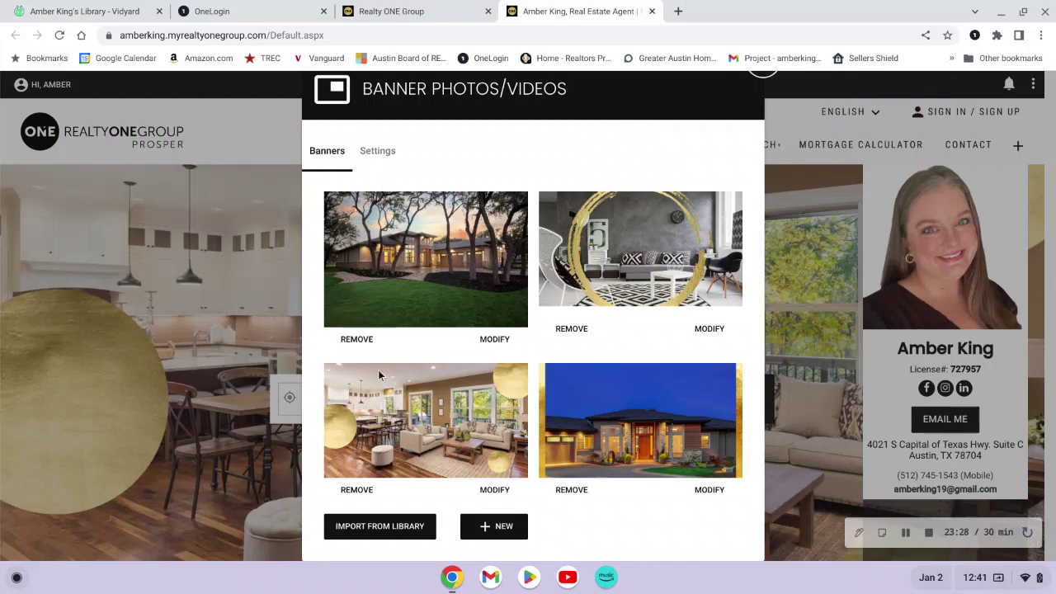
pyautogui.click(413, 533)
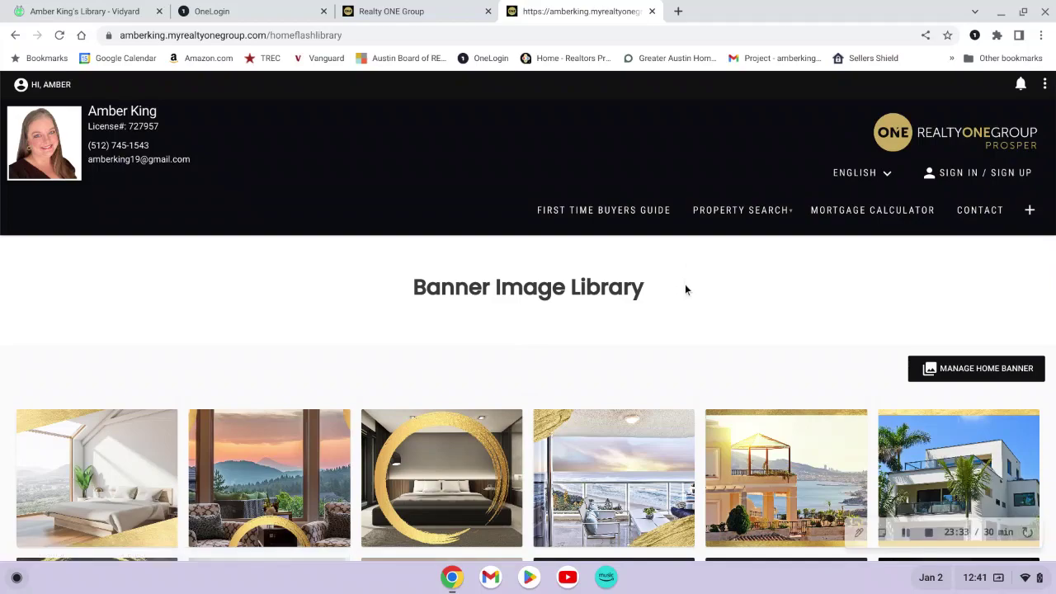
pyautogui.scroll(-7, 684, 289)
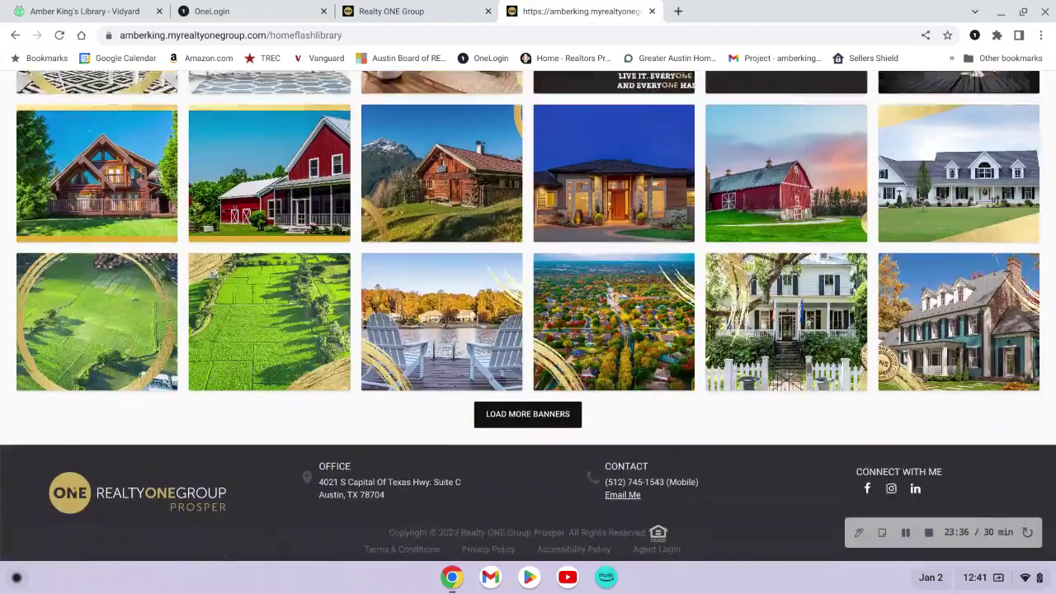
pyautogui.scroll(-1, 613, 290)
pyautogui.click(549, 382)
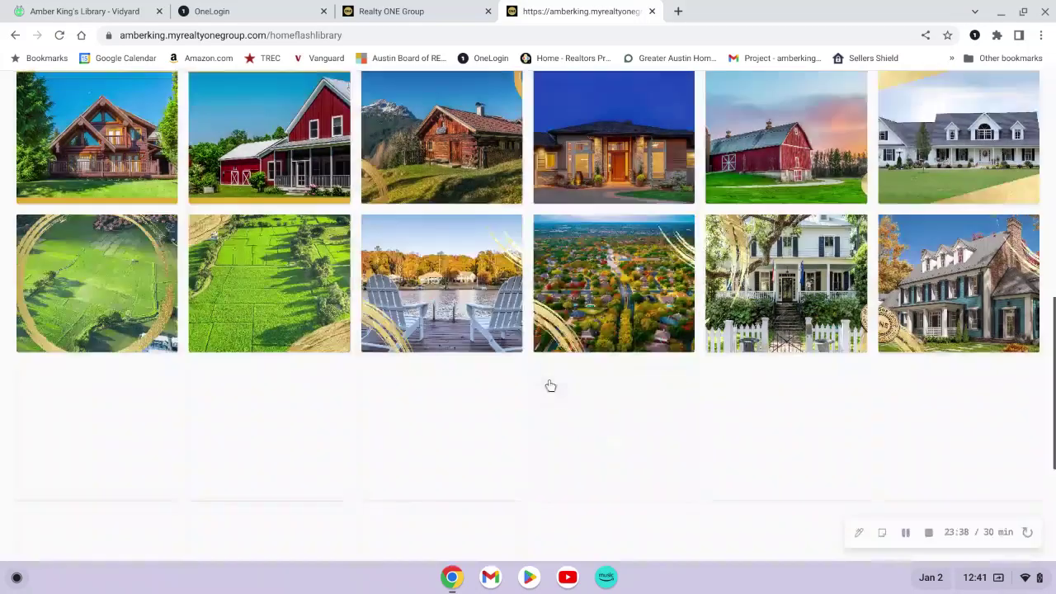
pyautogui.scroll(-3, 607, 401)
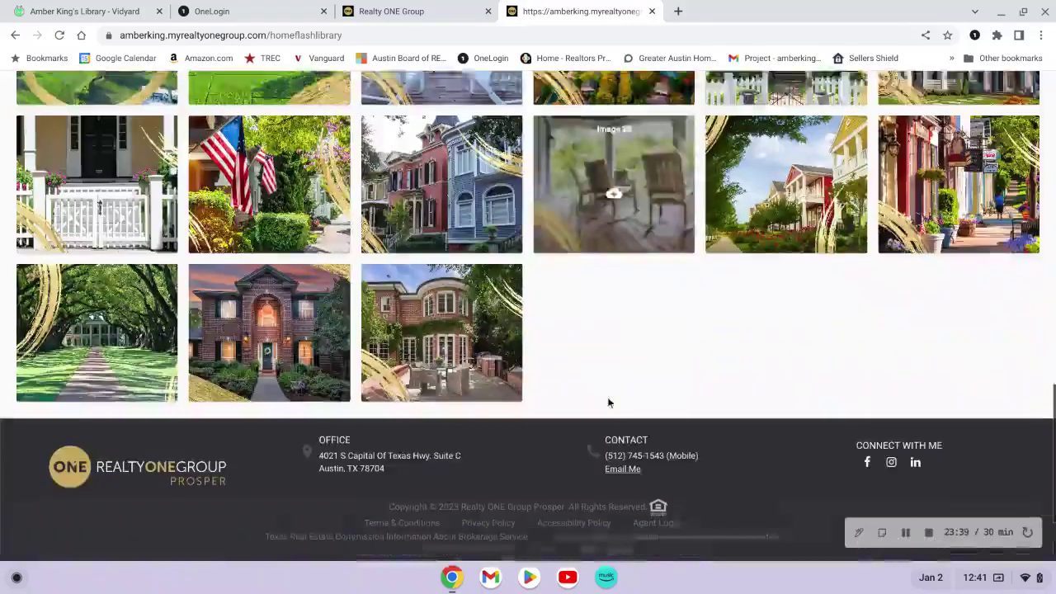
pyautogui.scroll(1, 608, 401)
pyautogui.scroll(15, 607, 400)
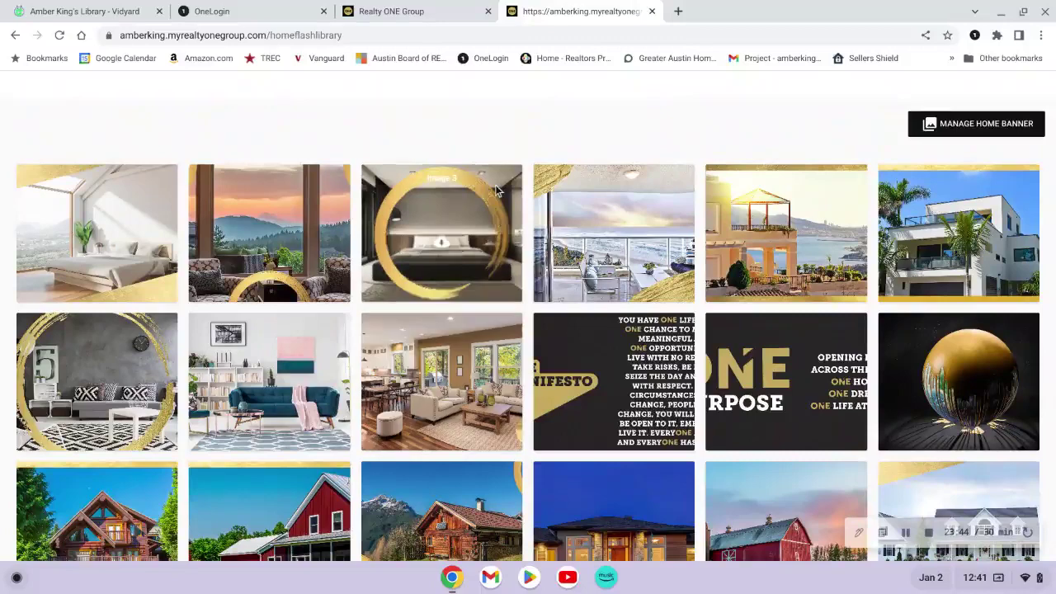
pyautogui.scroll(-1, 569, 131)
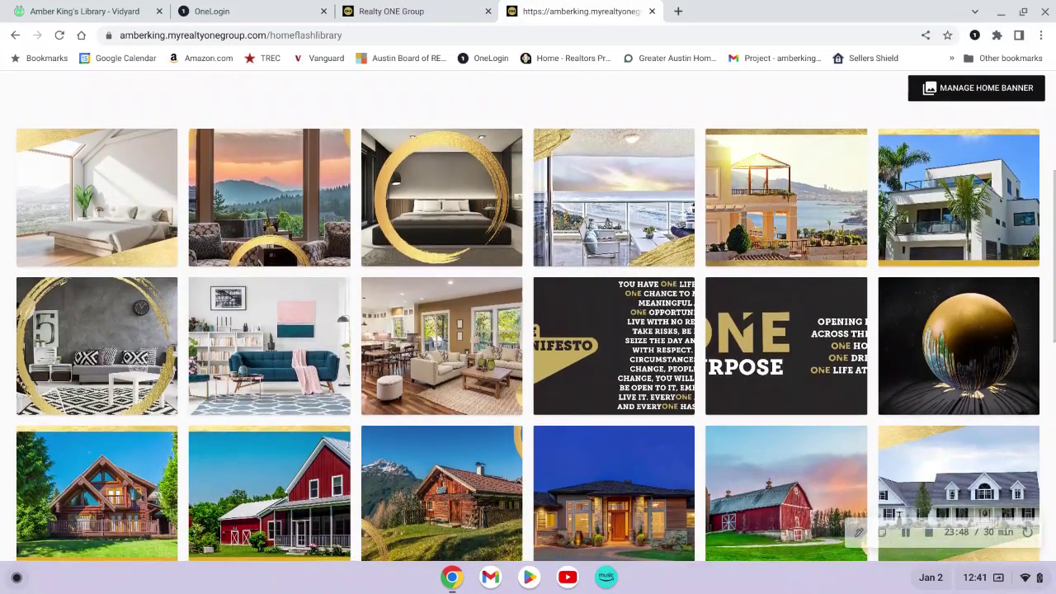
pyautogui.moveTo(269, 183)
pyautogui.scroll(-5, 357, 287)
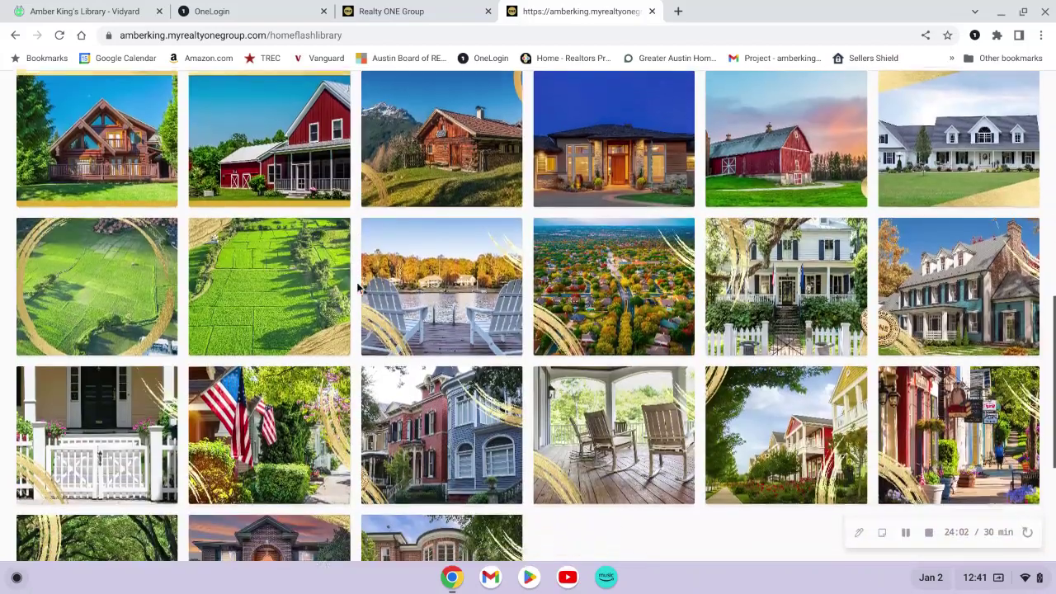
pyautogui.scroll(15, 357, 287)
pyautogui.scroll(-3, 843, 310)
pyautogui.scroll(4, 842, 309)
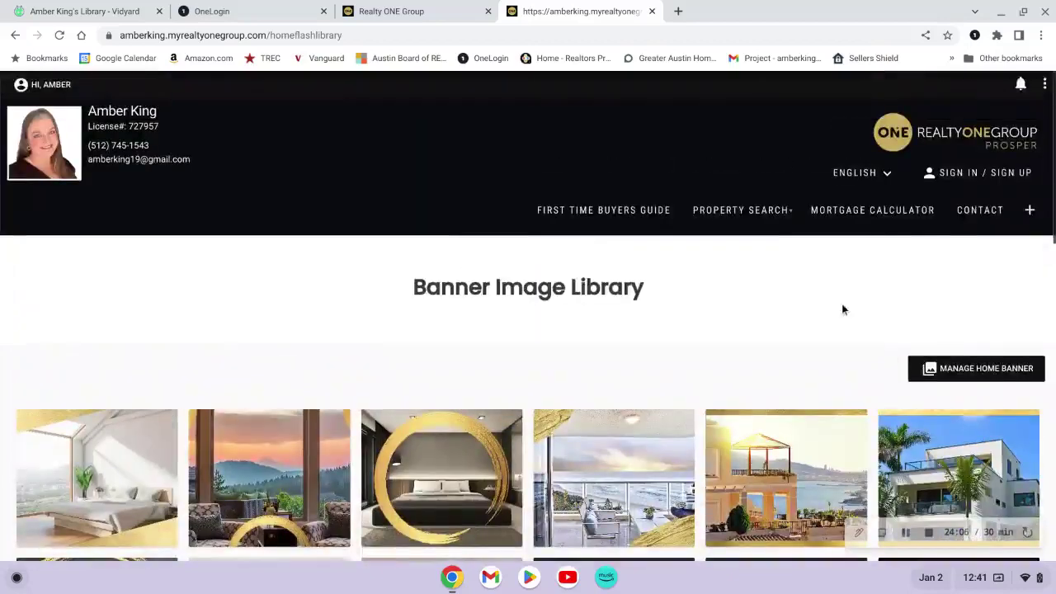
pyautogui.click(1044, 84)
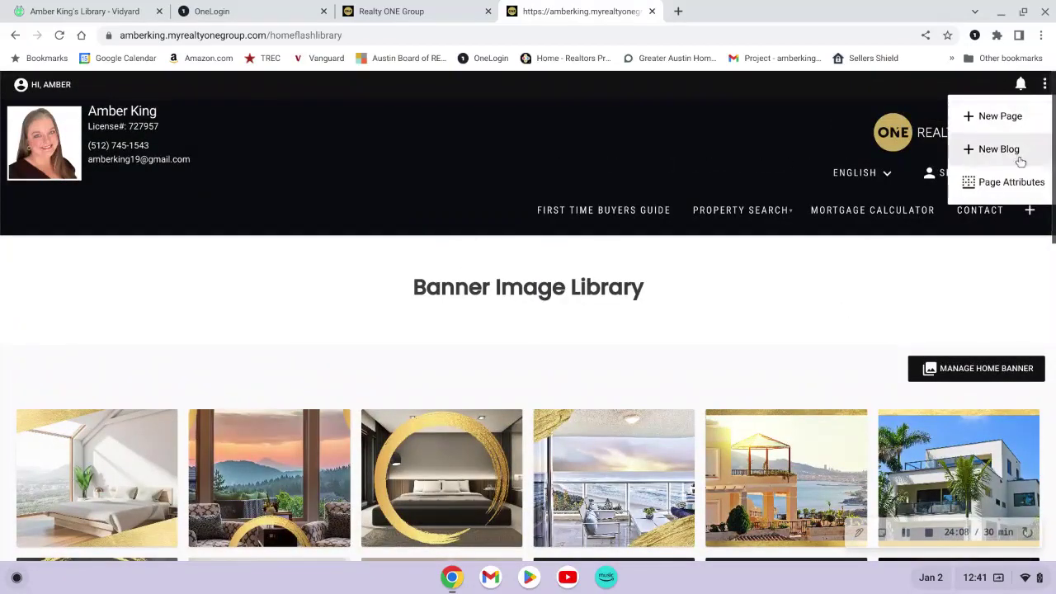
# Open Manage Home Banner, view the + New banner form, and close it unsaved.
pyautogui.click(992, 297)
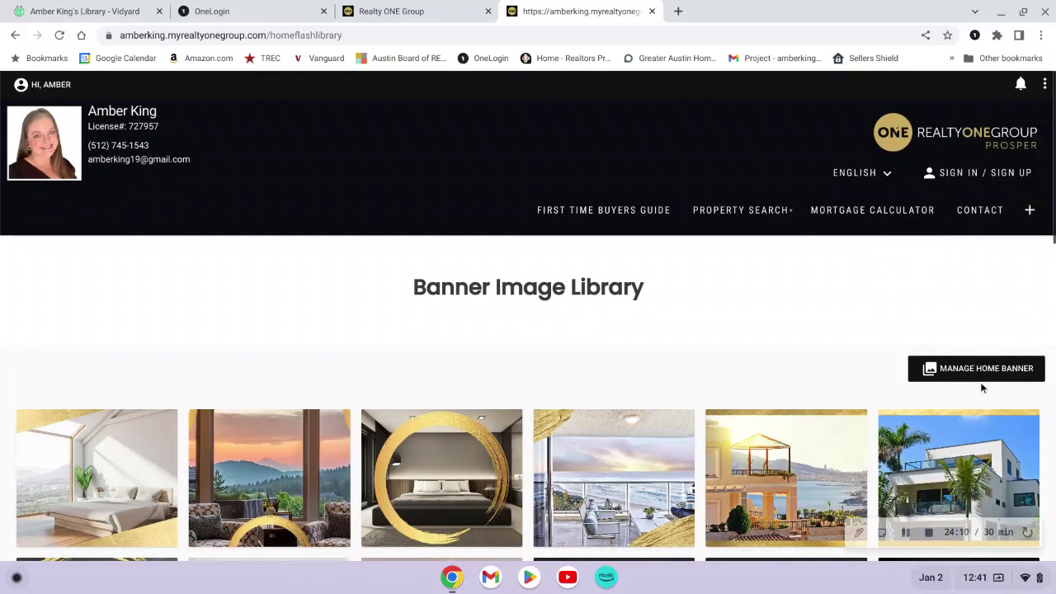
pyautogui.click(978, 368)
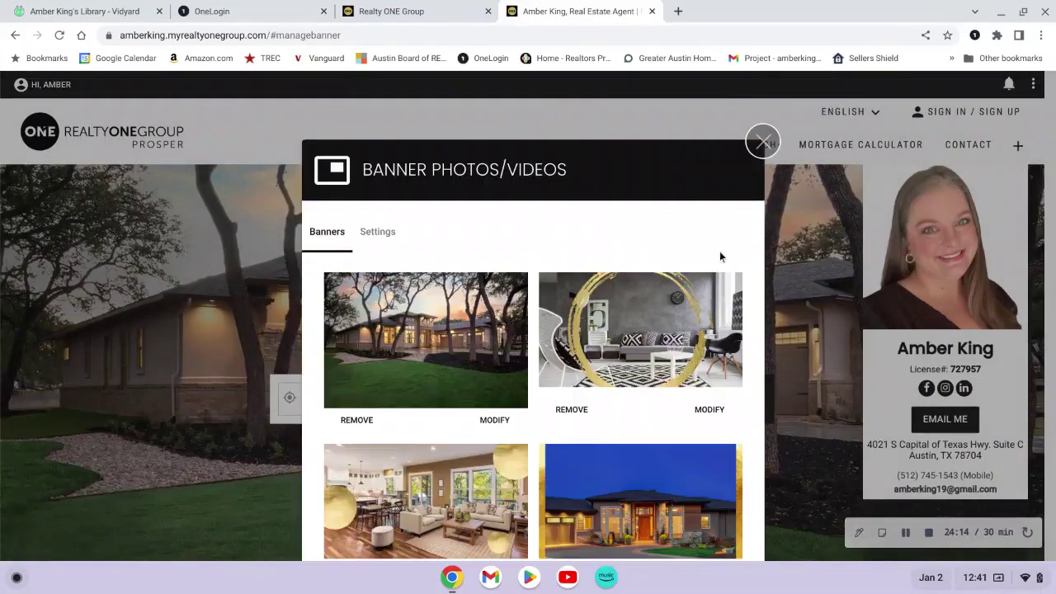
pyautogui.scroll(-2, 720, 256)
pyautogui.click(507, 524)
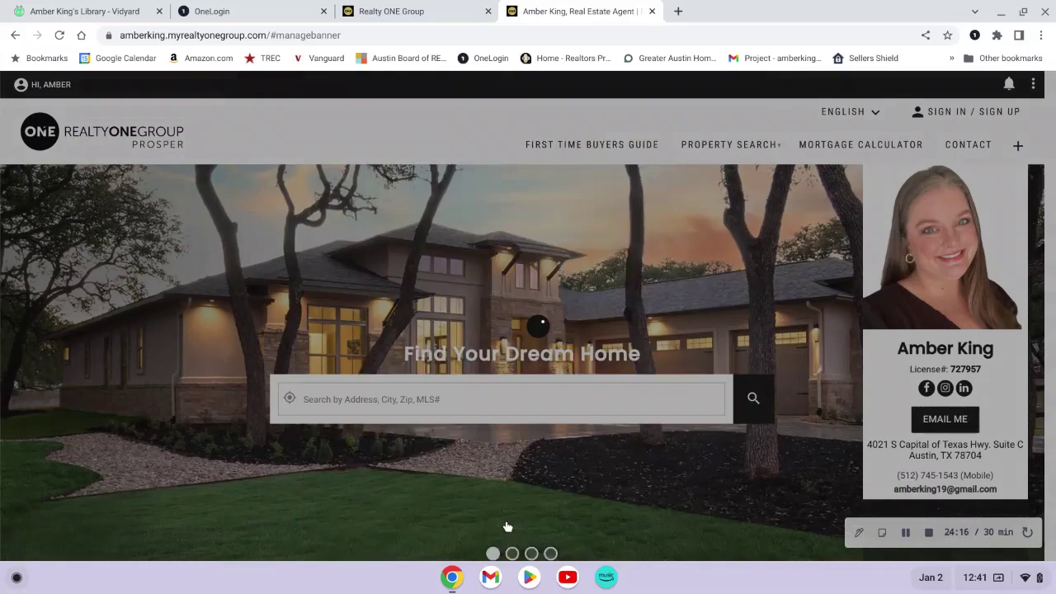
pyautogui.scroll(-1, 478, 334)
pyautogui.scroll(-1, 479, 334)
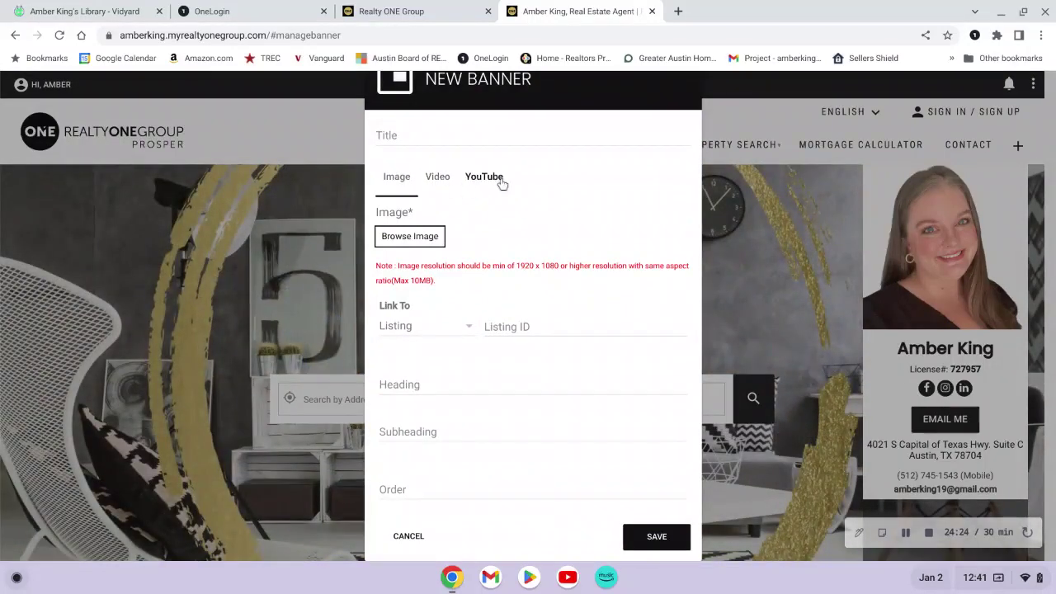
pyautogui.scroll(3, 571, 400)
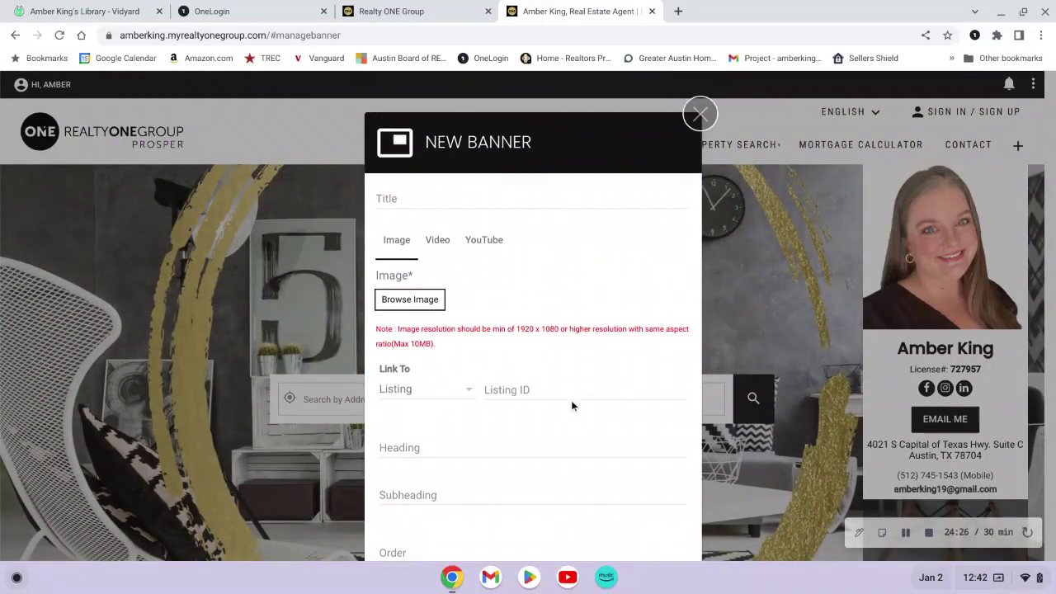
pyautogui.click(699, 143)
pyautogui.moveTo(701, 154)
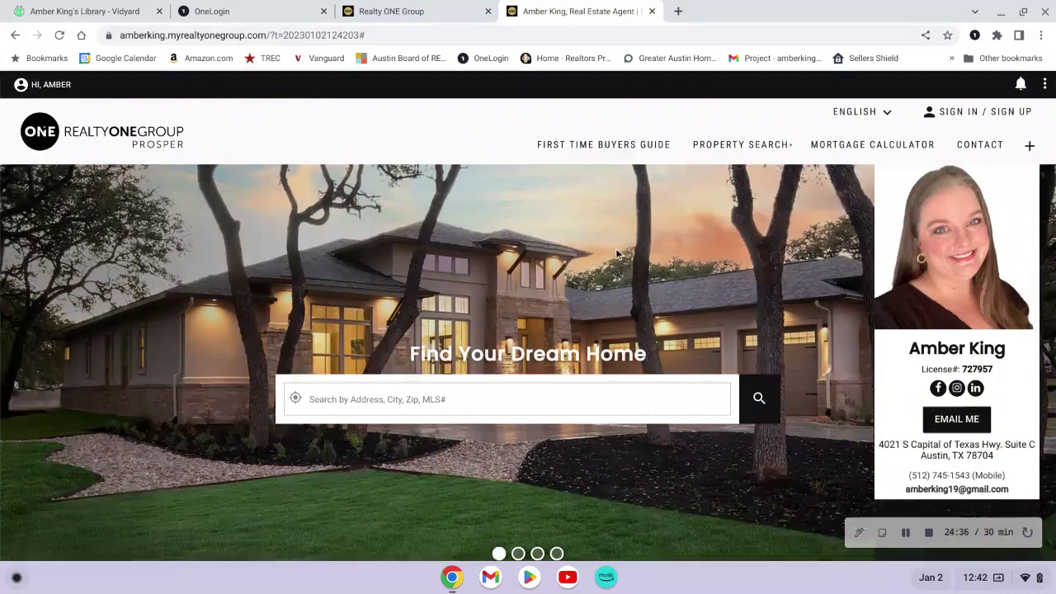
# Close the agent website tab to return to the ONE Suite home page.
pyautogui.scroll(-5, 617, 255)
pyautogui.scroll(5, 618, 254)
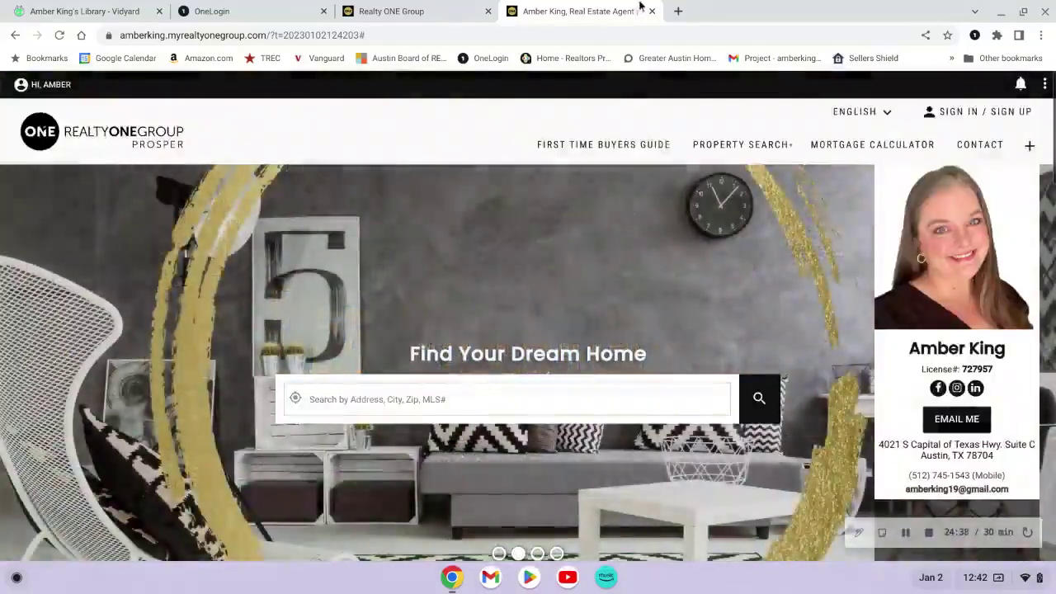
pyautogui.click(652, 11)
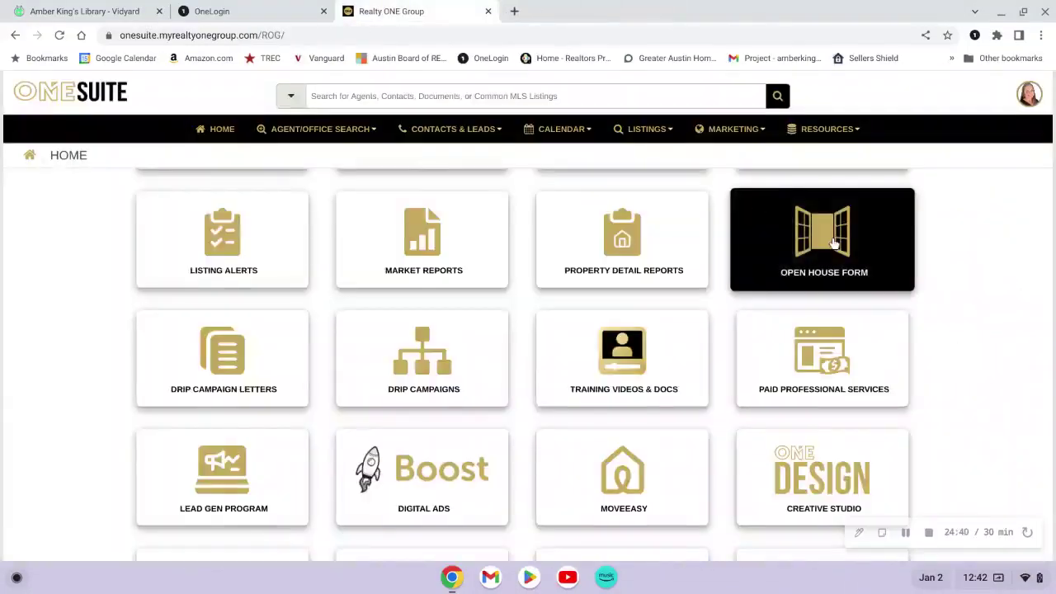
# Scroll the home tiles, dismiss the notification, and open the Contacts & Leads menu.
pyautogui.scroll(5, 825, 240)
pyautogui.scroll(-3, 866, 302)
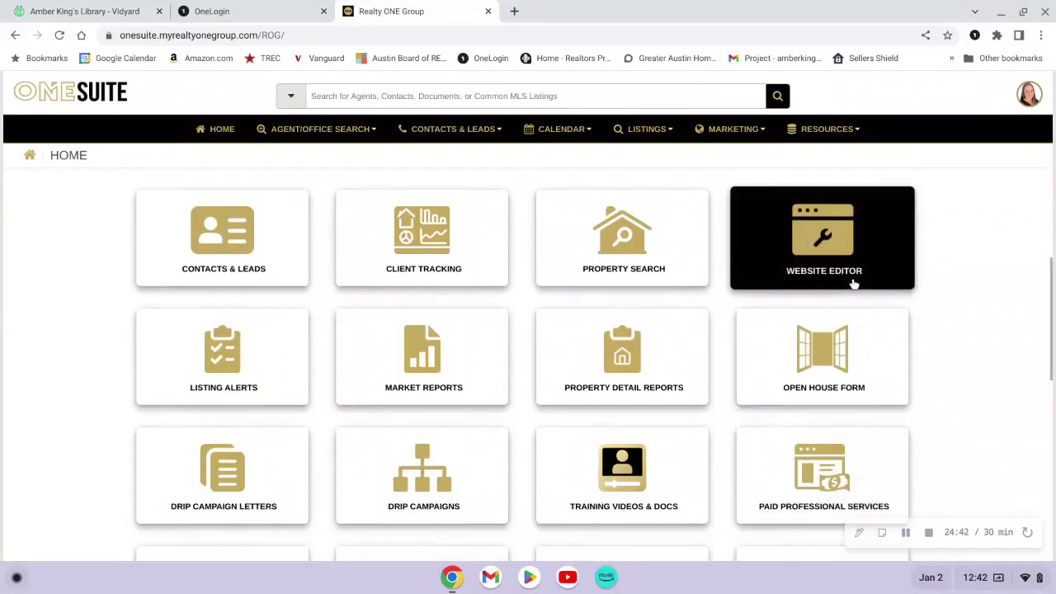
pyautogui.scroll(3, 92, 326)
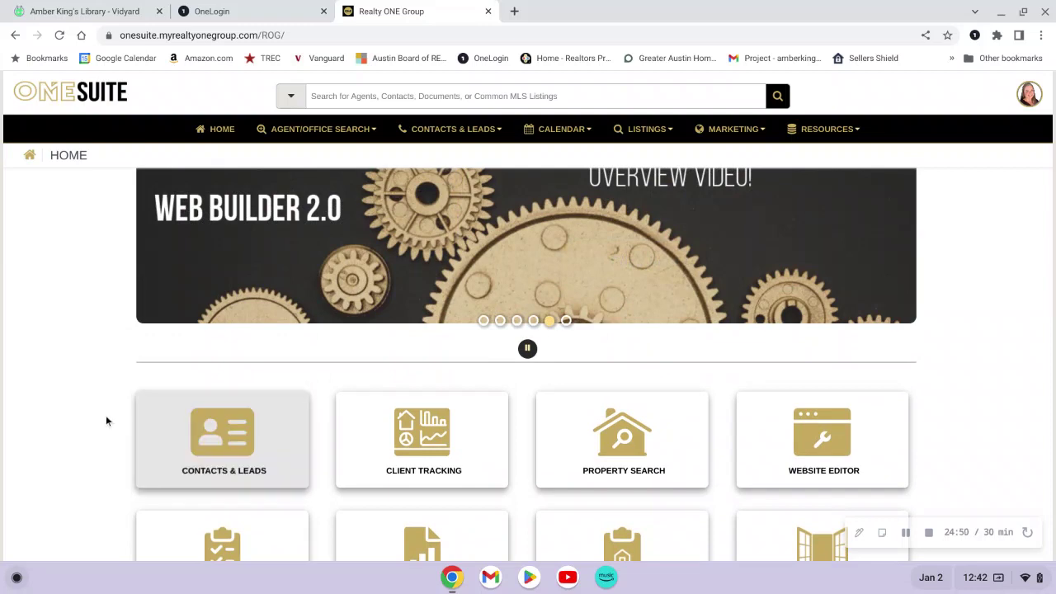
pyautogui.scroll(1, 105, 419)
pyautogui.scroll(-1, 106, 419)
pyautogui.scroll(-3, 106, 415)
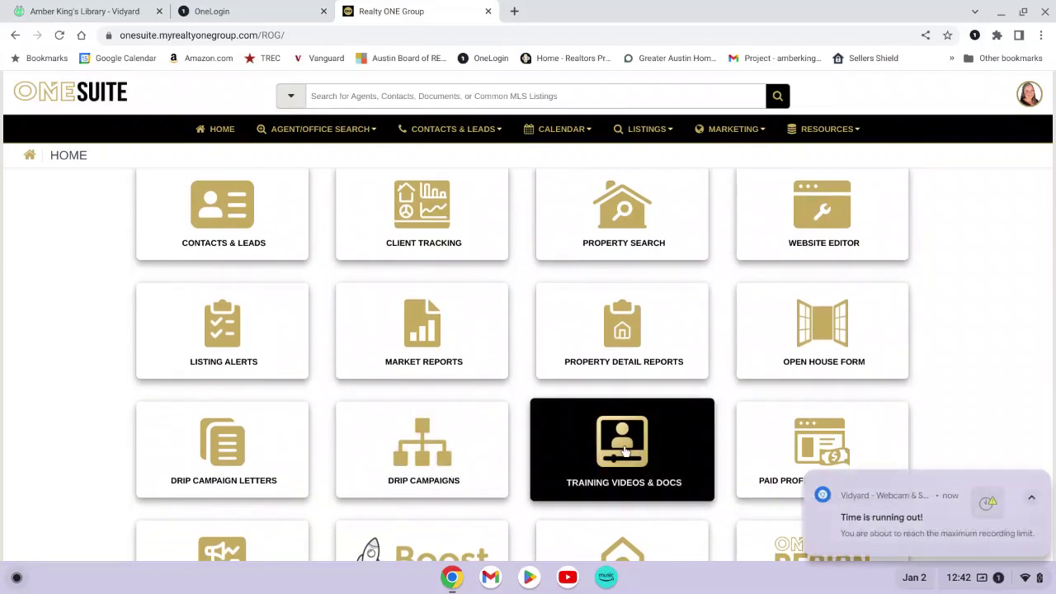
pyautogui.click(1041, 487)
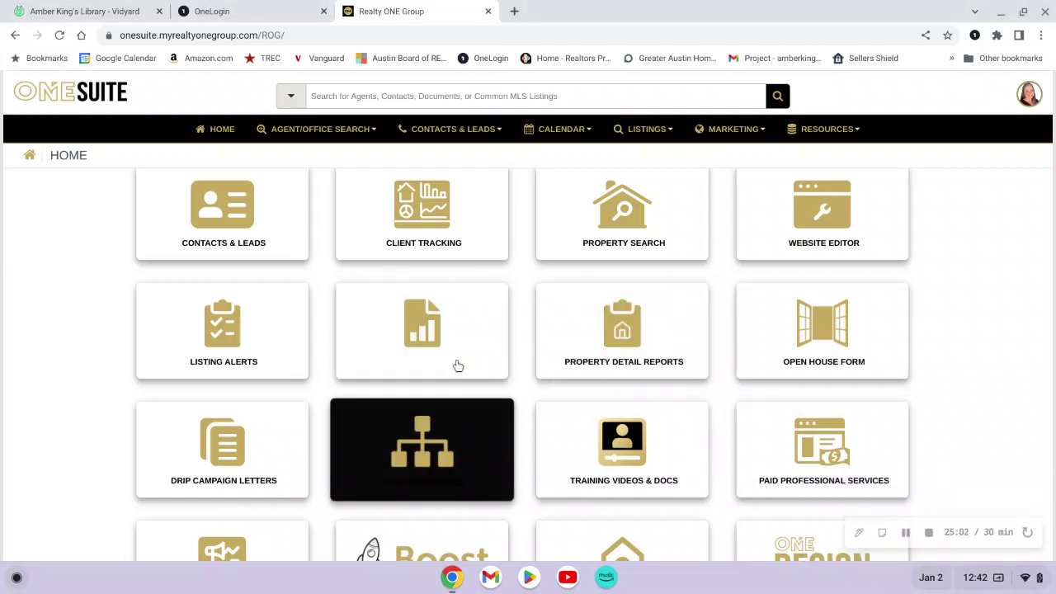
pyautogui.scroll(1, 91, 358)
pyautogui.scroll(1, 91, 358)
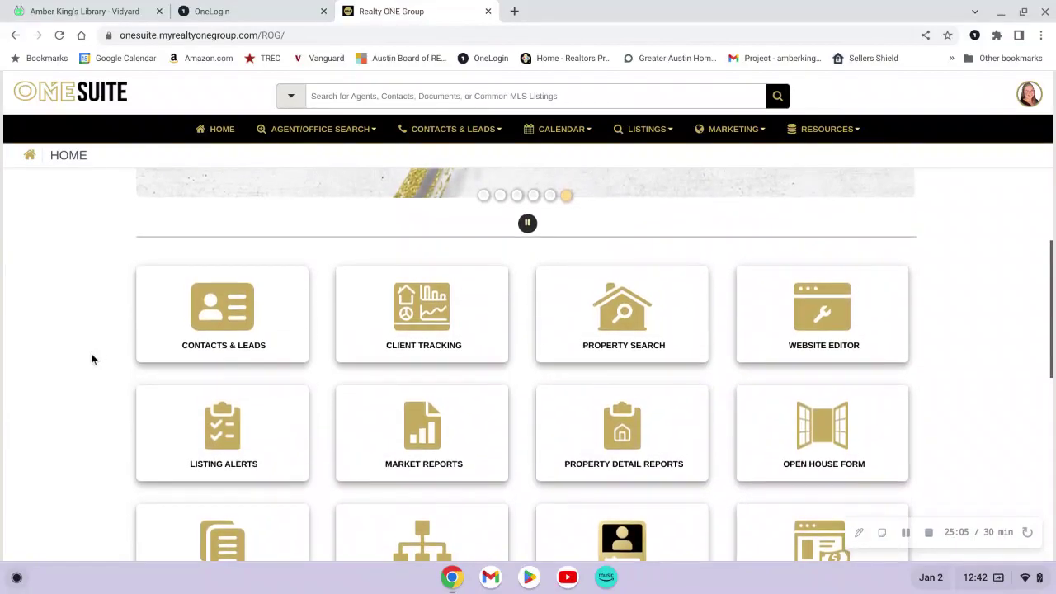
pyautogui.scroll(3, 90, 355)
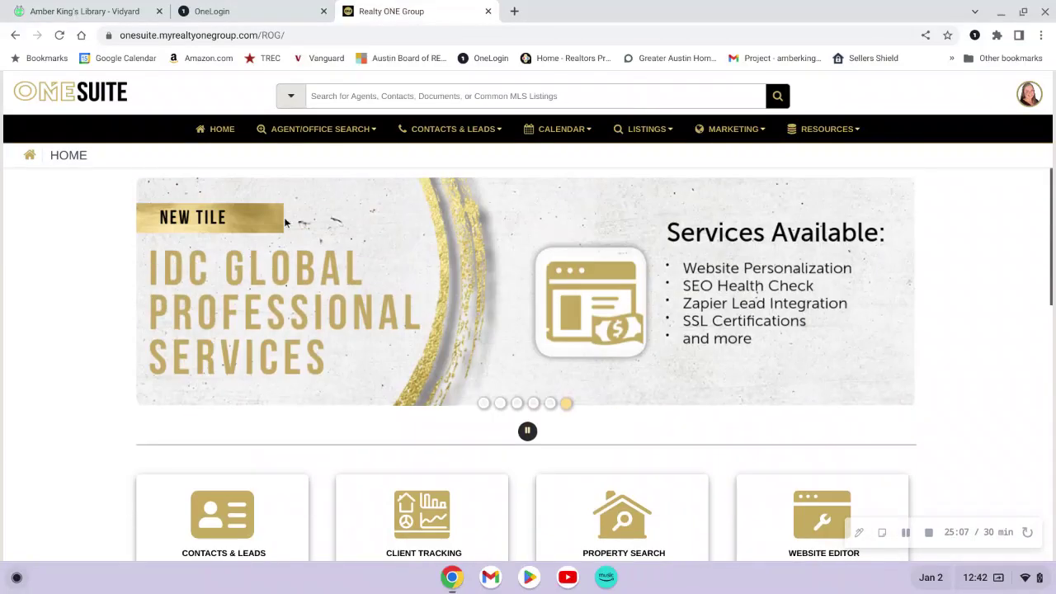
pyautogui.click(451, 132)
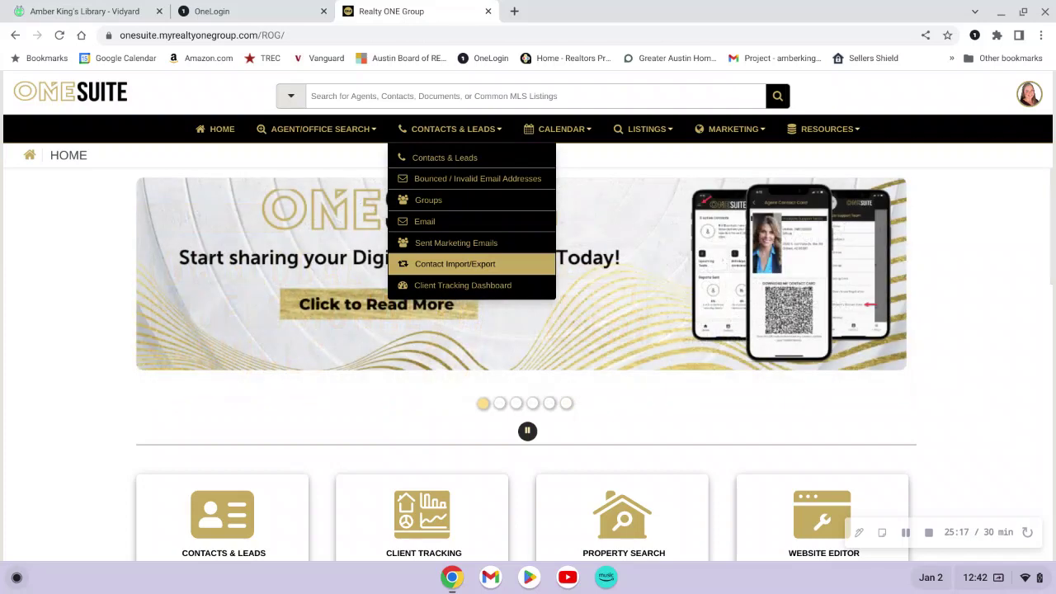
pyautogui.click(484, 271)
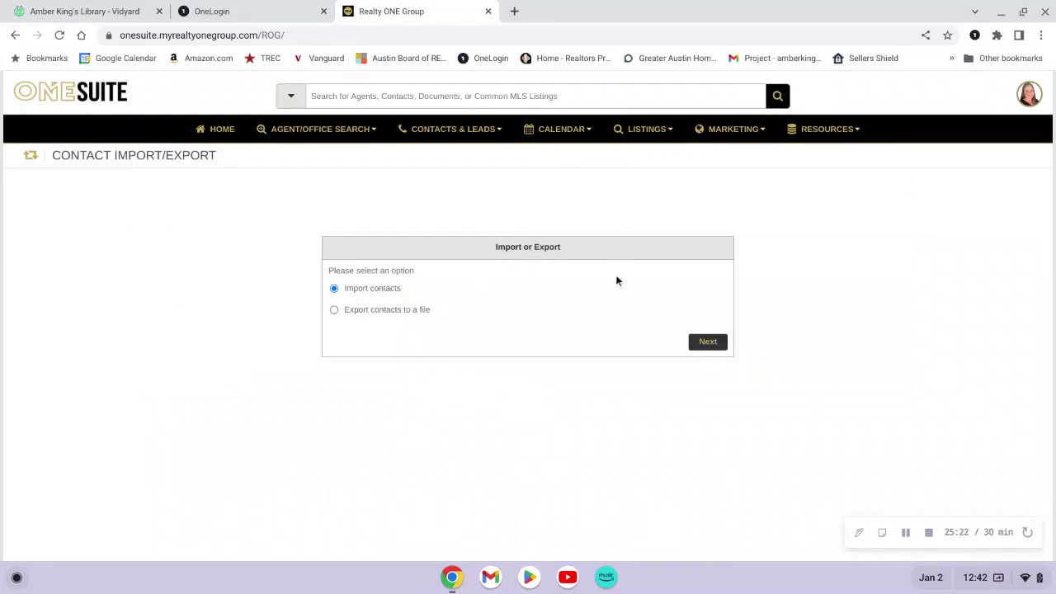
pyautogui.click(216, 130)
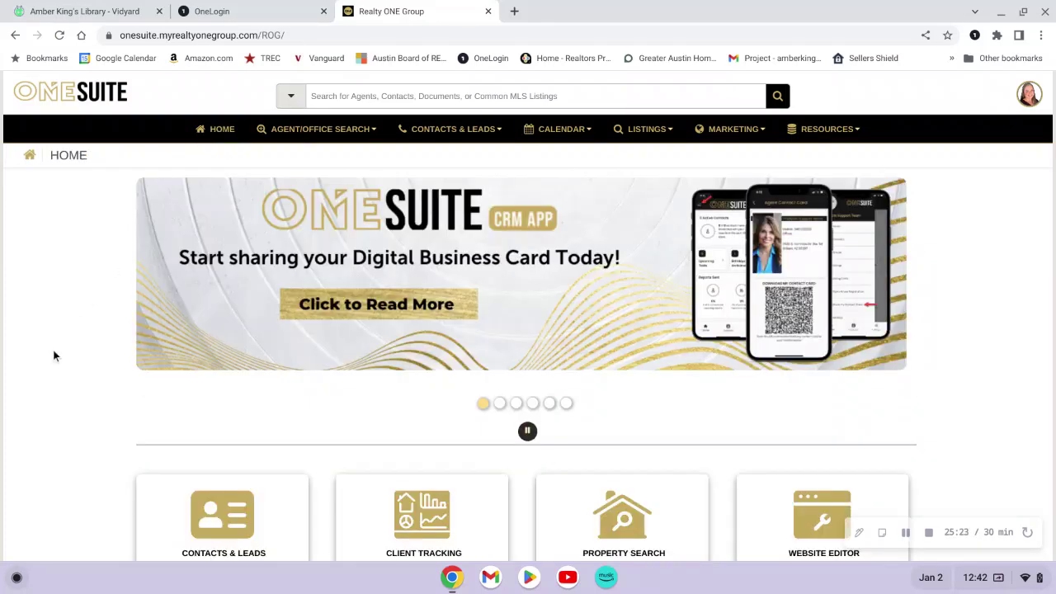
pyautogui.scroll(-3, 53, 350)
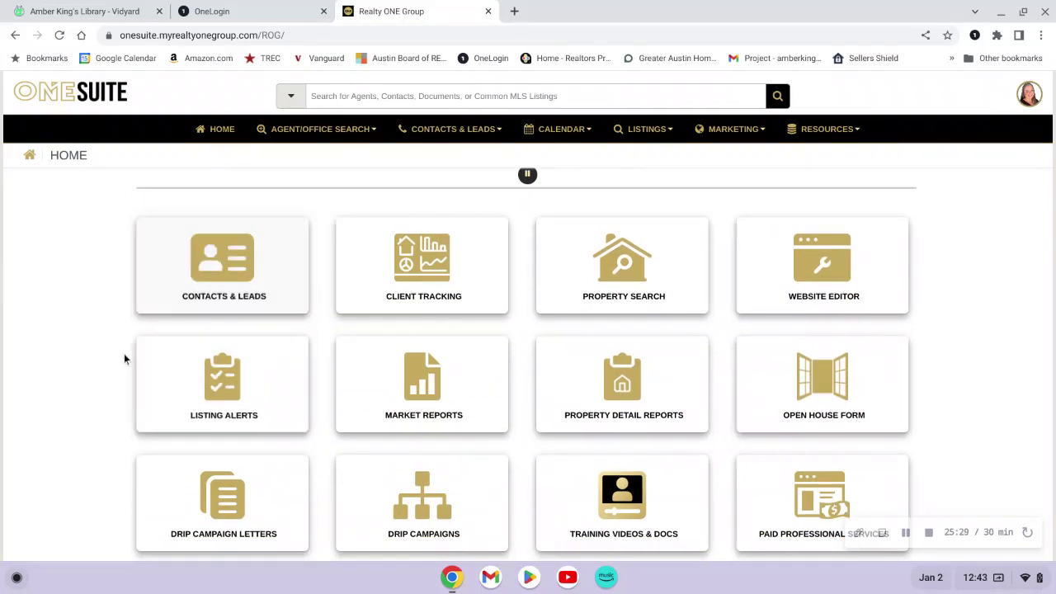
pyautogui.scroll(3, 123, 353)
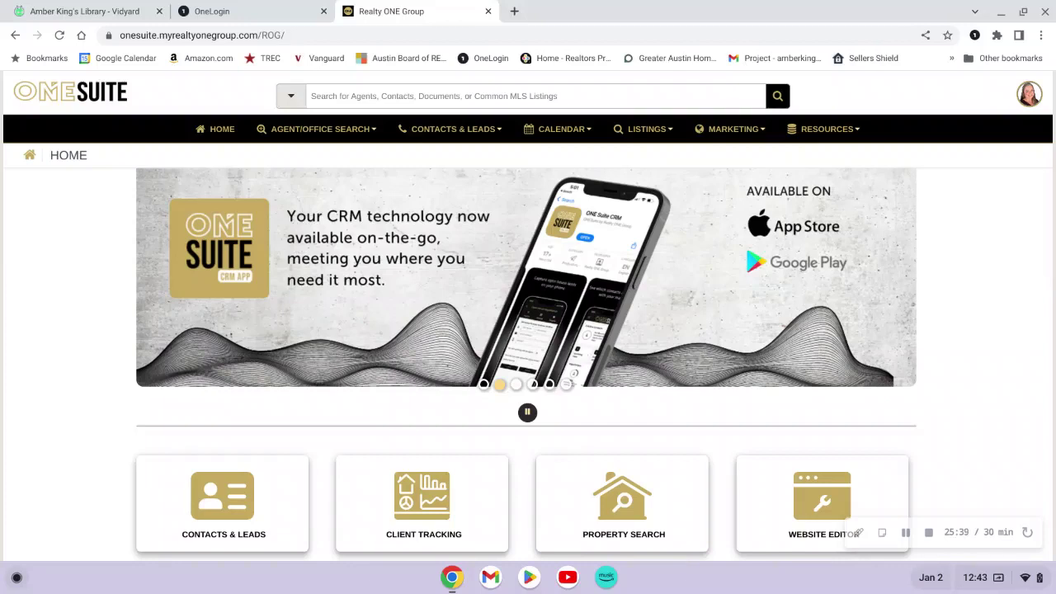
pyautogui.scroll(1, 718, 150)
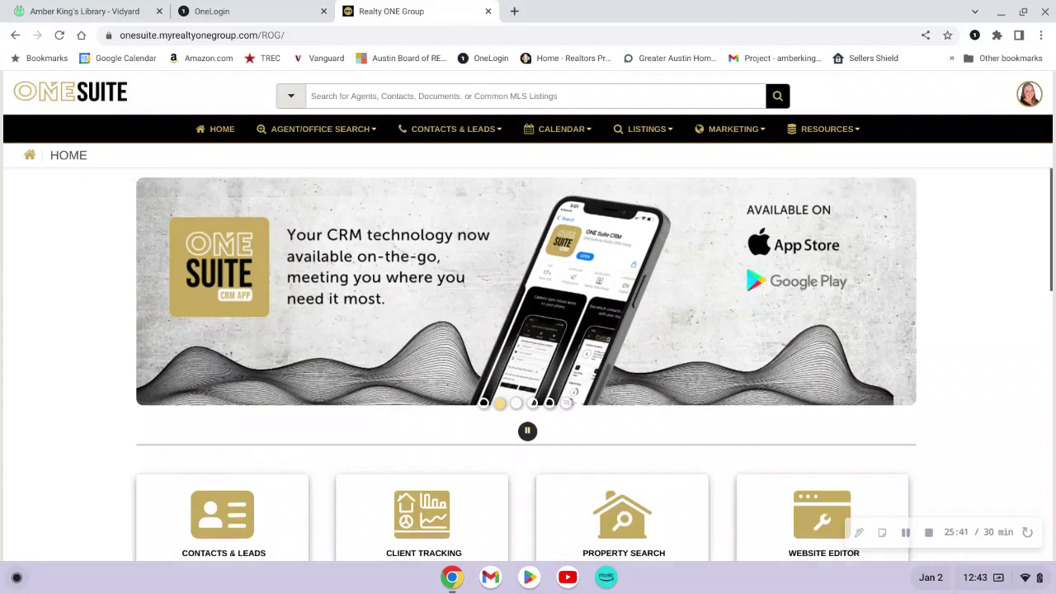
# Open Drip Campaigns from the Marketing menu and scroll its list of 24 campaigns.
pyautogui.click(738, 132)
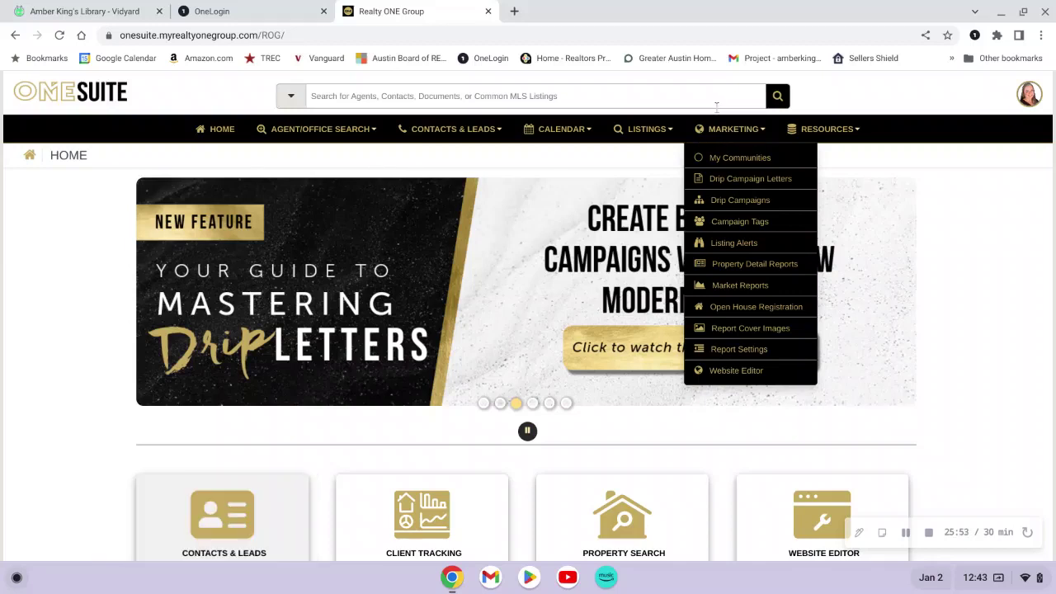
pyautogui.click(740, 201)
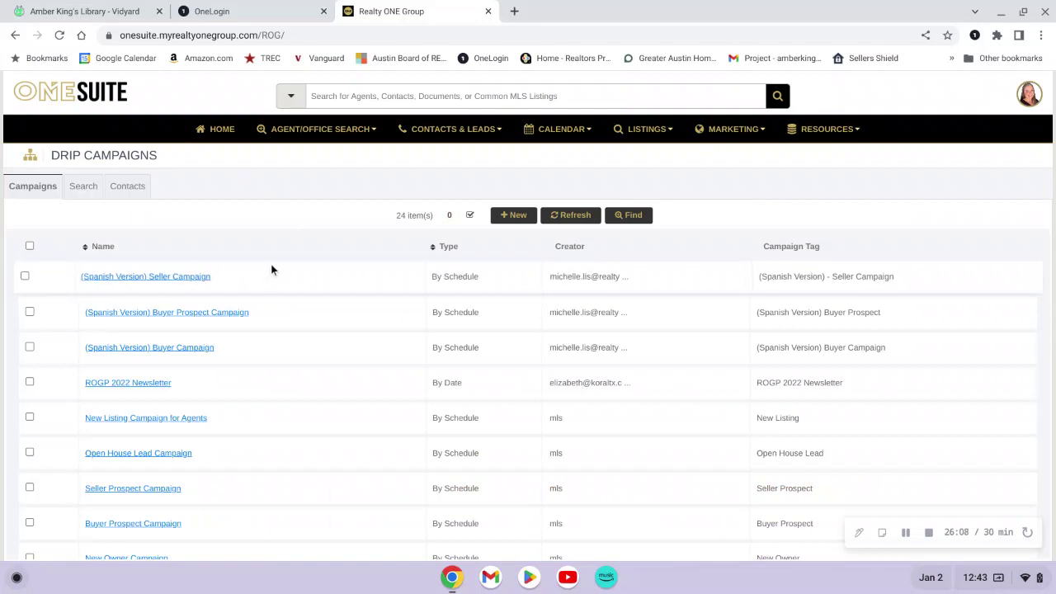
pyautogui.scroll(-1, 269, 271)
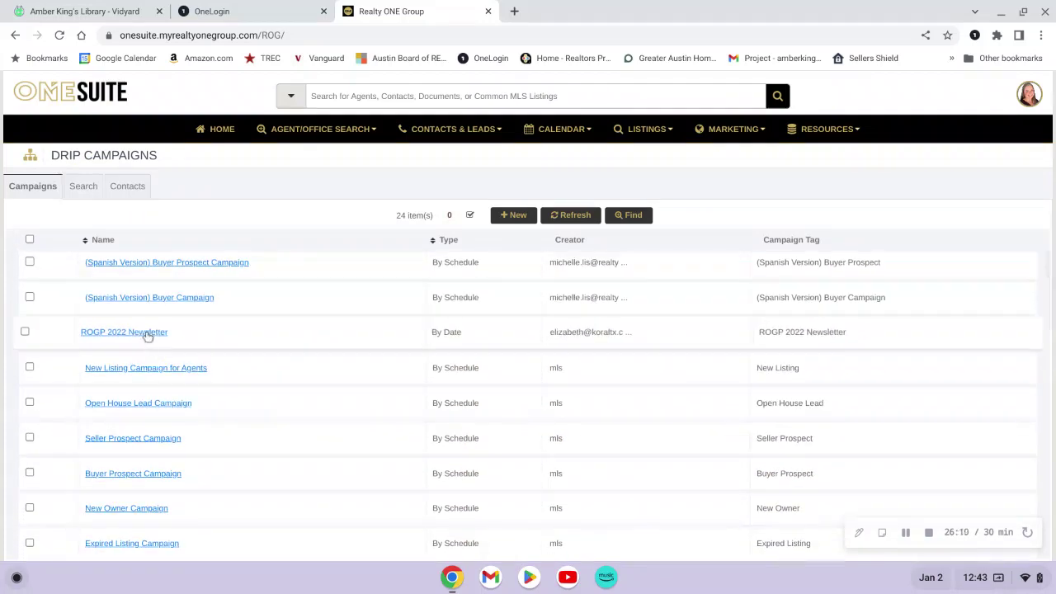
pyautogui.click(124, 332)
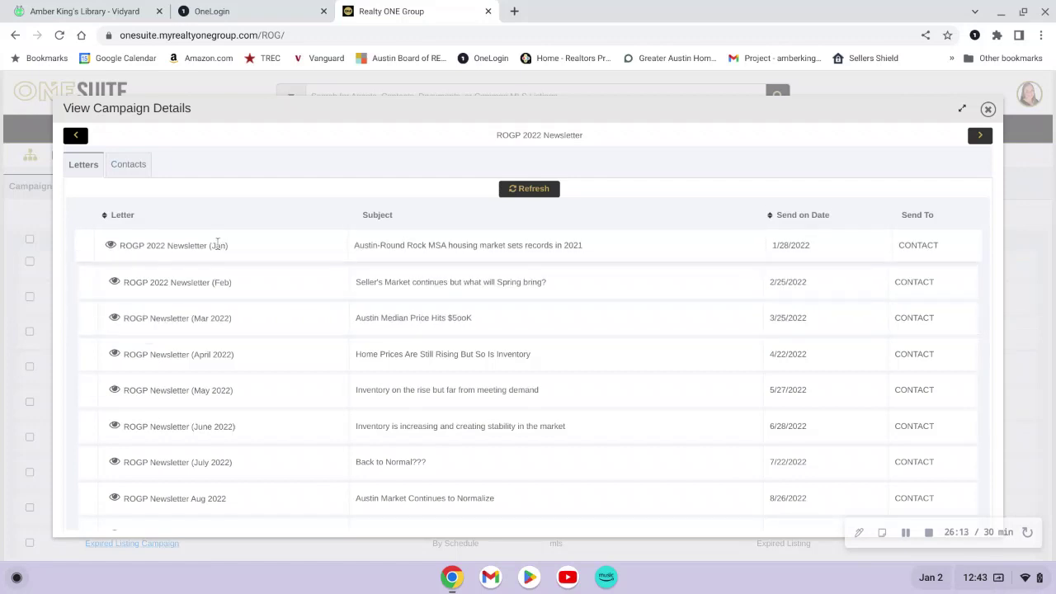
pyautogui.scroll(-1, 217, 242)
pyautogui.scroll(1, 217, 242)
# Preview the January 2022 newsletter letter, then close the preview and the campaign details.
pyautogui.click(111, 245)
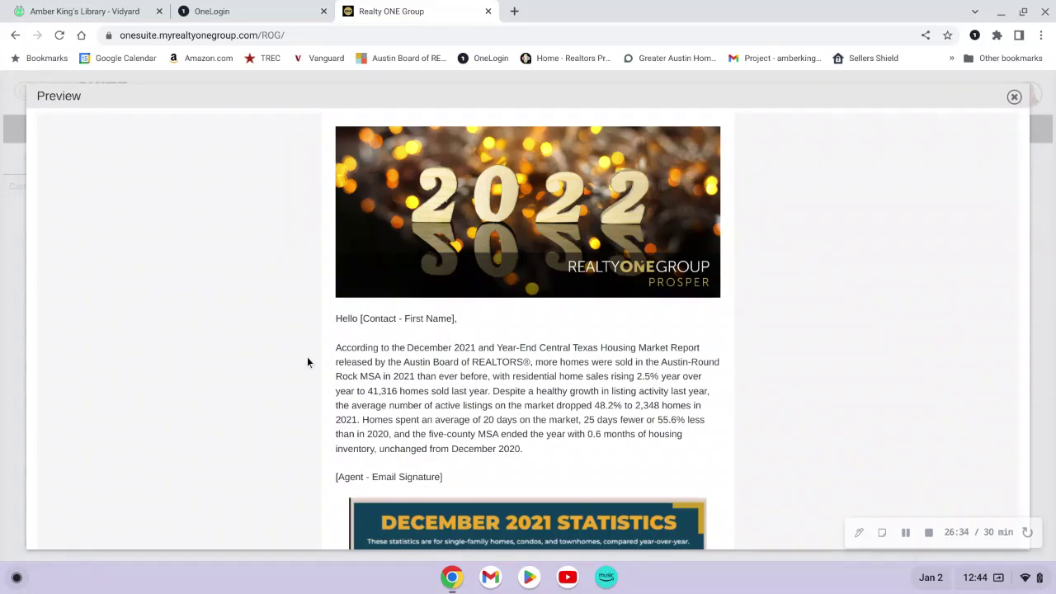
pyautogui.scroll(-3, 723, 205)
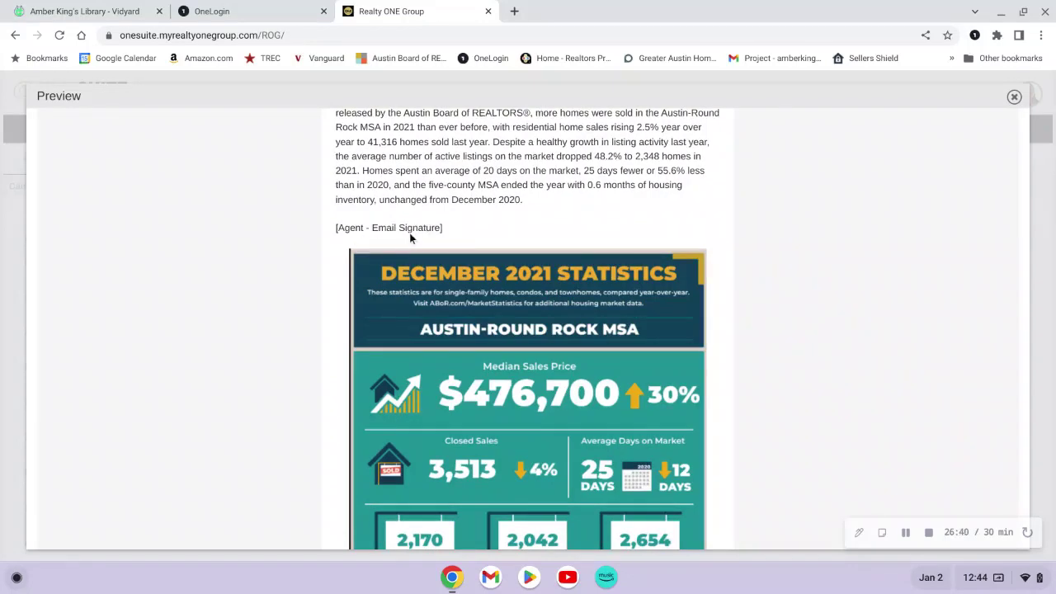
pyautogui.scroll(-10, 752, 282)
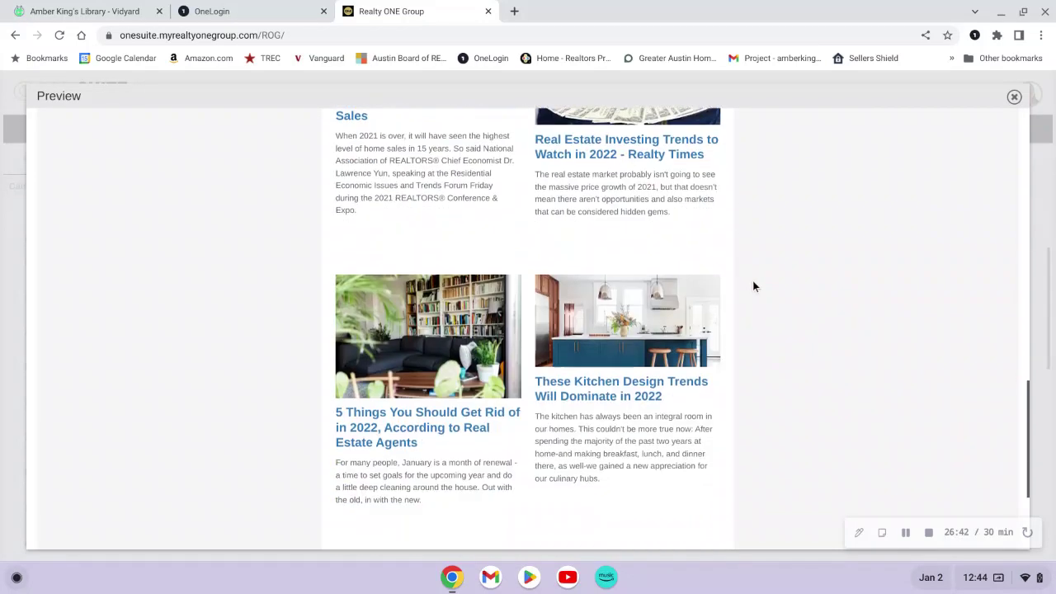
pyautogui.scroll(10, 752, 286)
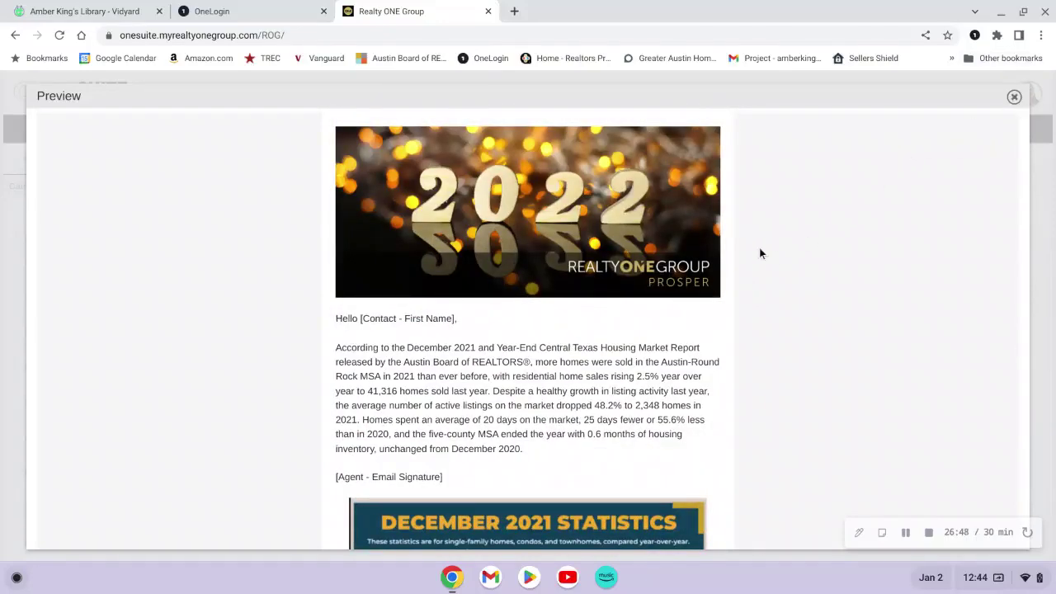
pyautogui.click(1013, 96)
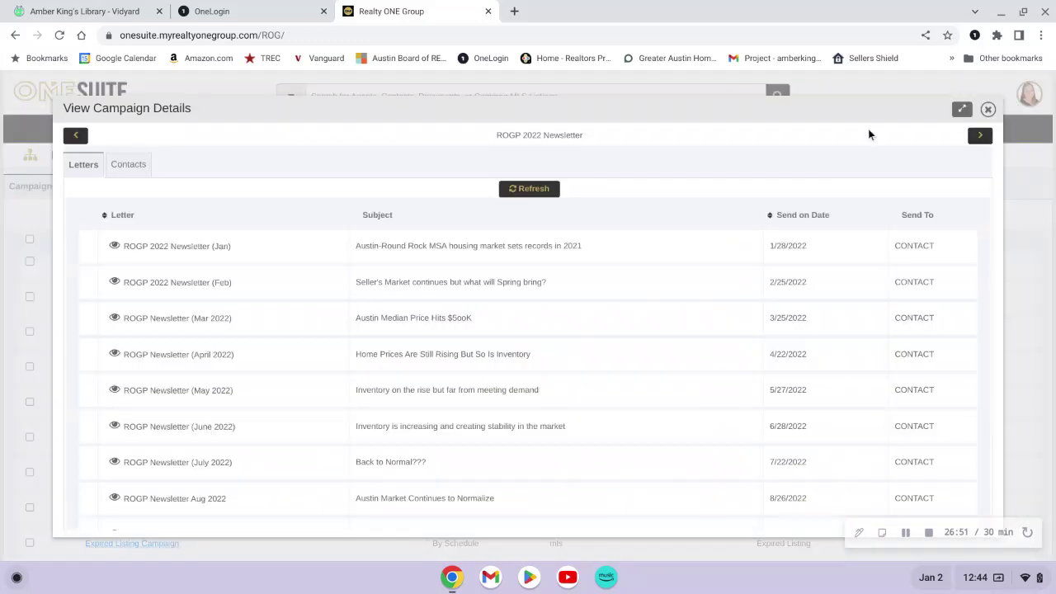
pyautogui.click(982, 109)
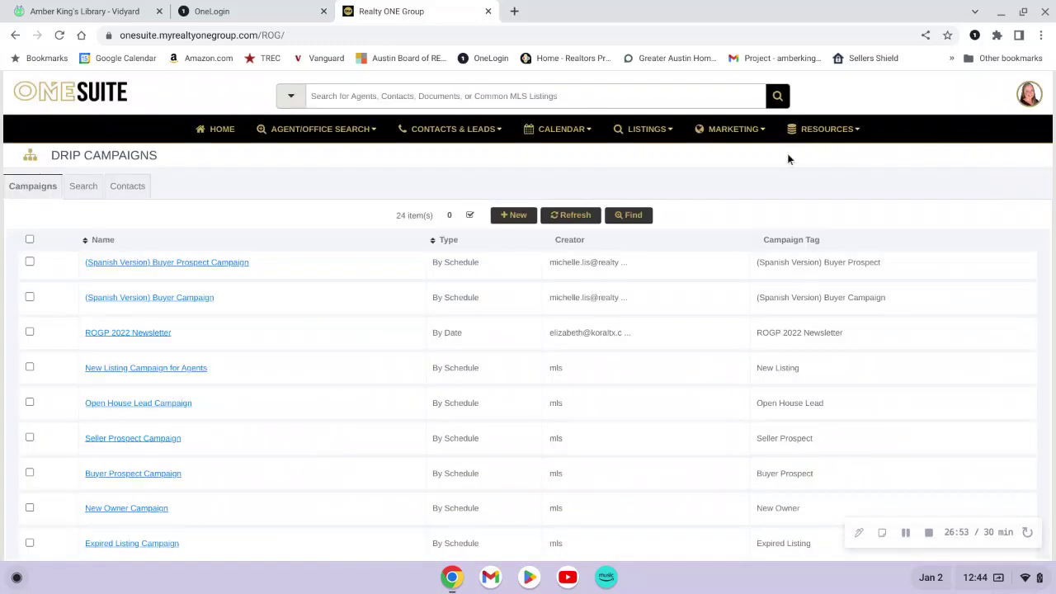
# Go to the ONE Suite home page and open the Contacts & Leads tile.
pyautogui.click(70, 89)
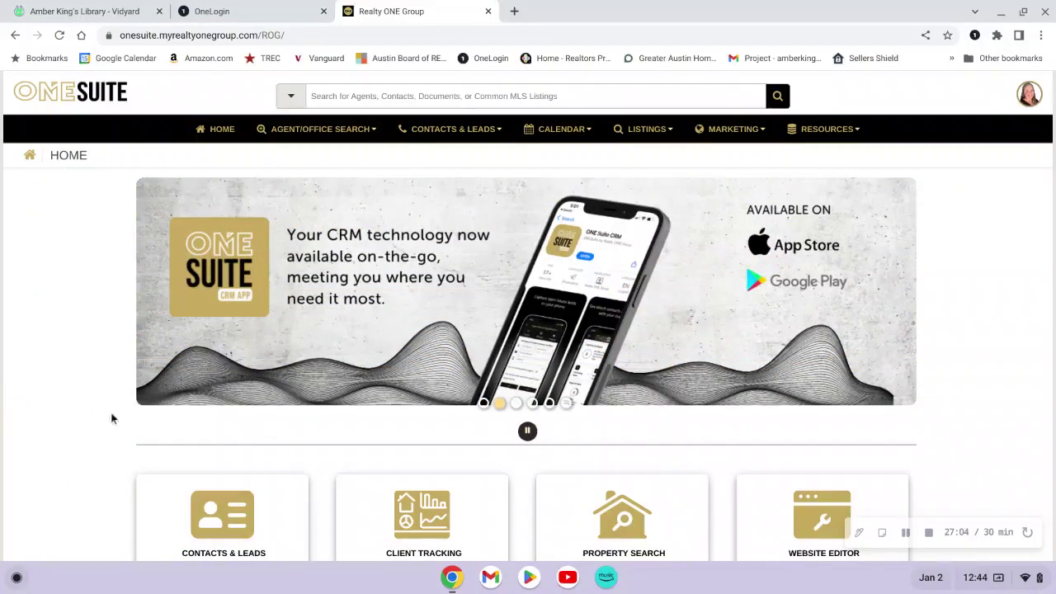
pyautogui.scroll(-2, 116, 415)
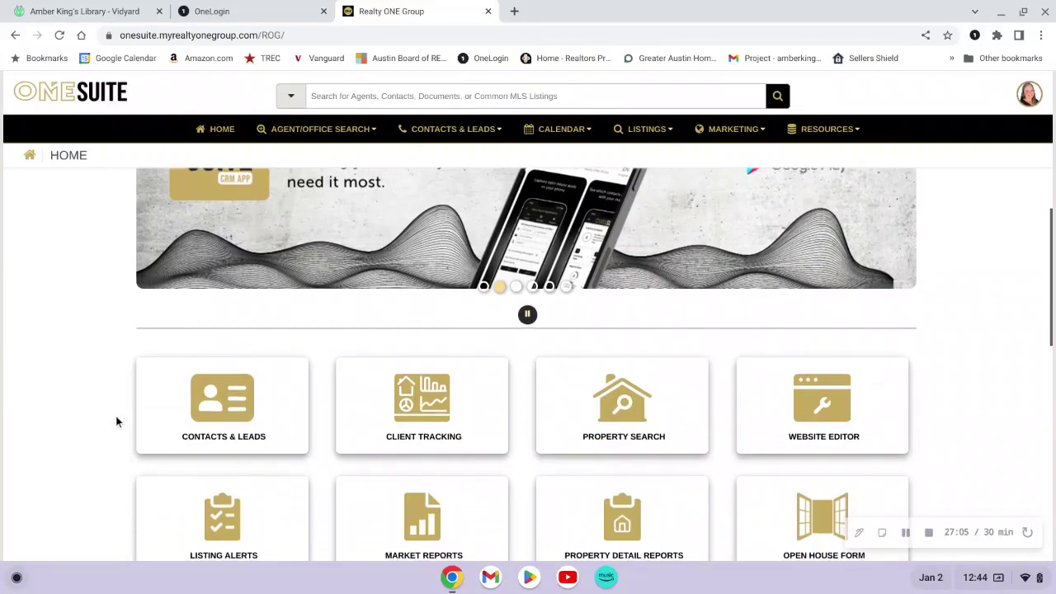
pyautogui.click(208, 399)
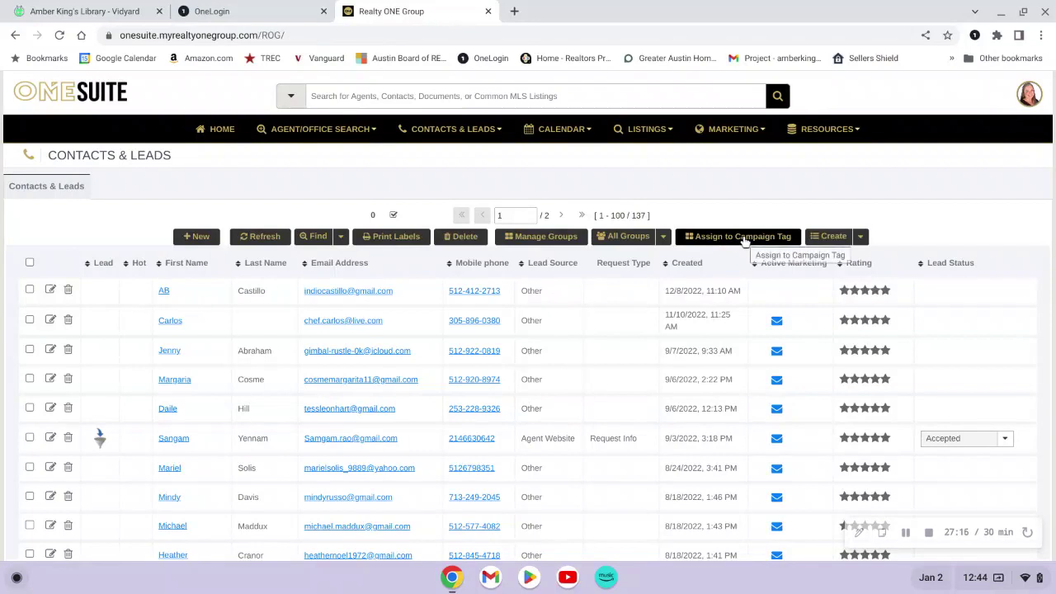
# Select all contacts on the page, apply the ROGP 2022 Newsletter campaign tag, then return home.
pyautogui.click(30, 264)
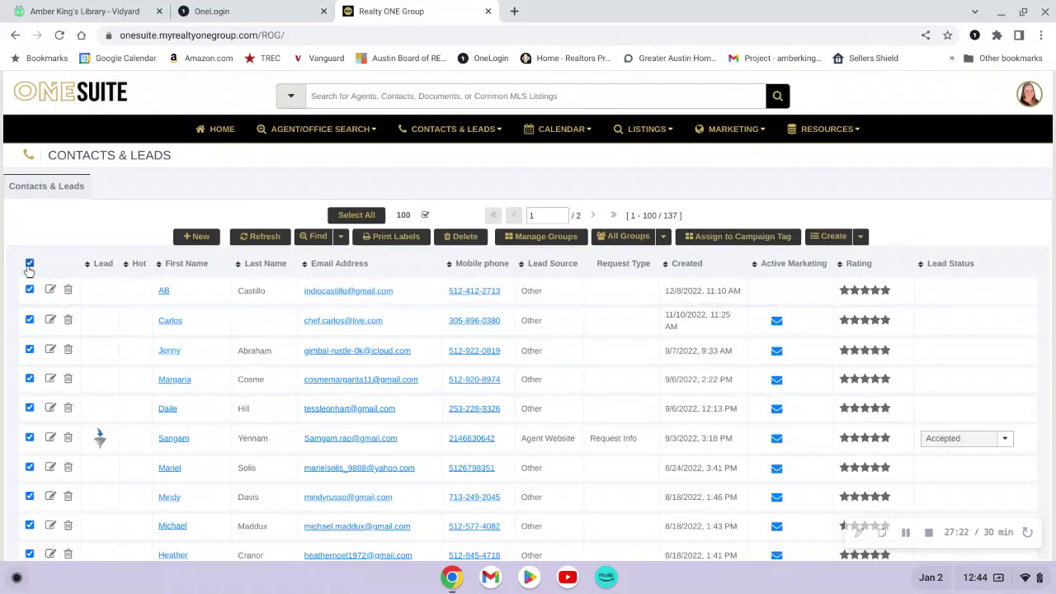
pyautogui.click(718, 238)
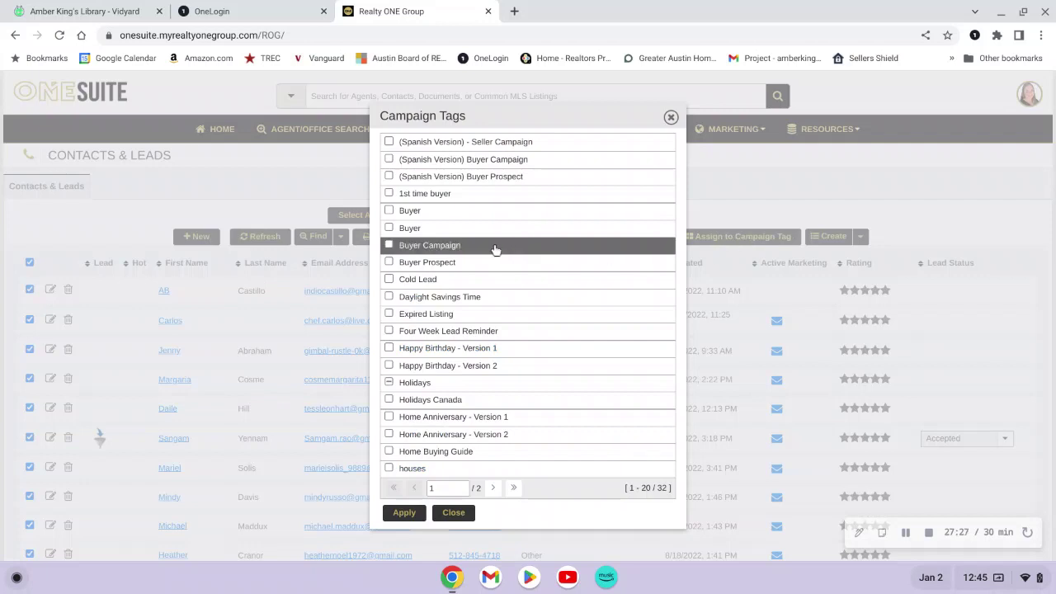
pyautogui.click(494, 492)
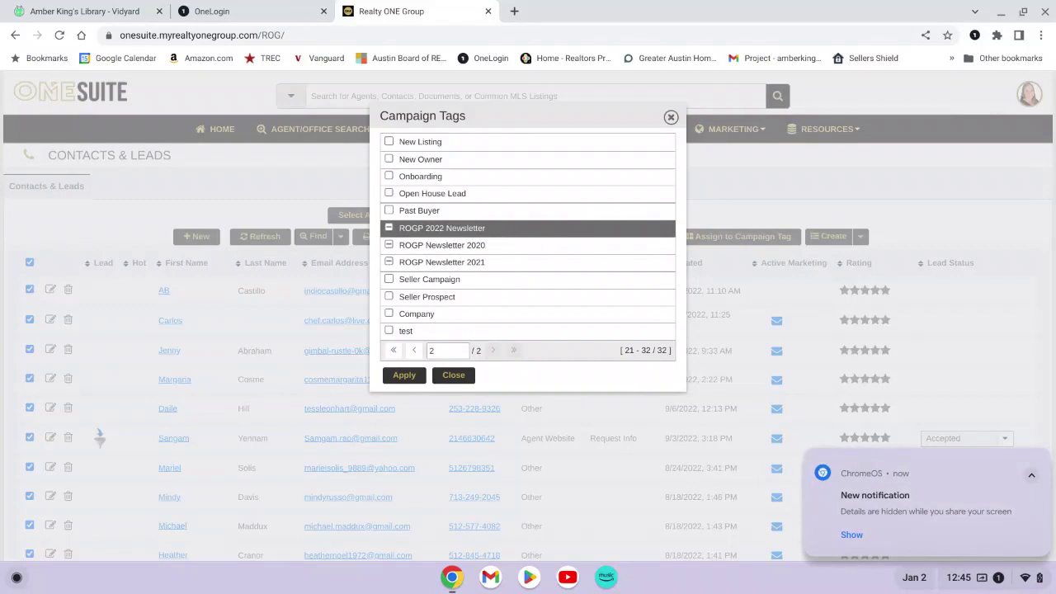
pyautogui.click(388, 228)
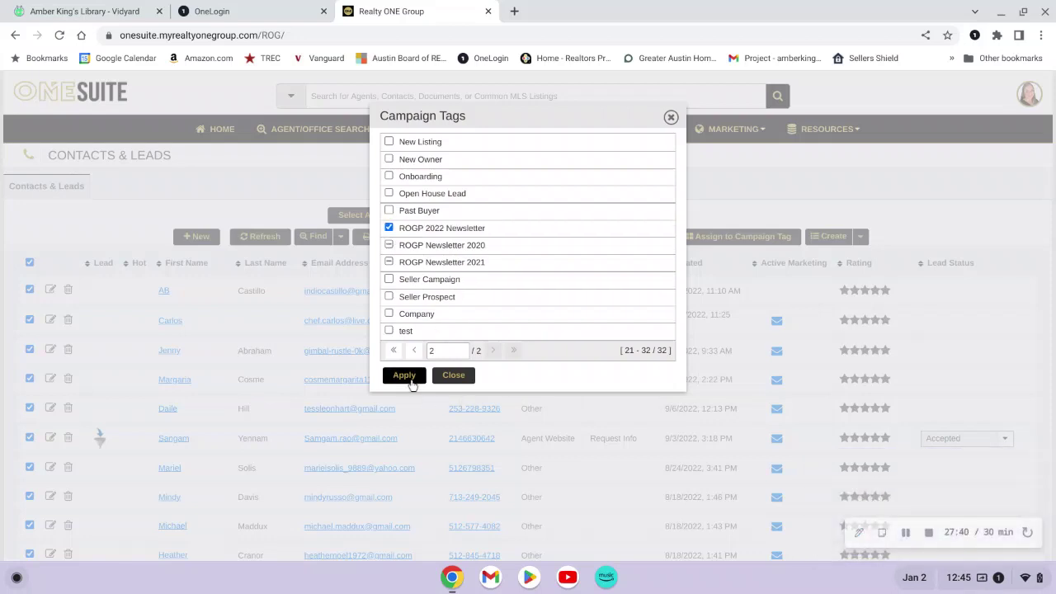
pyautogui.click(404, 376)
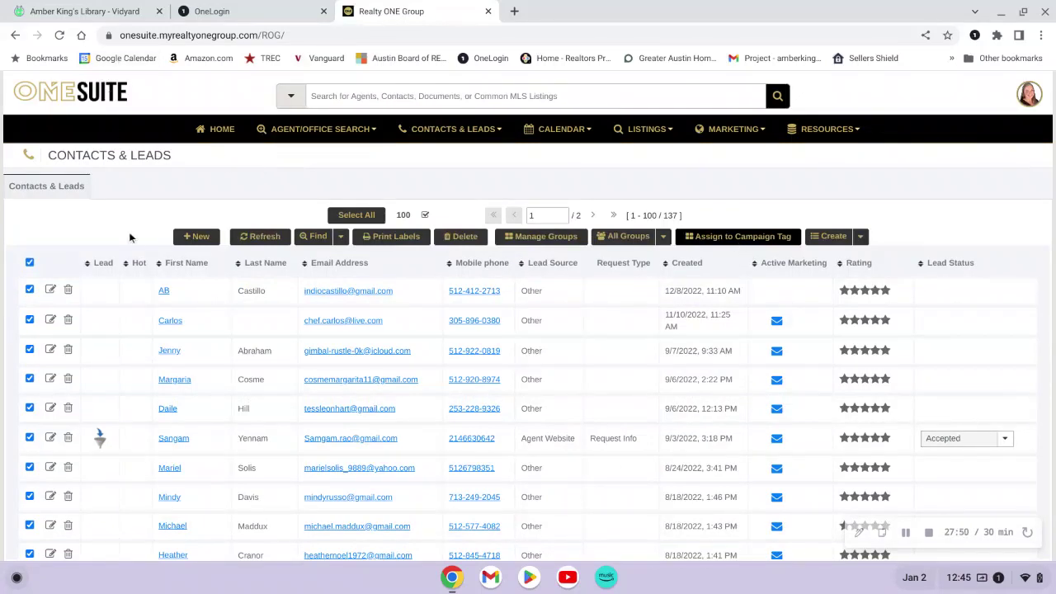
pyautogui.click(106, 89)
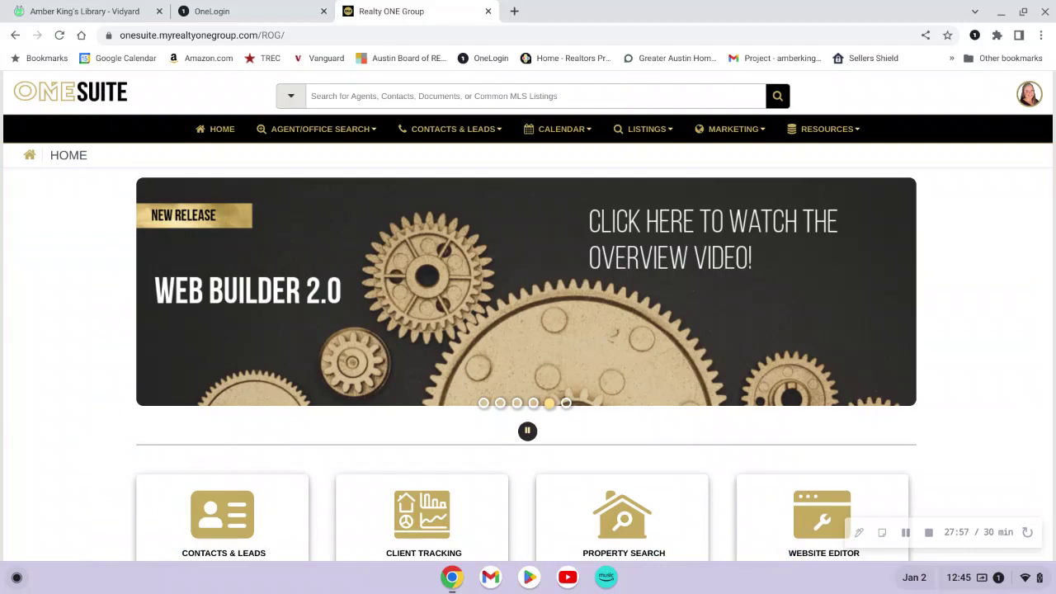
# Scroll through the home page tool tiles, dismissing the ChromeOS notification along the way.
pyautogui.scroll(-2, 528, 363)
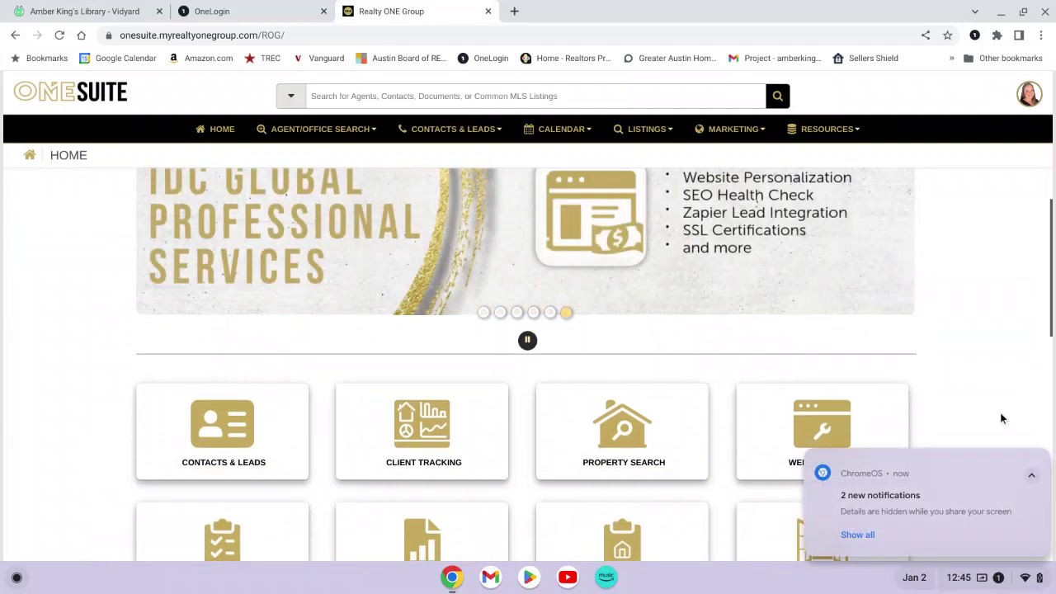
pyautogui.click(1039, 459)
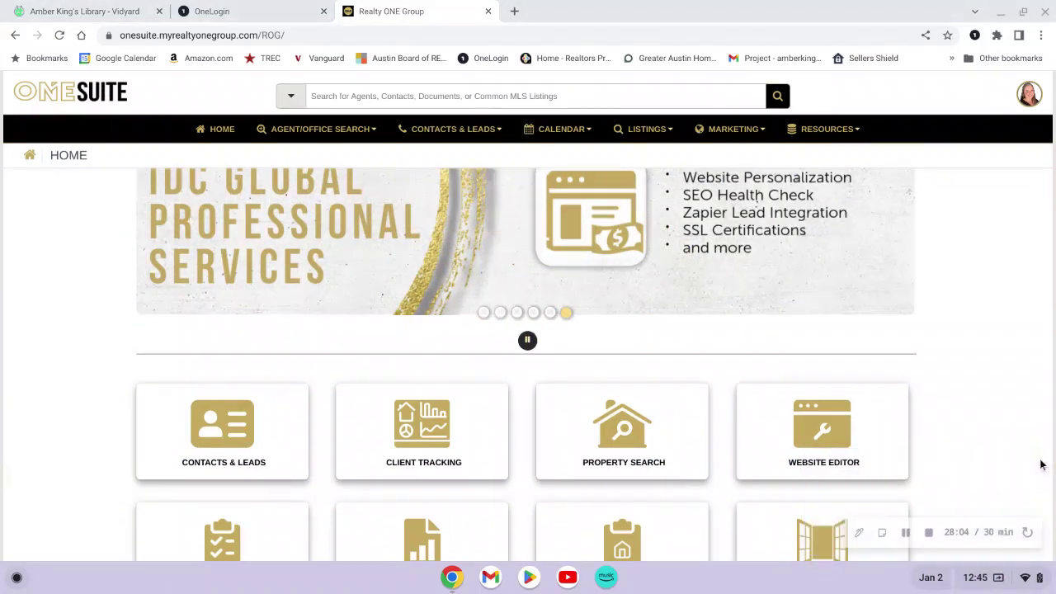
pyautogui.scroll(-1, 968, 344)
pyautogui.scroll(-1, 968, 349)
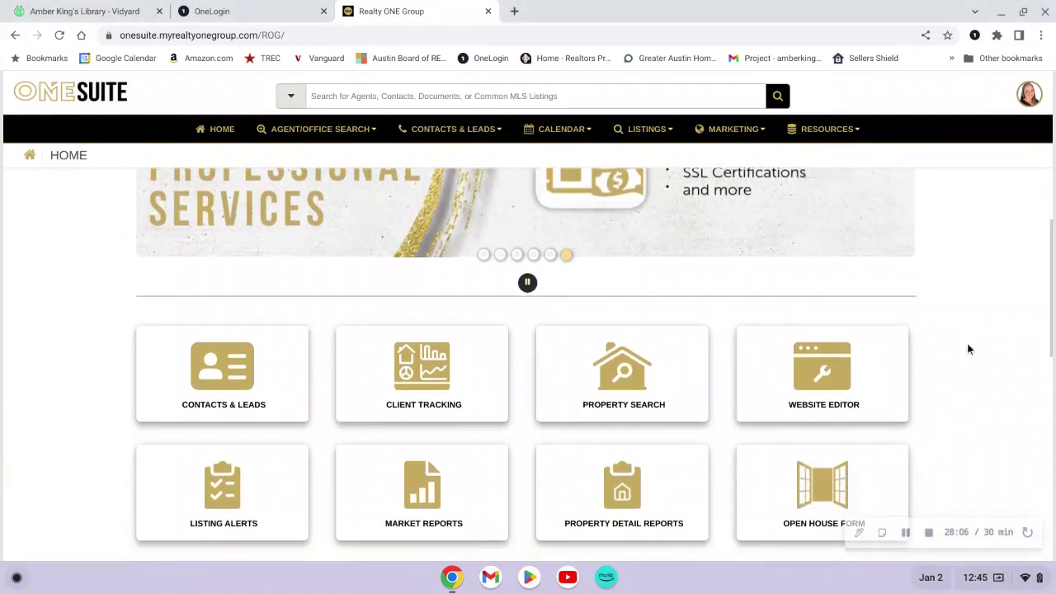
pyautogui.scroll(-1, 968, 349)
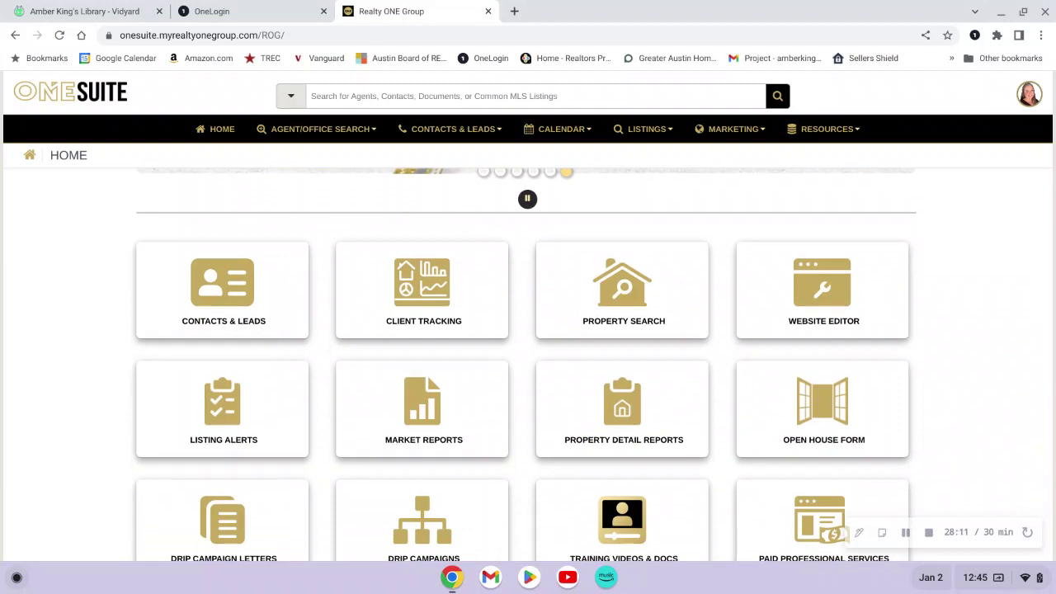
pyautogui.scroll(-2, 866, 427)
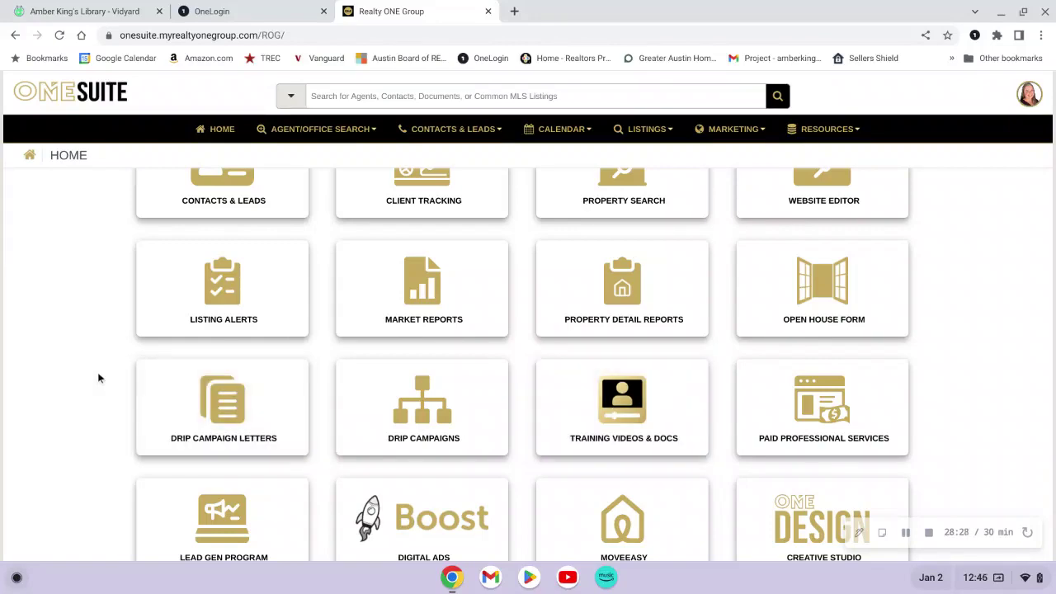
pyautogui.scroll(2, 97, 377)
pyautogui.scroll(2, 98, 377)
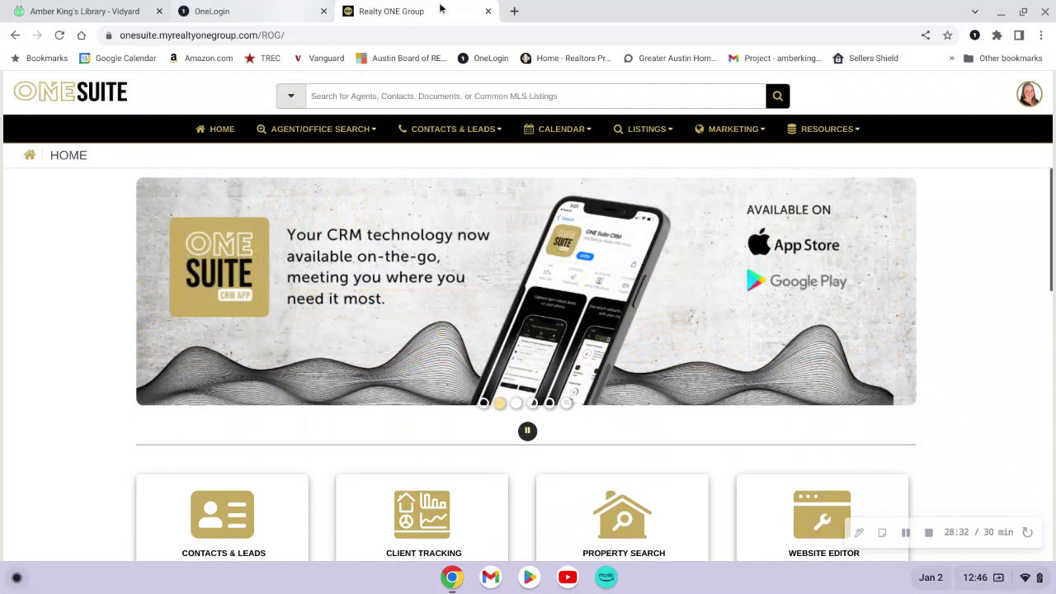
# Switch to the OneLogin portal tab listing frequent apps like ONE Suite, ONE.U and SkySlope.
pyautogui.click(232, 18)
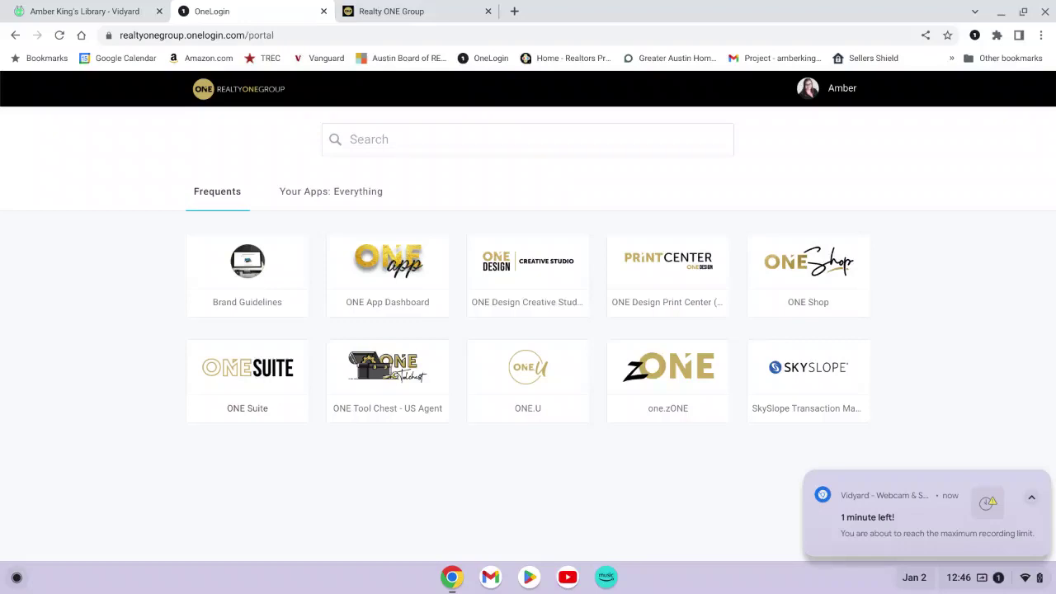
pyautogui.moveTo(1046, 491)
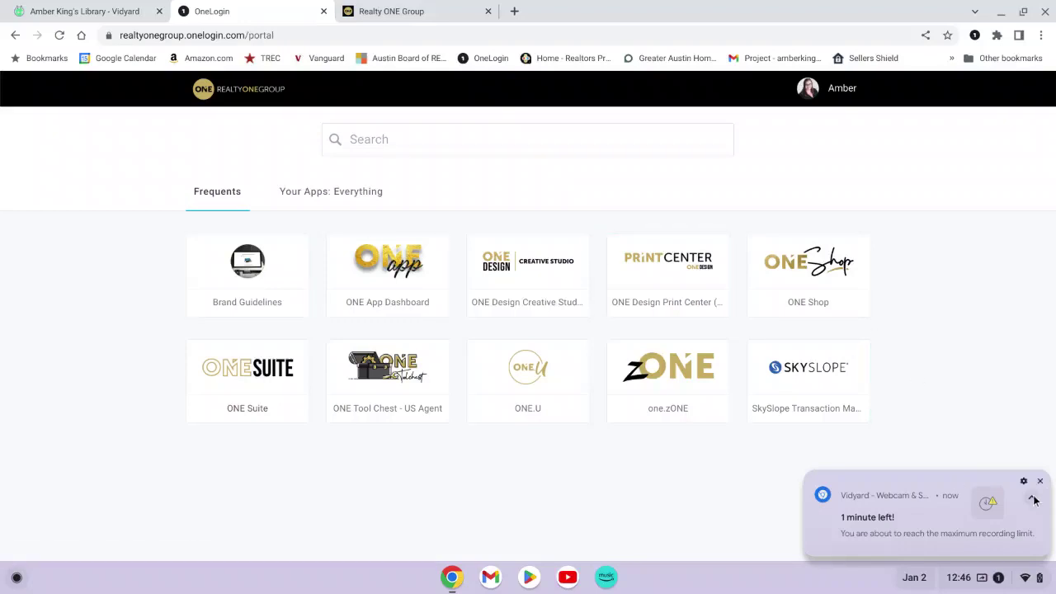